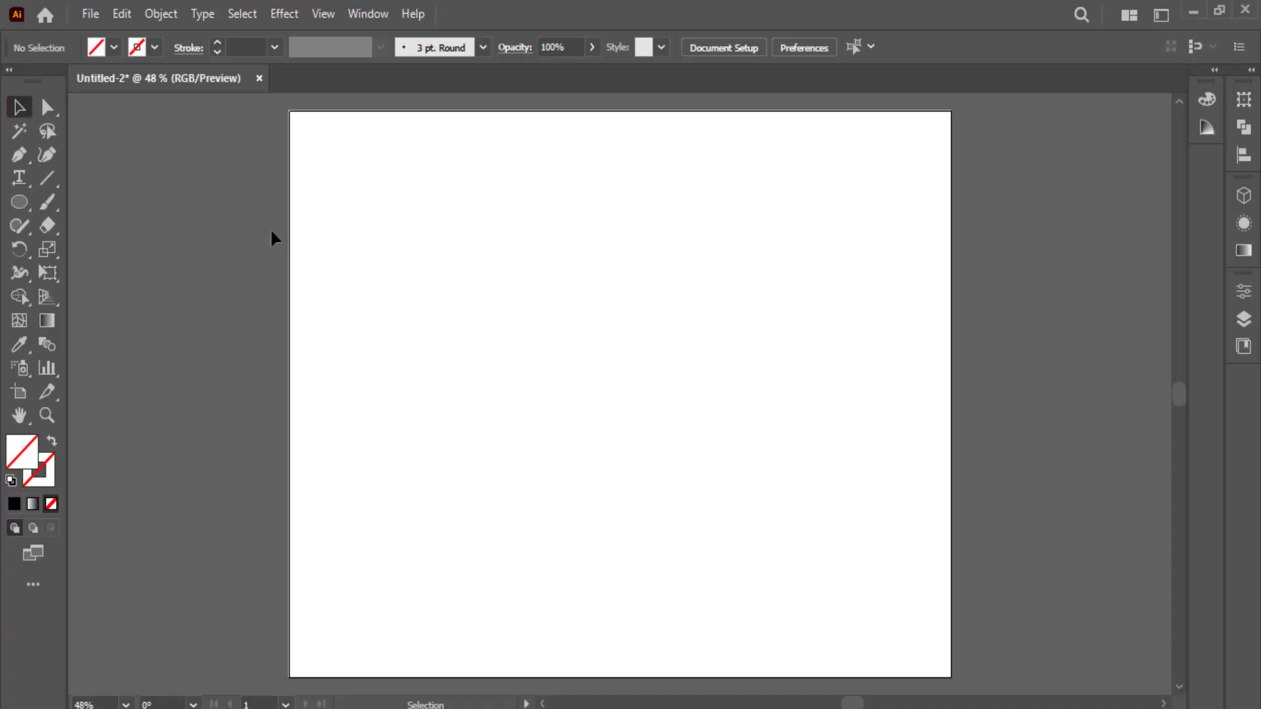
- Set up the Ellipse tool with a black 4 pt stroke
{"action": "left_click", "coordinate": [19, 202]}
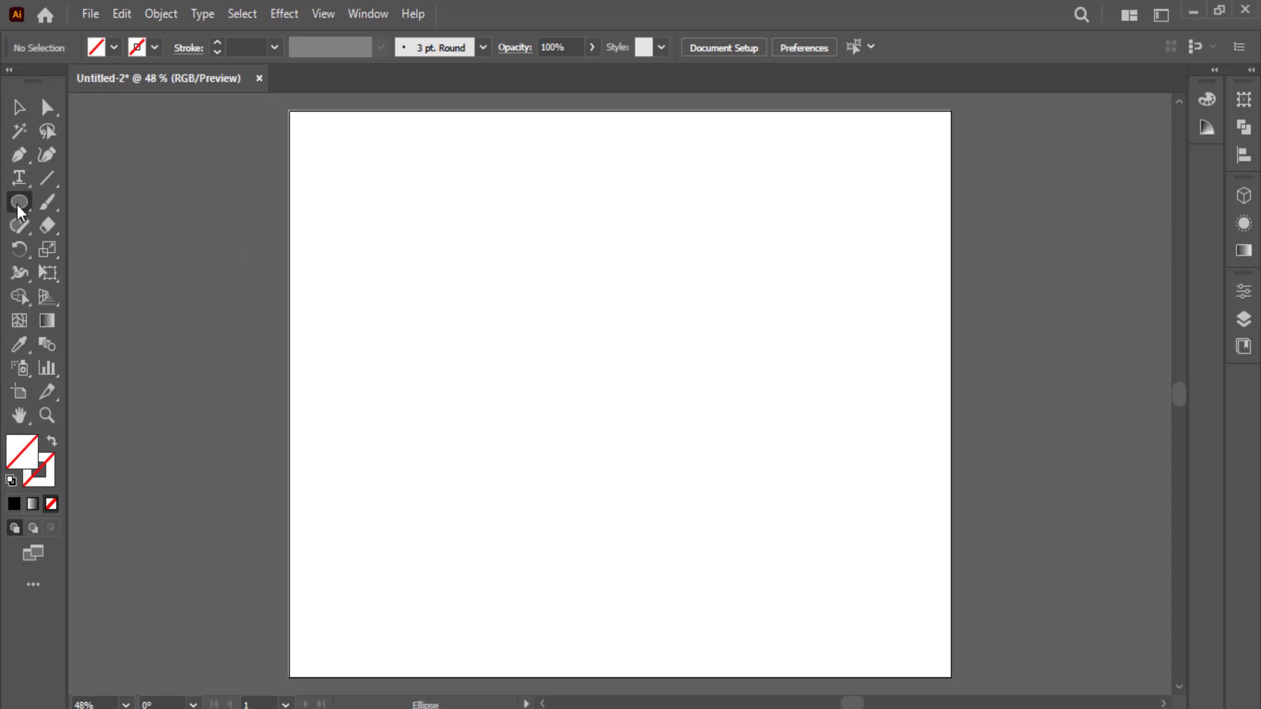
{"action": "left_click", "coordinate": [138, 57]}
{"action": "left_click", "coordinate": [52, 82]}
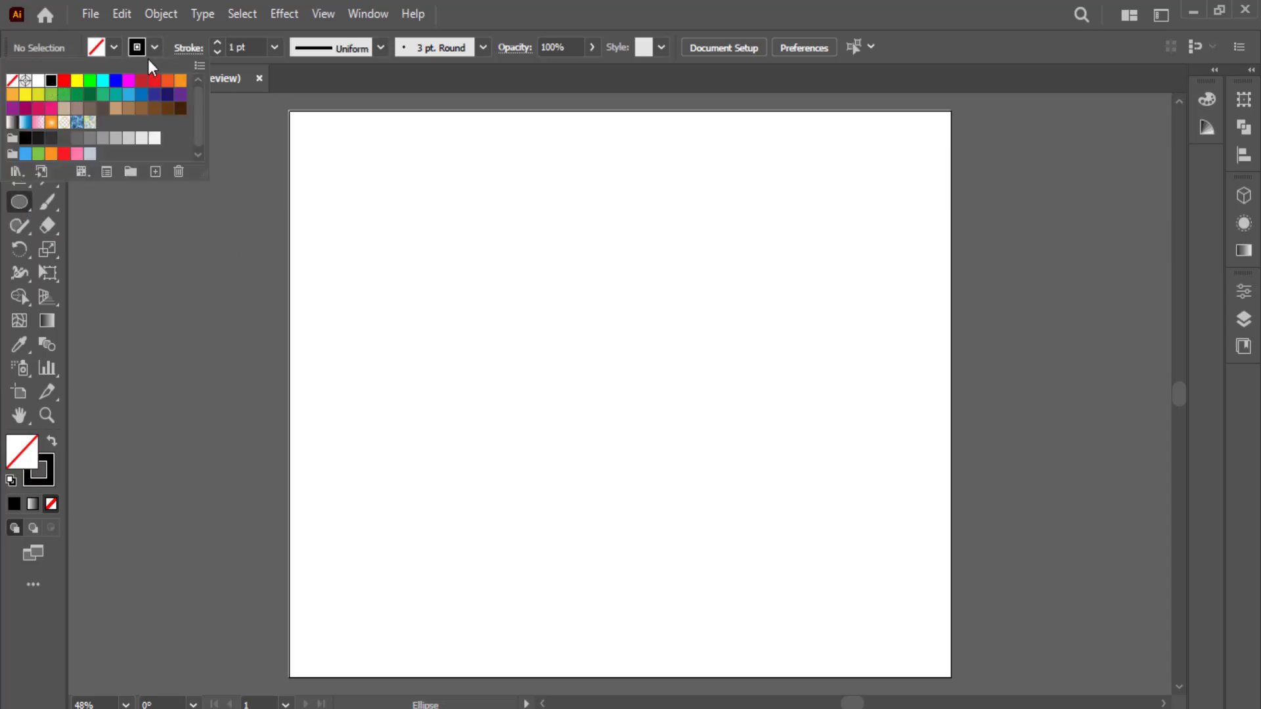
{"action": "left_click", "coordinate": [217, 42]}
{"action": "left_click", "coordinate": [217, 42]}
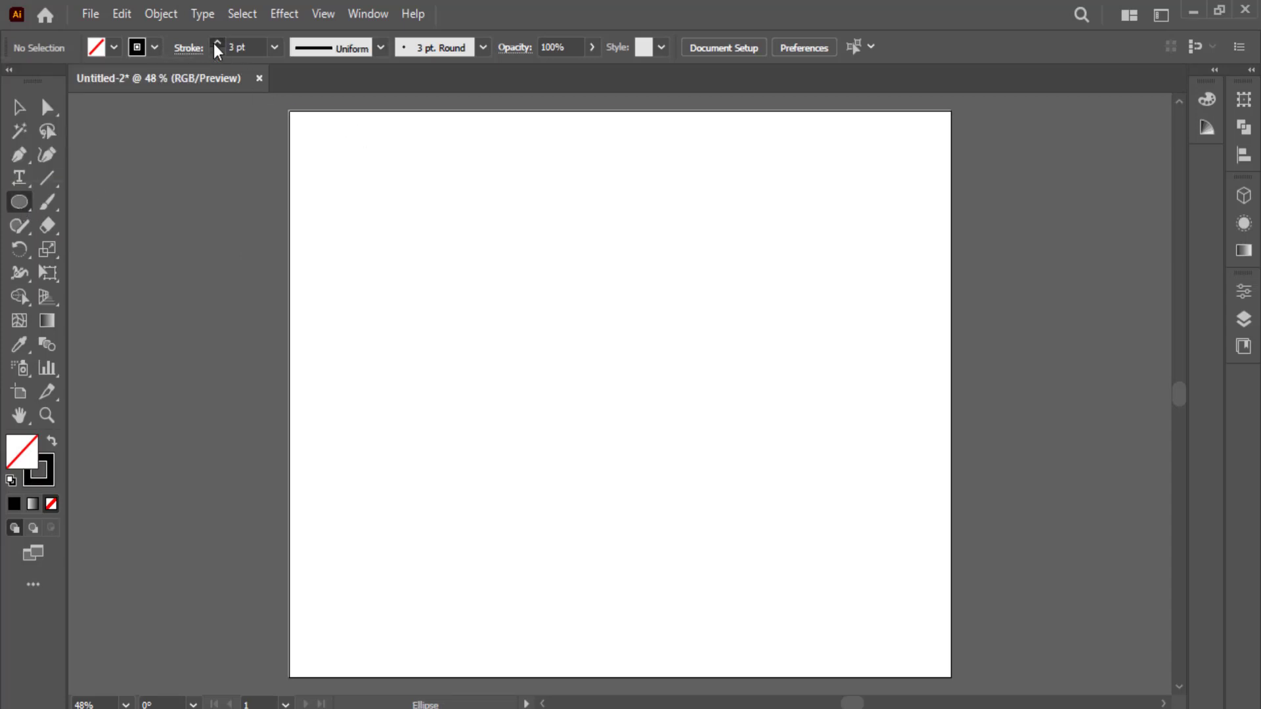
- Draw a large circle and move it up to centre it on the artboard
{"action": "left_click_drag", "start_coordinate": [832, 245], "coordinate": [409, 518]}
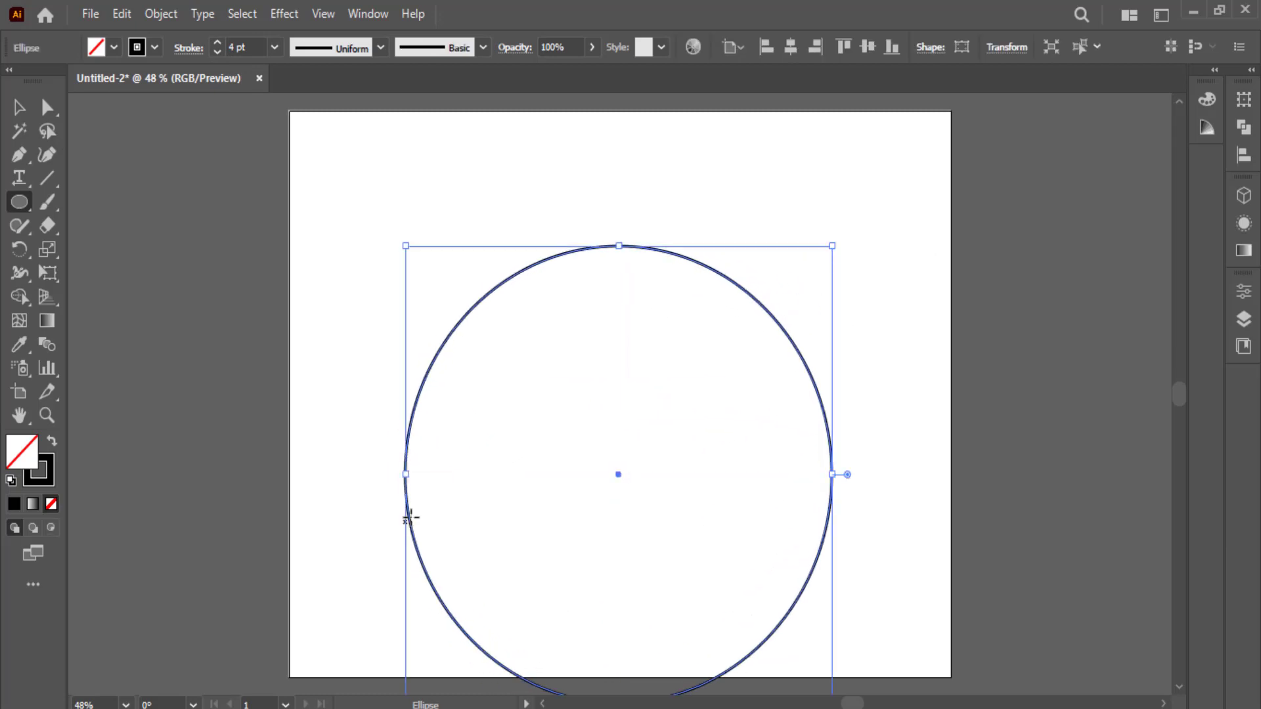
{"action": "left_click", "coordinate": [19, 108]}
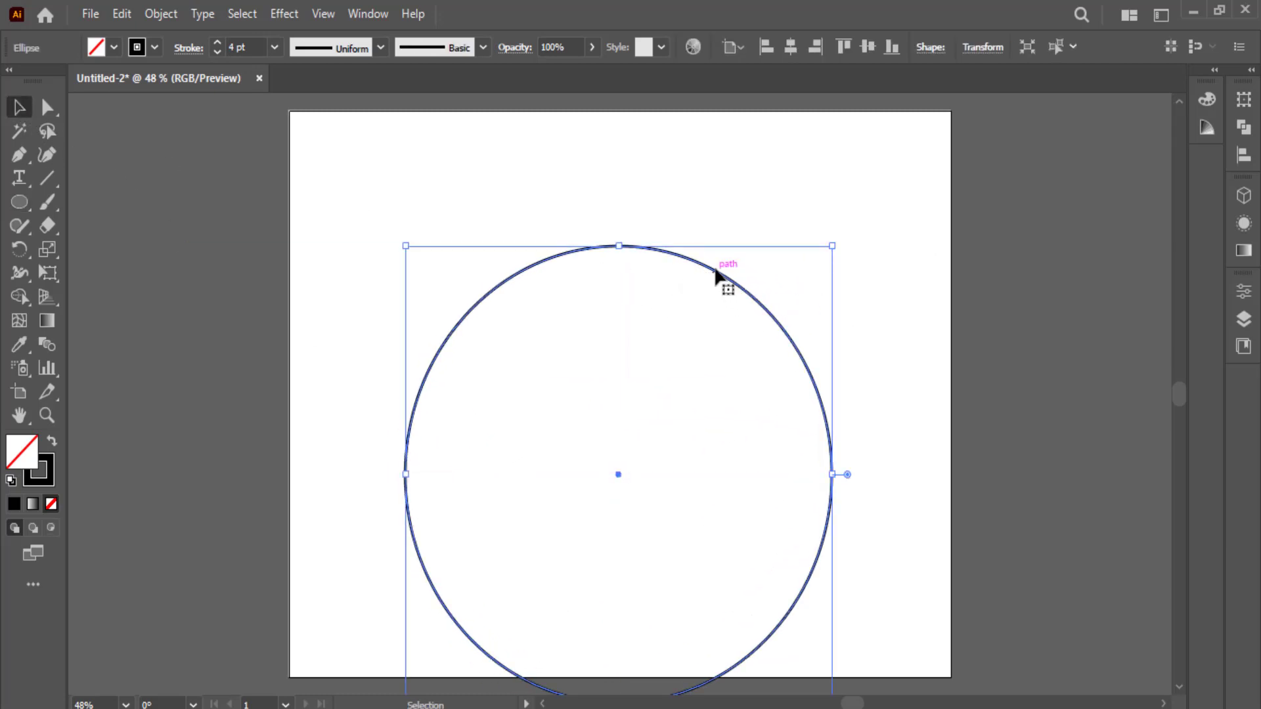
{"action": "left_click_drag", "start_coordinate": [716, 270], "coordinate": [716, 190]}
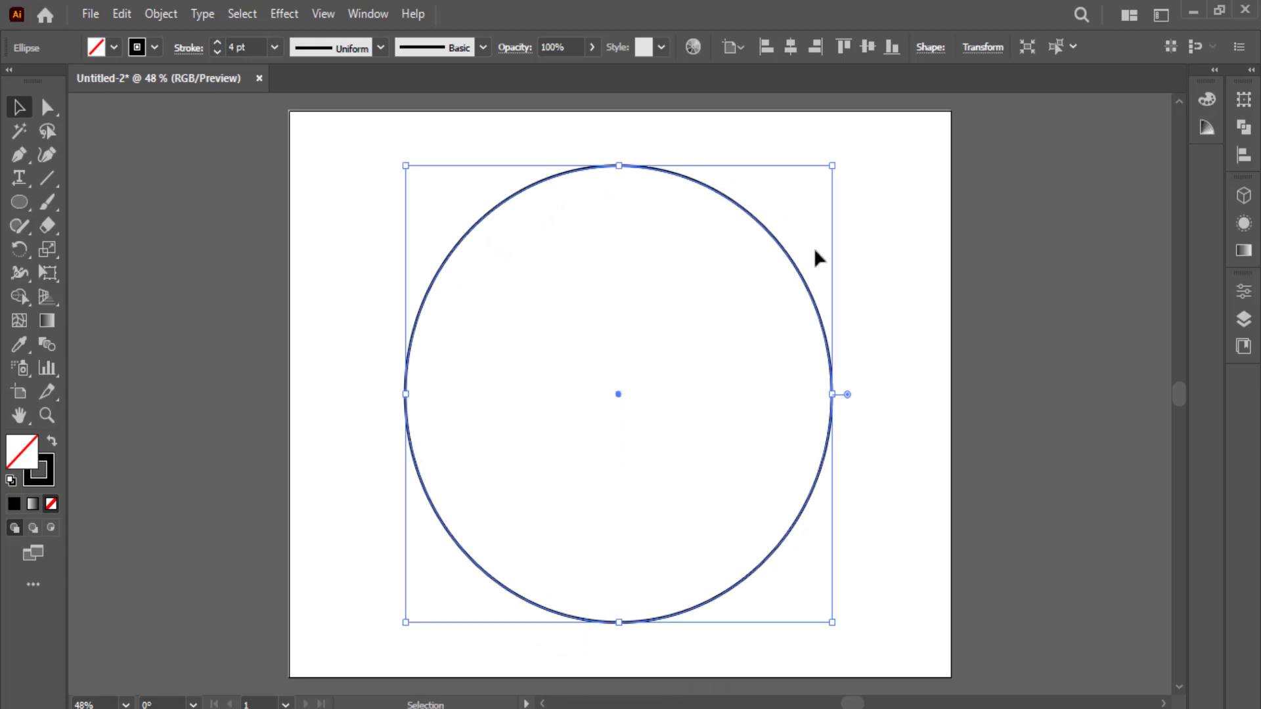
{"action": "left_click", "coordinate": [885, 273]}
- Draw a three-point wavy Pen path across the circle, extending past both edges
{"action": "key", "text": "p"}
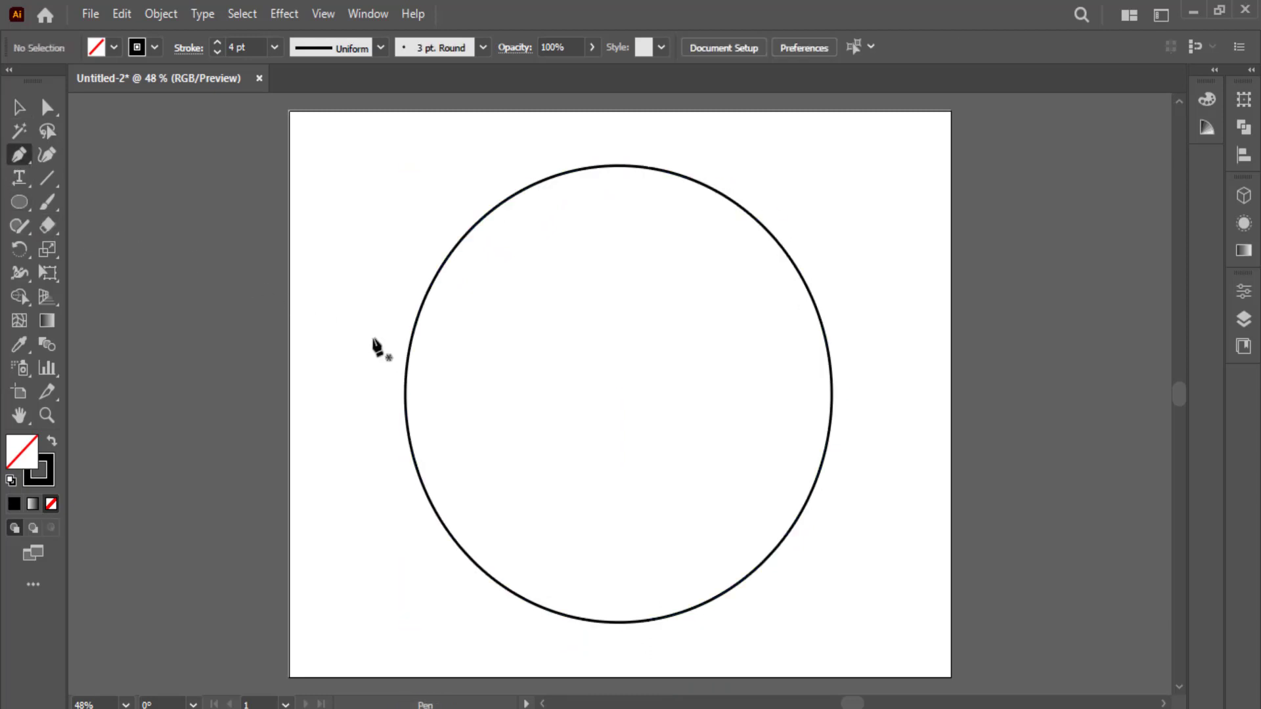
{"action": "left_click", "coordinate": [368, 372]}
{"action": "left_click_drag", "start_coordinate": [643, 405], "coordinate": [703, 379]}
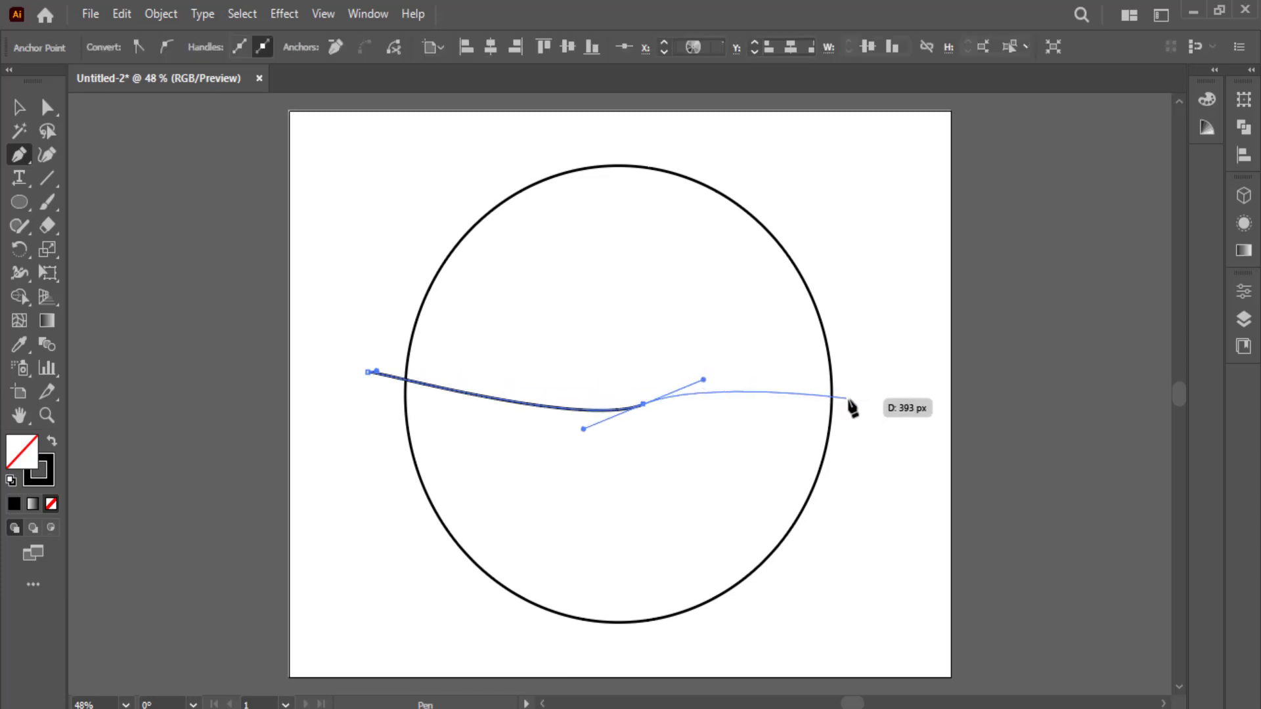
{"action": "left_click_drag", "start_coordinate": [902, 409], "coordinate": [924, 429]}
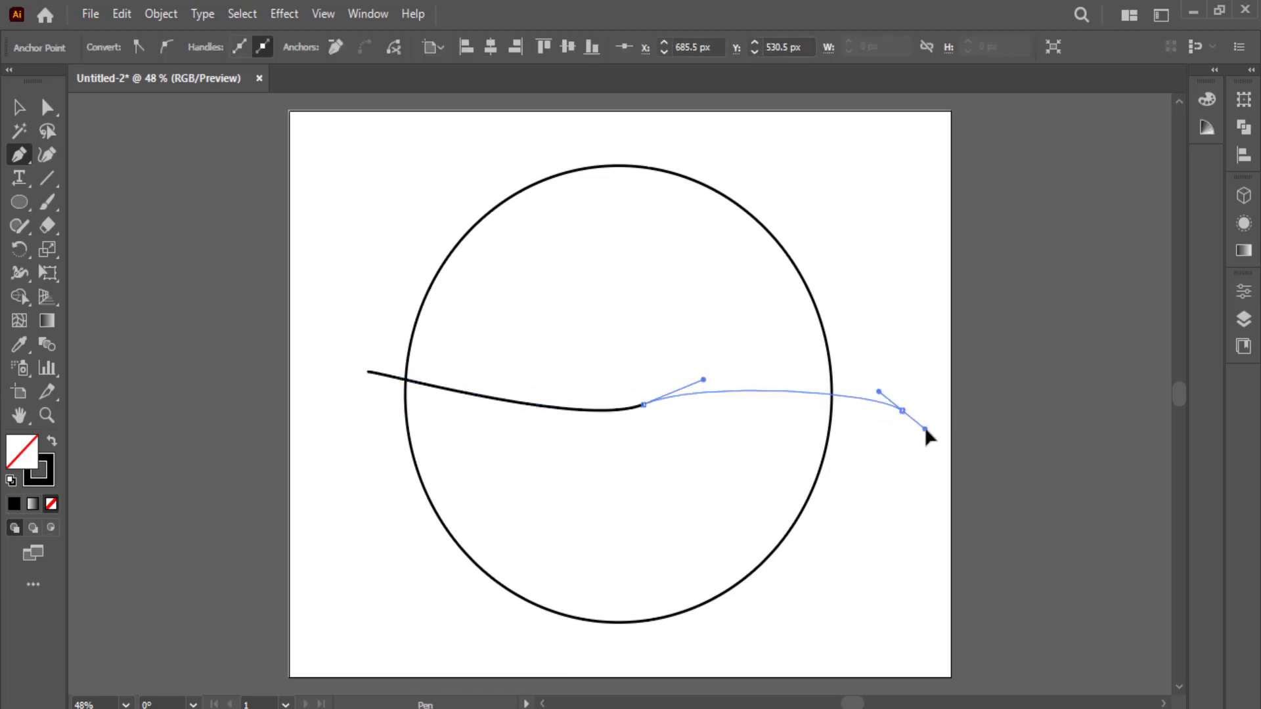
{"action": "key", "text": "v"}
{"action": "left_click", "coordinate": [125, 203]}
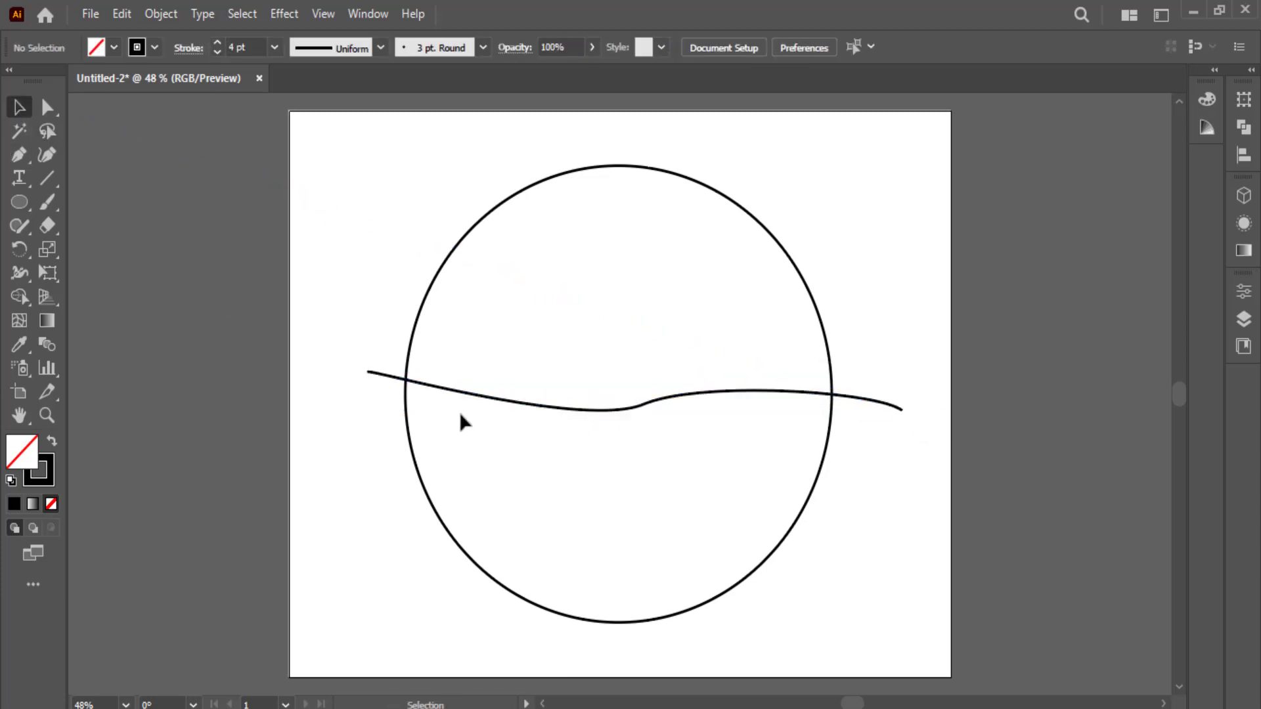
- Thicken the wavy line's stroke to 33 pt and nudge it slightly lower
{"action": "left_click", "coordinate": [508, 402]}
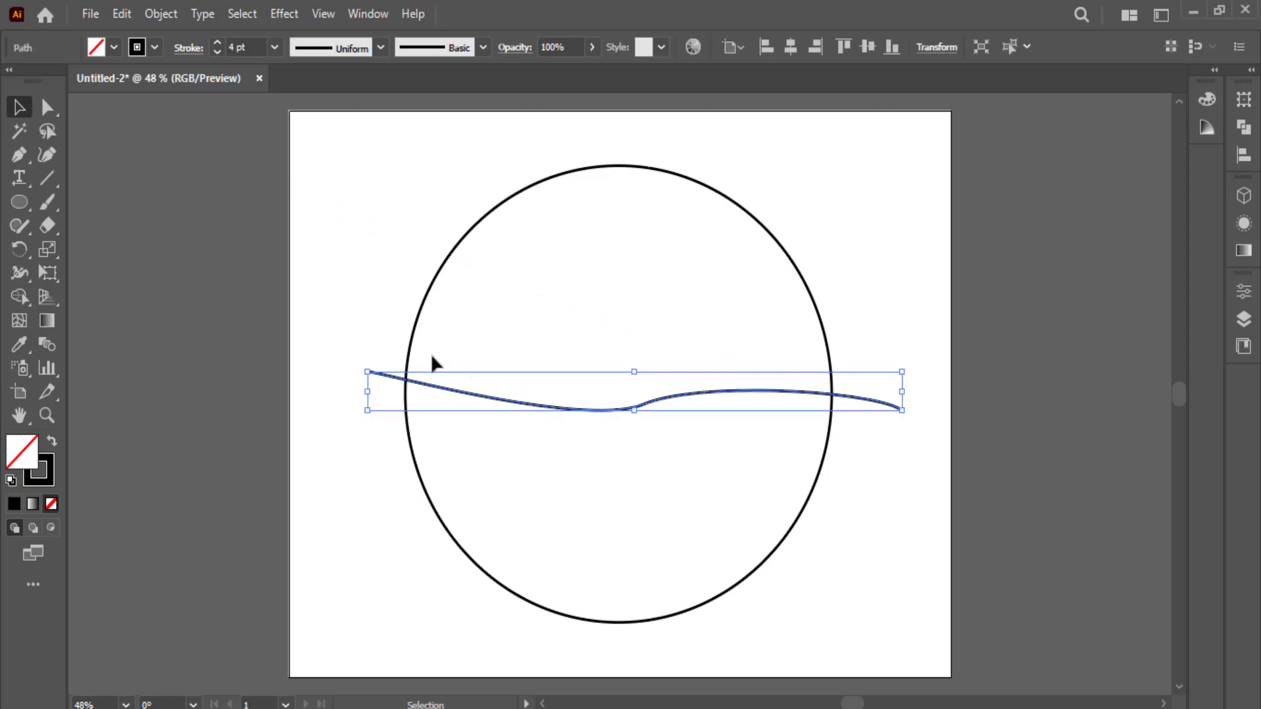
{"action": "left_click", "coordinate": [215, 42]}
{"action": "left_click", "coordinate": [215, 42]}
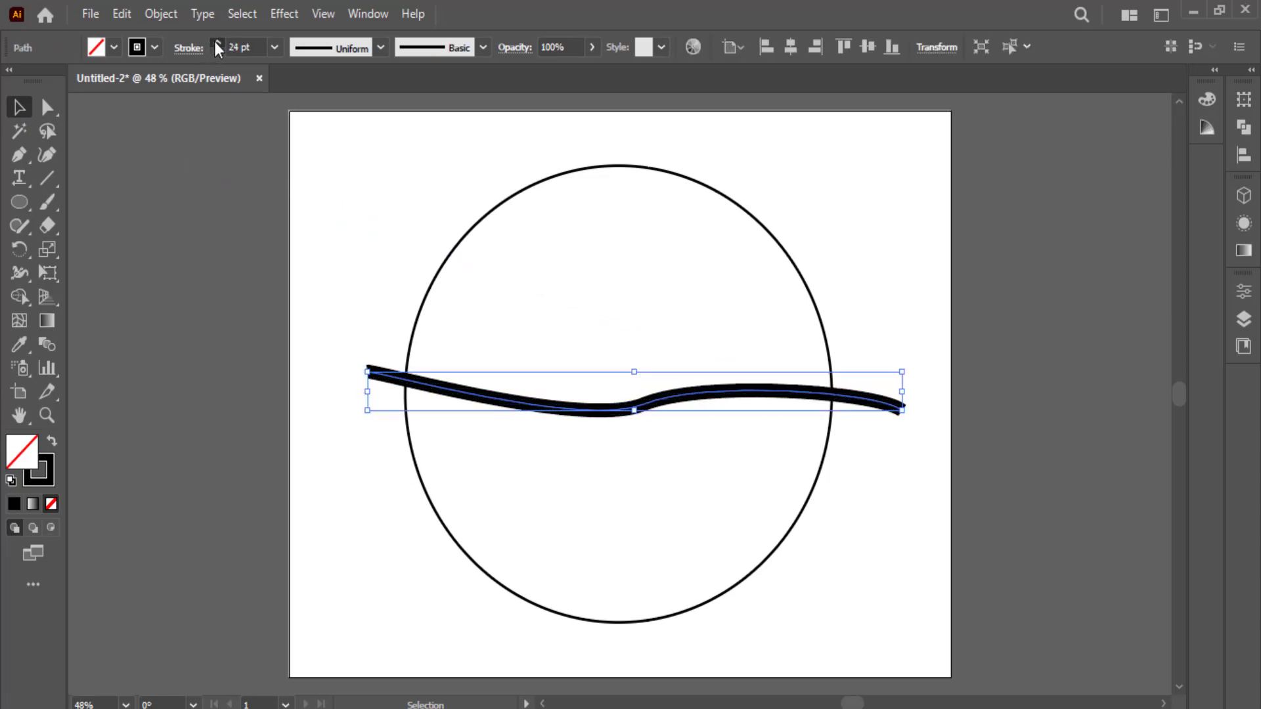
{"action": "left_click", "coordinate": [217, 42]}
{"action": "left_click", "coordinate": [217, 42]}
{"action": "left_click", "coordinate": [217, 42]}
{"action": "left_click", "coordinate": [198, 192]}
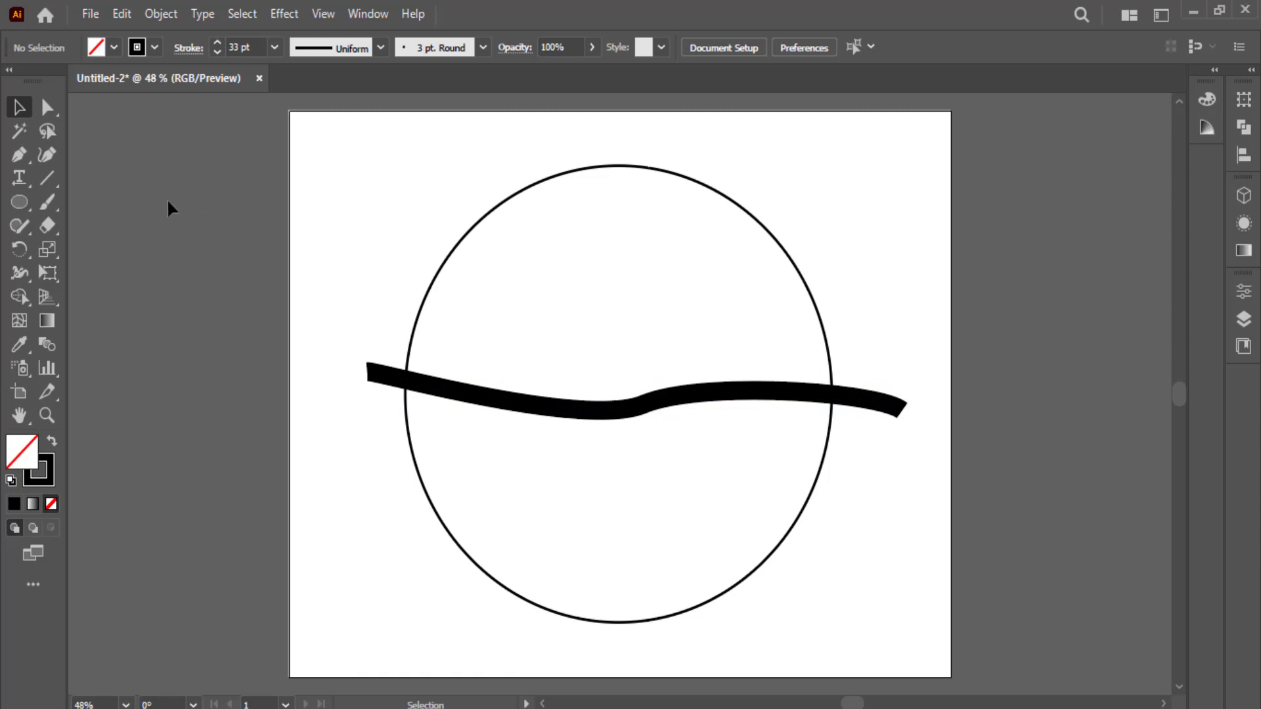
{"action": "left_click_drag", "start_coordinate": [523, 405], "coordinate": [523, 431]}
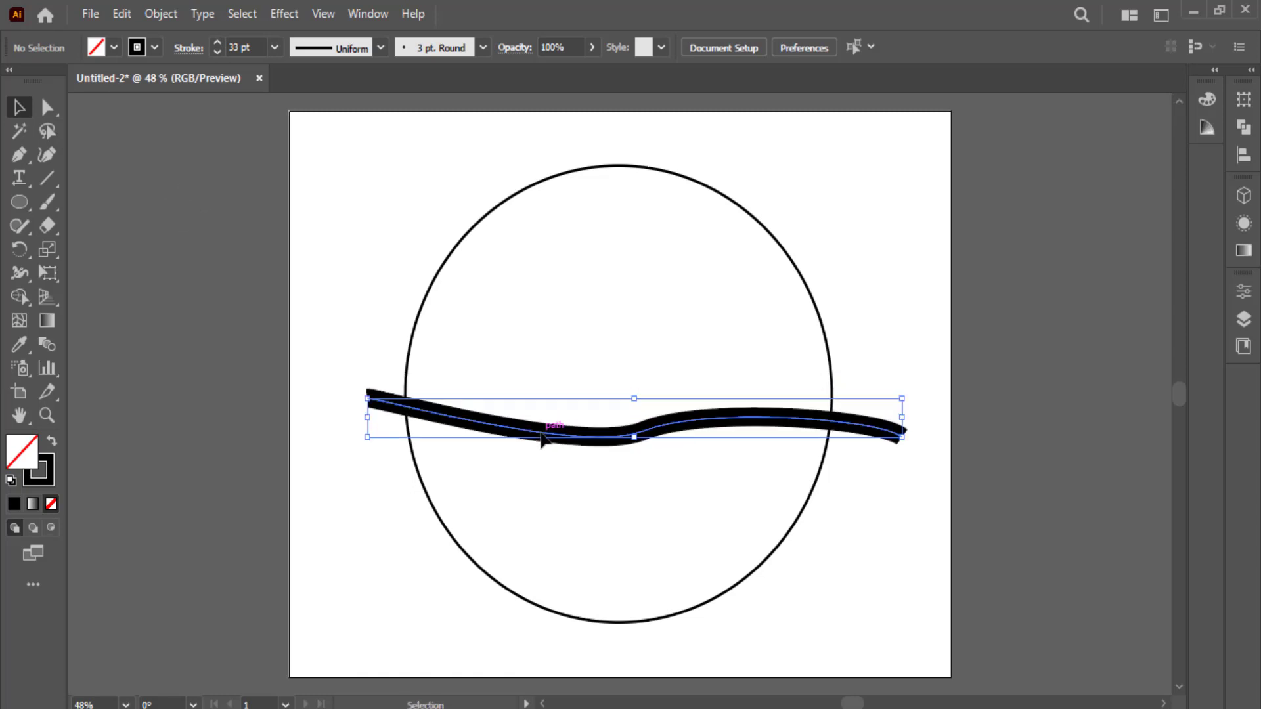
- Type the word HELLO and set it in the Impact font
{"action": "left_click", "coordinate": [18, 182]}
{"action": "left_click", "coordinate": [471, 304]}
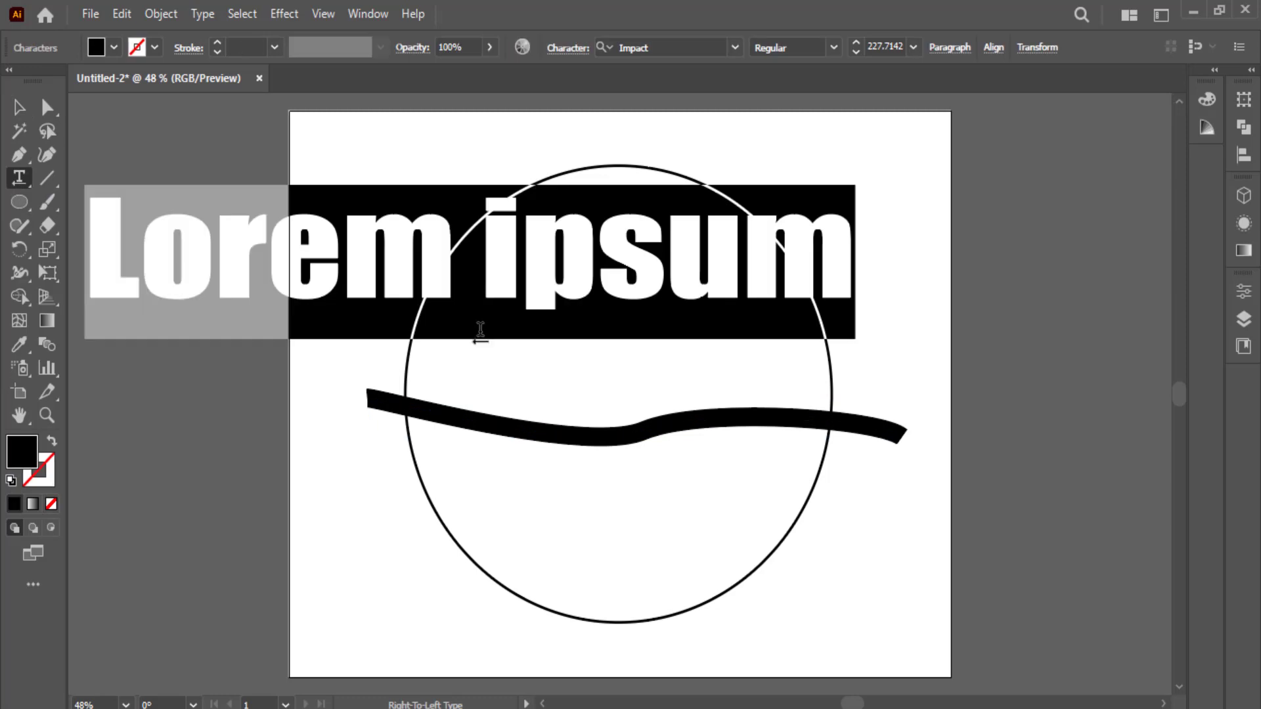
{"action": "type", "text": "HE"}
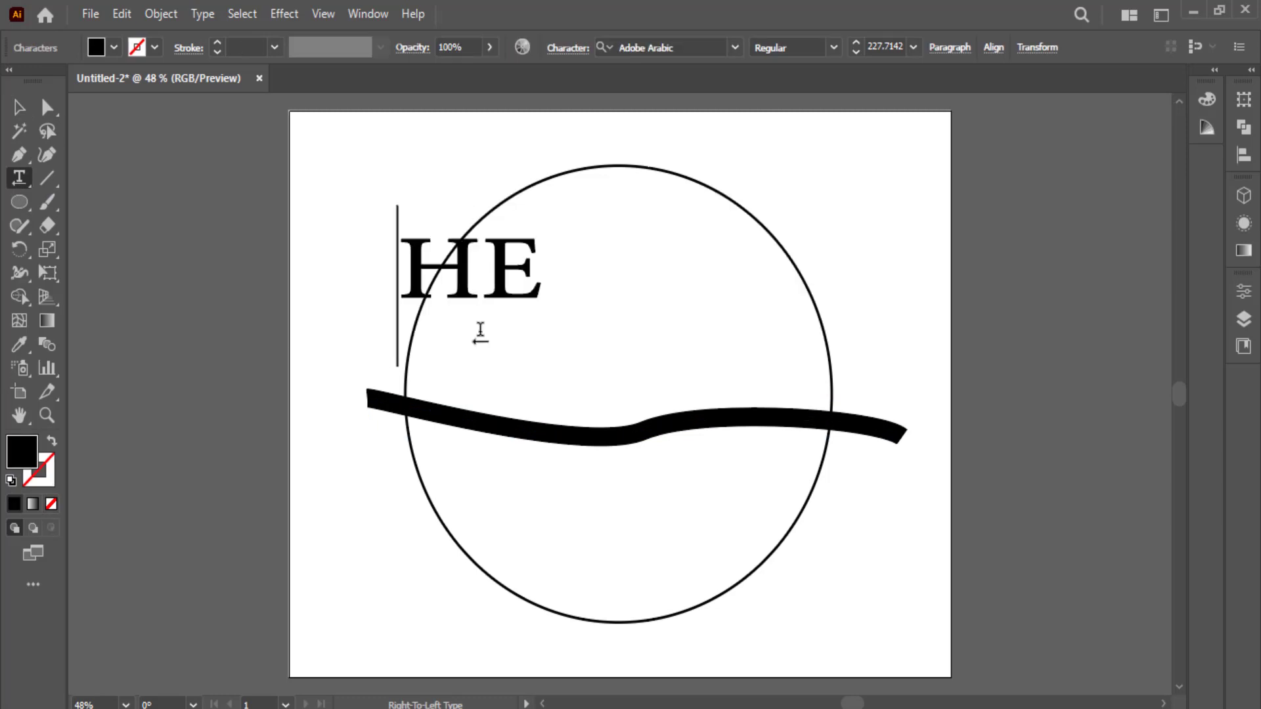
{"action": "type", "text": "LLO"}
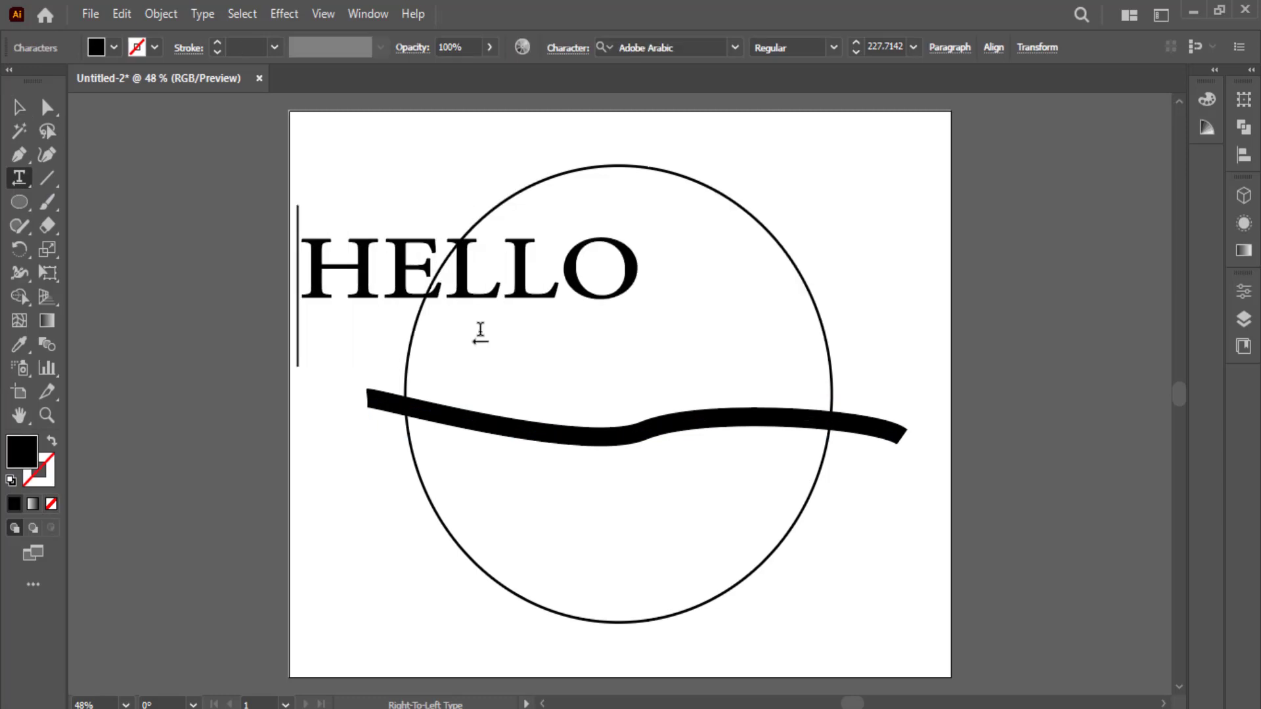
{"action": "left_click", "coordinate": [19, 107]}
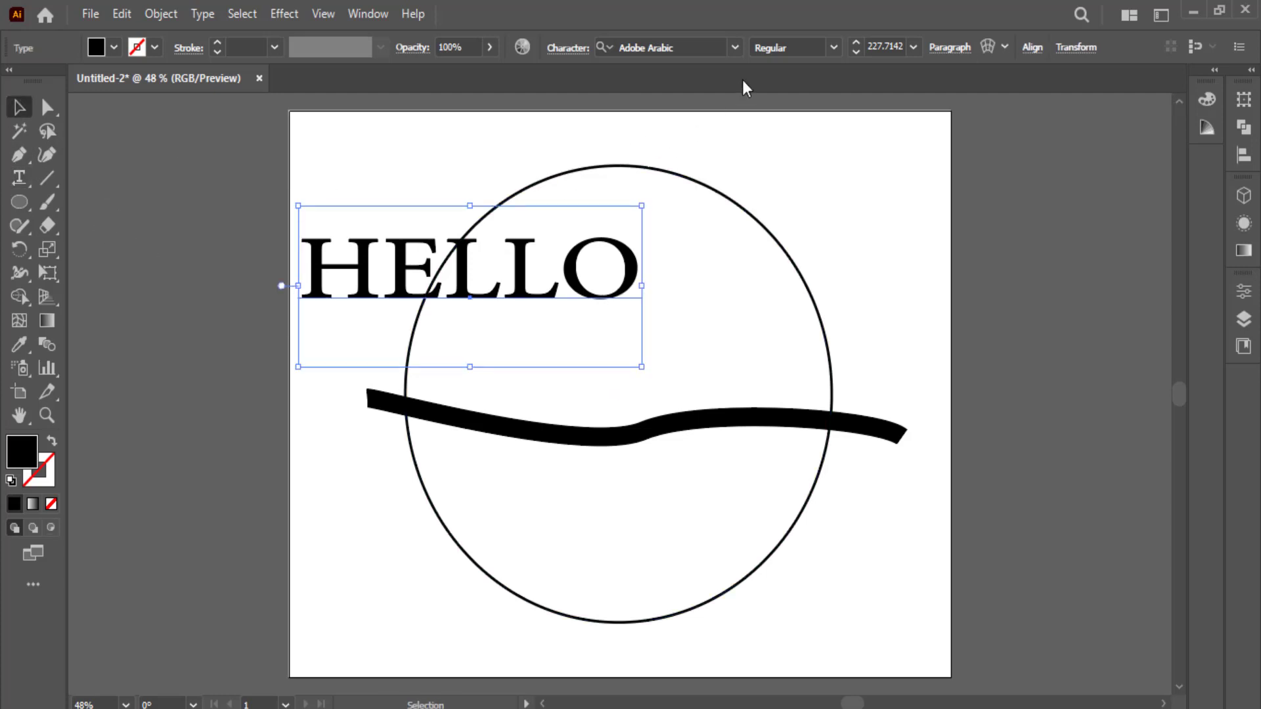
{"action": "left_click", "coordinate": [736, 48]}
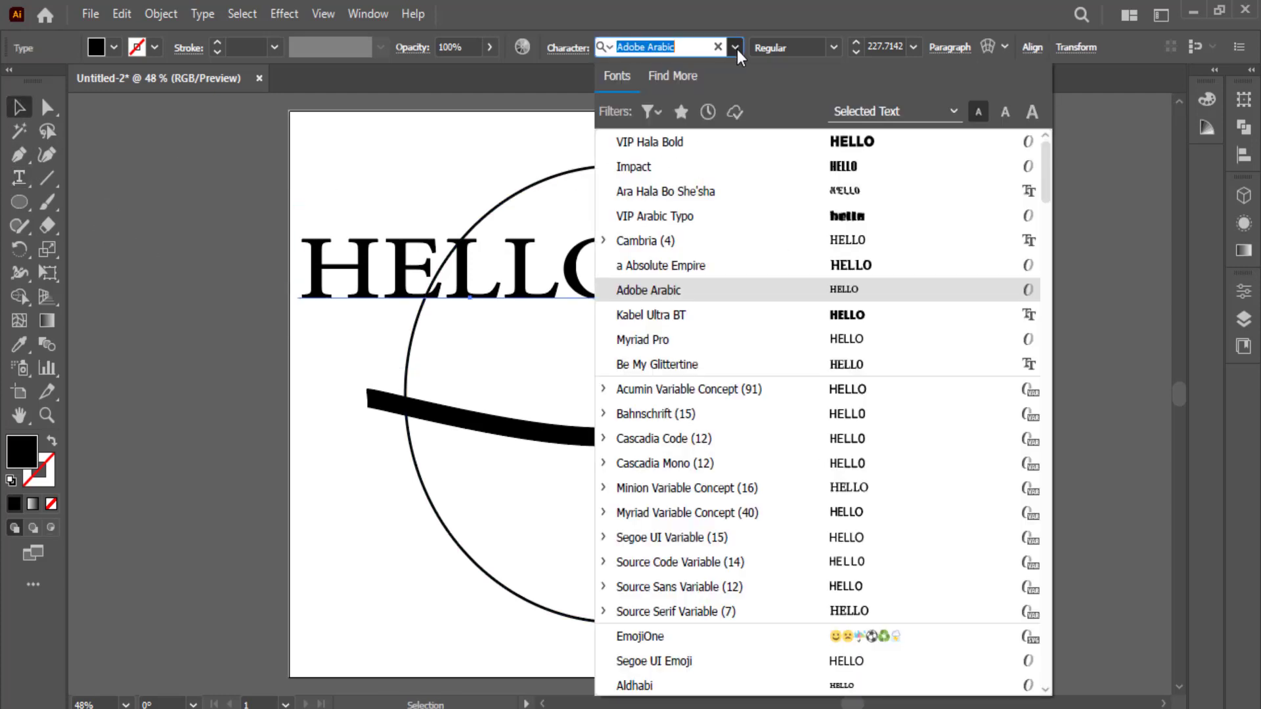
{"action": "left_click", "coordinate": [762, 135]}
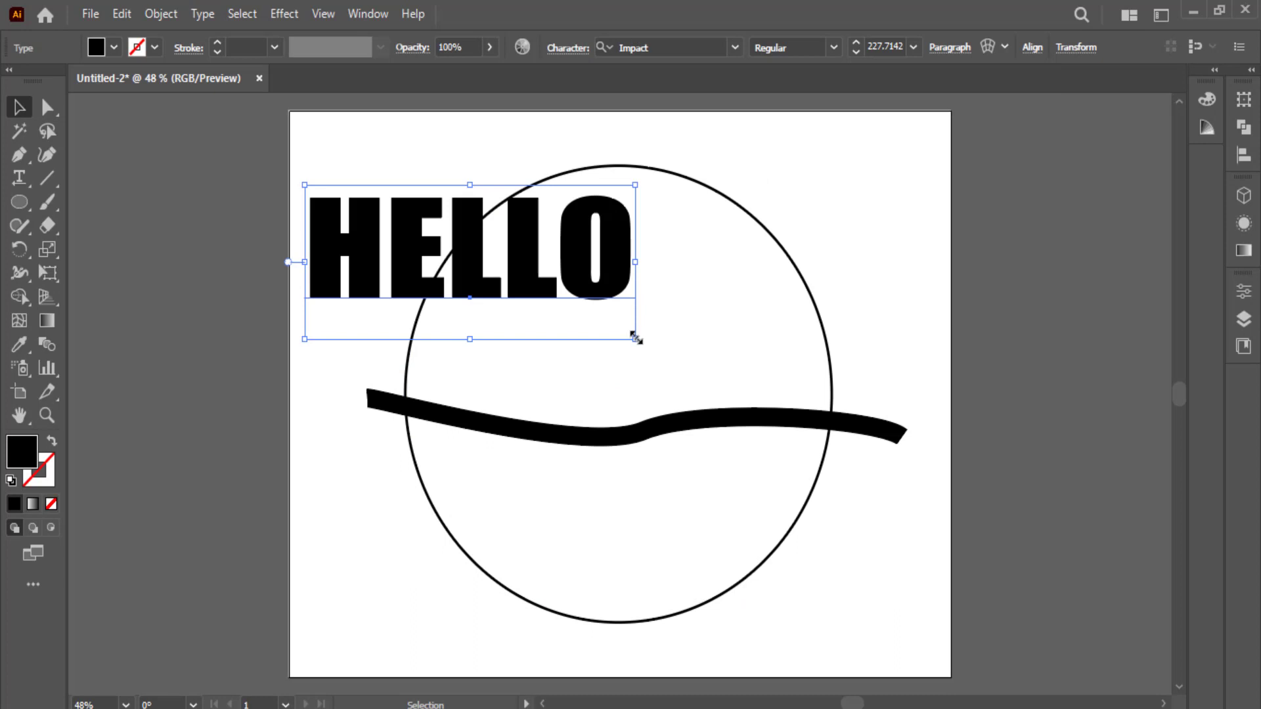
- Enlarge HELLO and place it inside the circle just above the wavy line
{"action": "left_click_drag", "start_coordinate": [635, 338], "coordinate": [776, 405]}
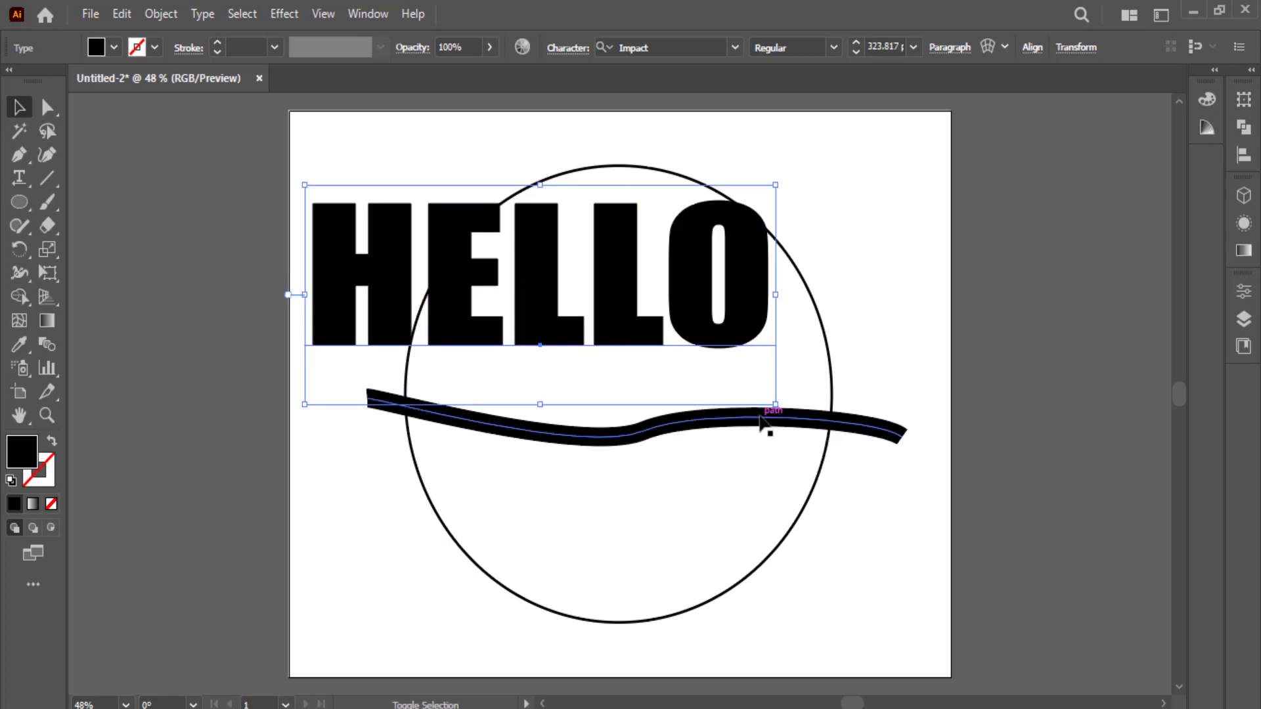
{"action": "key", "text": "ctrl+z"}
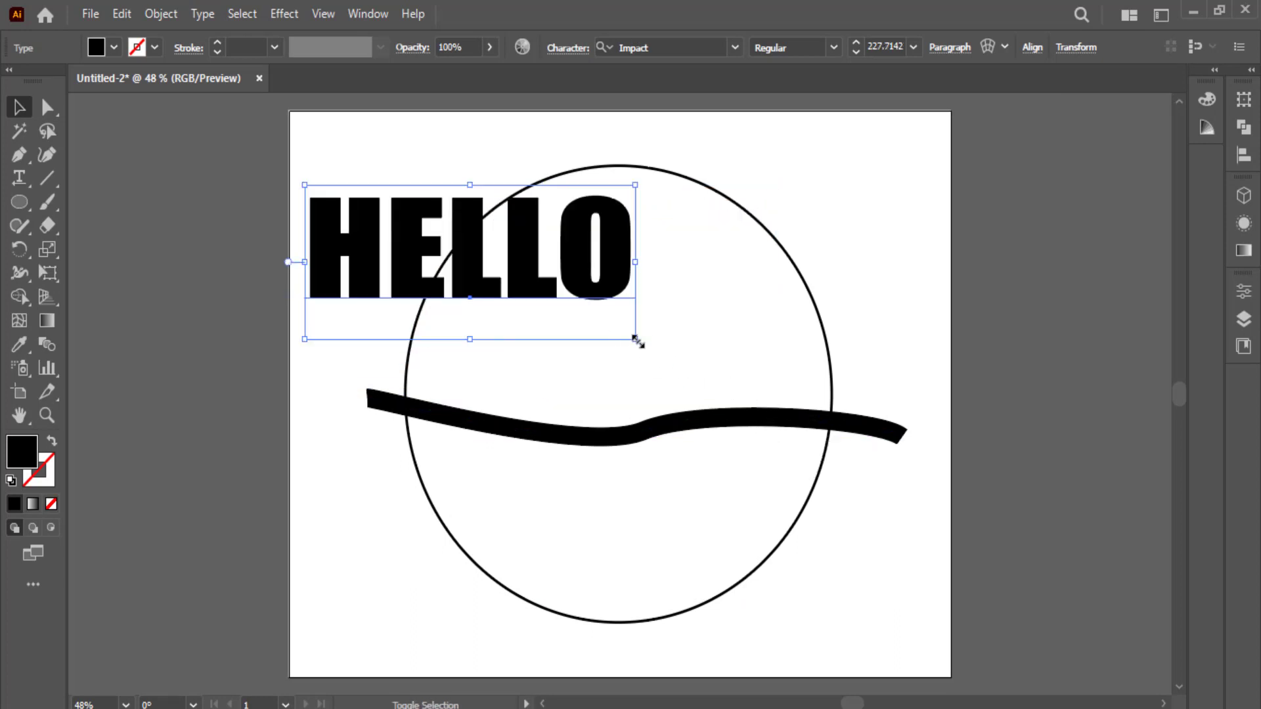
{"action": "left_click_drag", "start_coordinate": [637, 340], "coordinate": [664, 354]}
{"action": "left_click_drag", "start_coordinate": [571, 297], "coordinate": [687, 338]}
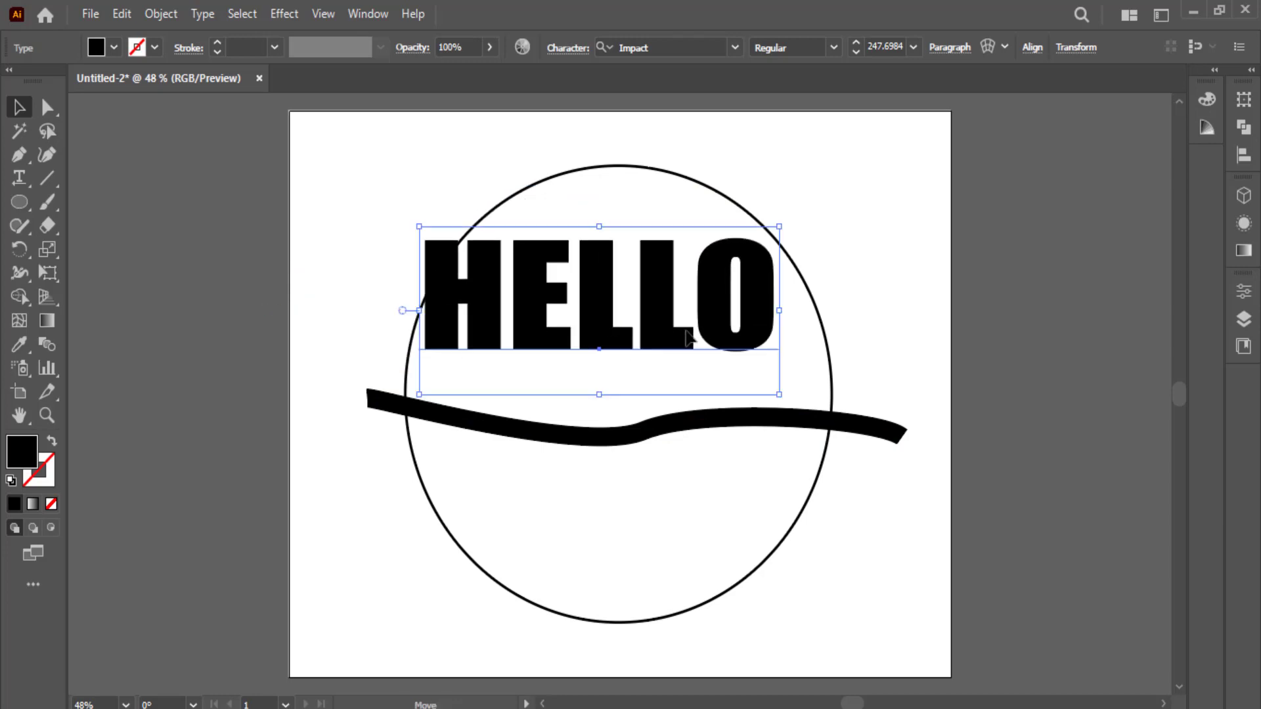
{"action": "left_click_drag", "start_coordinate": [779, 392], "coordinate": [807, 408]}
{"action": "left_click_drag", "start_coordinate": [723, 337], "coordinate": [729, 369]}
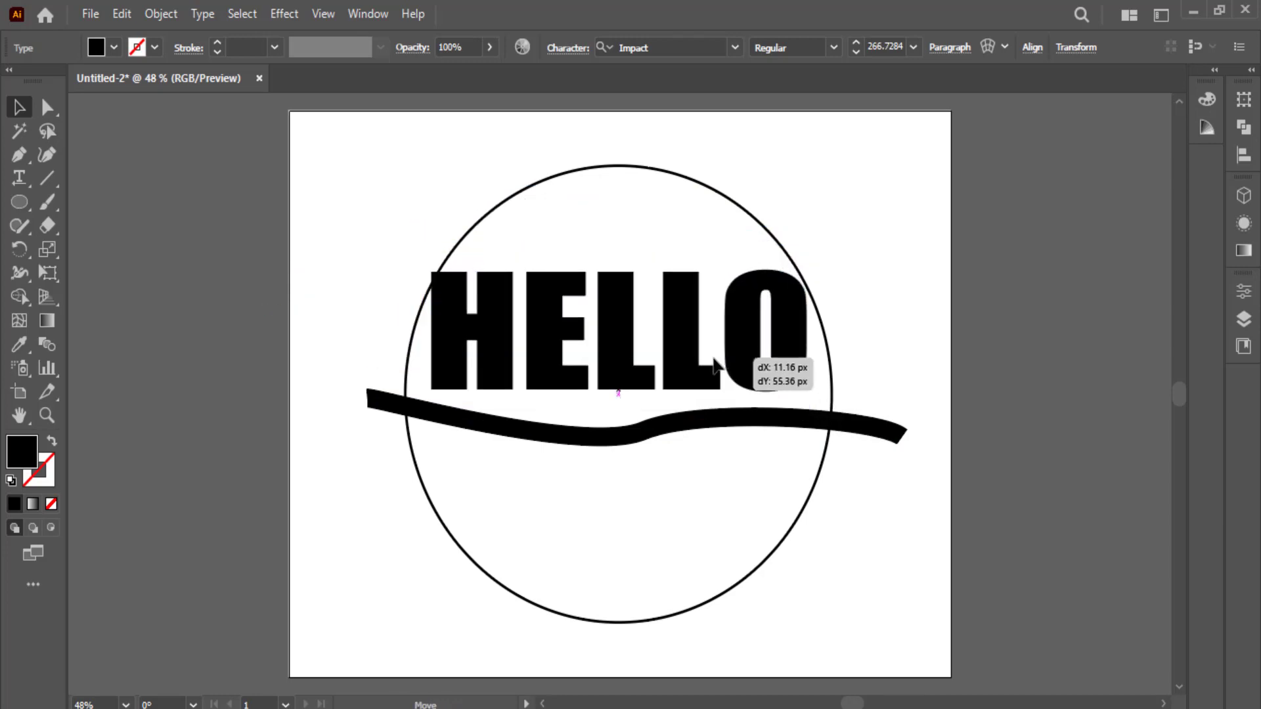
- Warp HELLO with a horizontal Arc Upper: 61% bend, -13% horizontal distortion
{"action": "left_click", "coordinate": [293, 15]}
{"action": "mouse_move", "coordinate": [306, 270]}
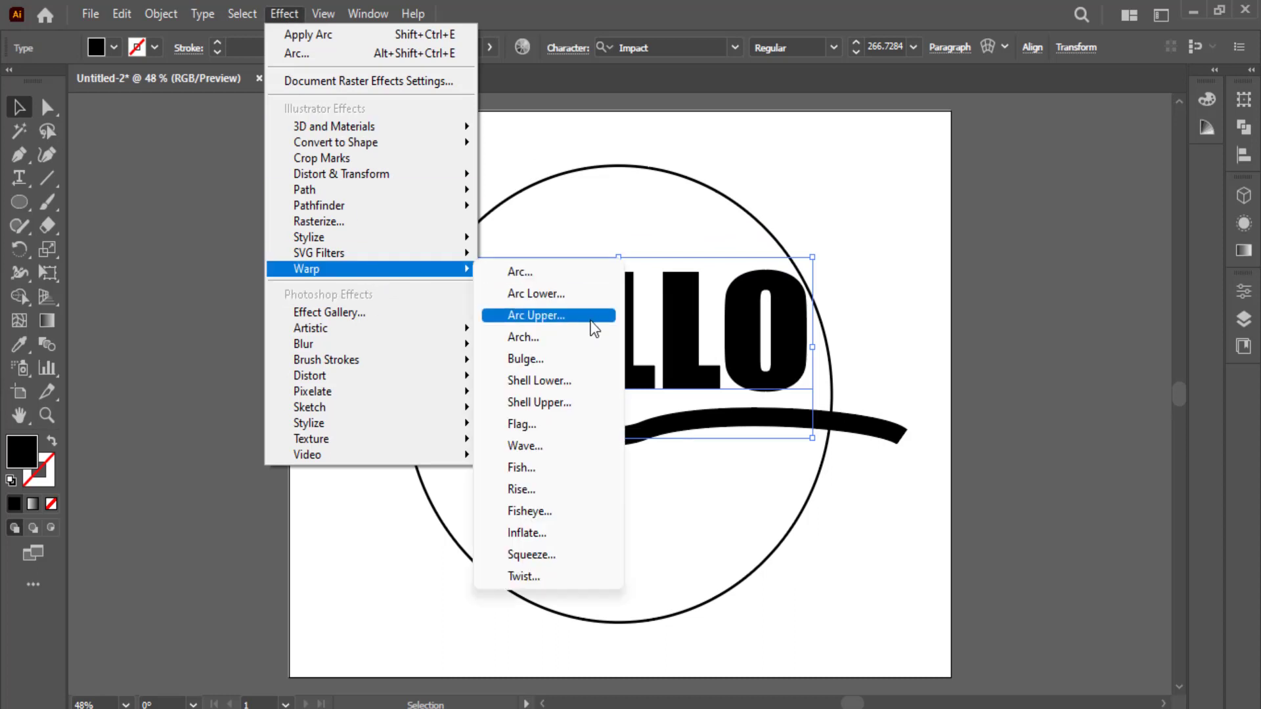
{"action": "left_click", "coordinate": [594, 320]}
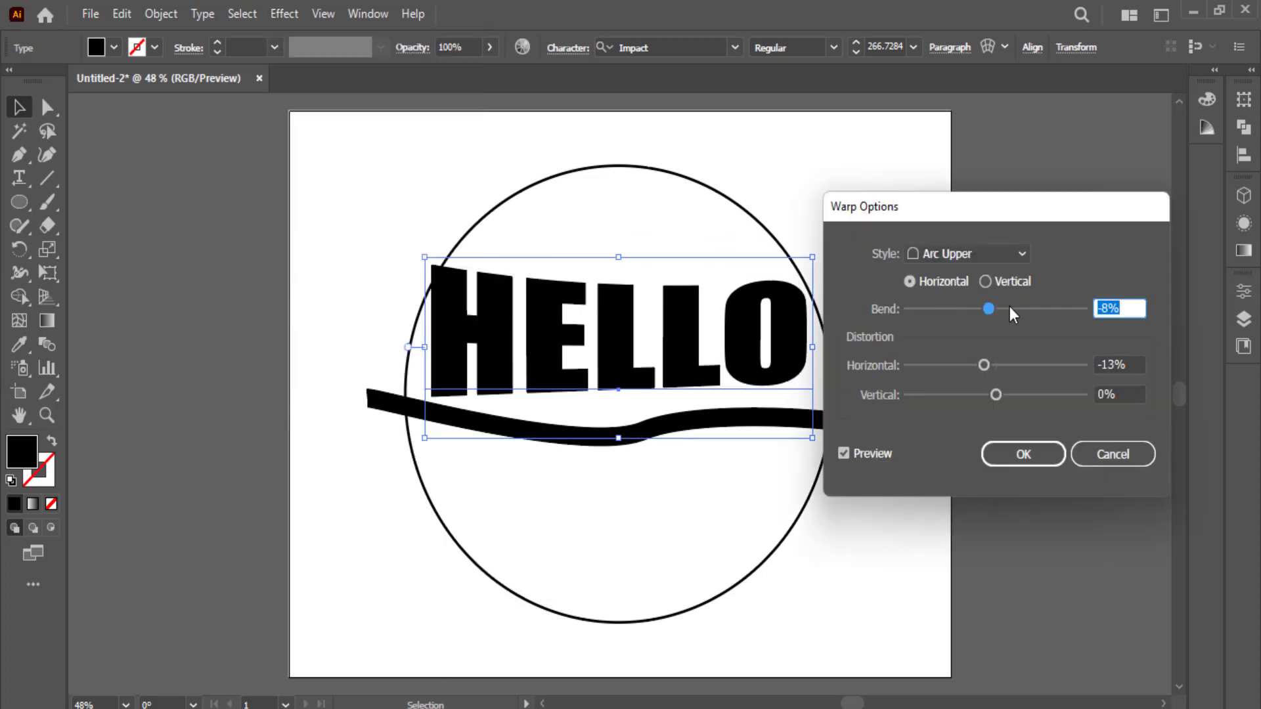
{"action": "left_click_drag", "start_coordinate": [996, 307], "coordinate": [1050, 315]}
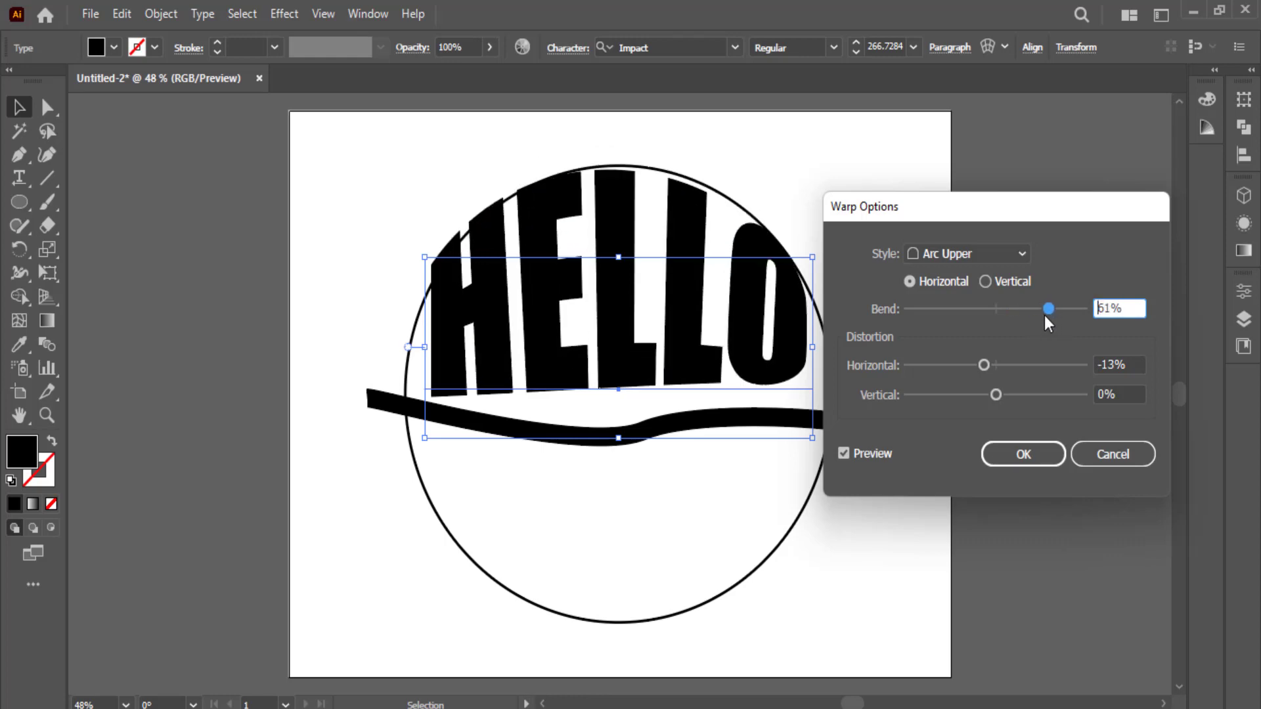
{"action": "left_click", "coordinate": [1022, 453]}
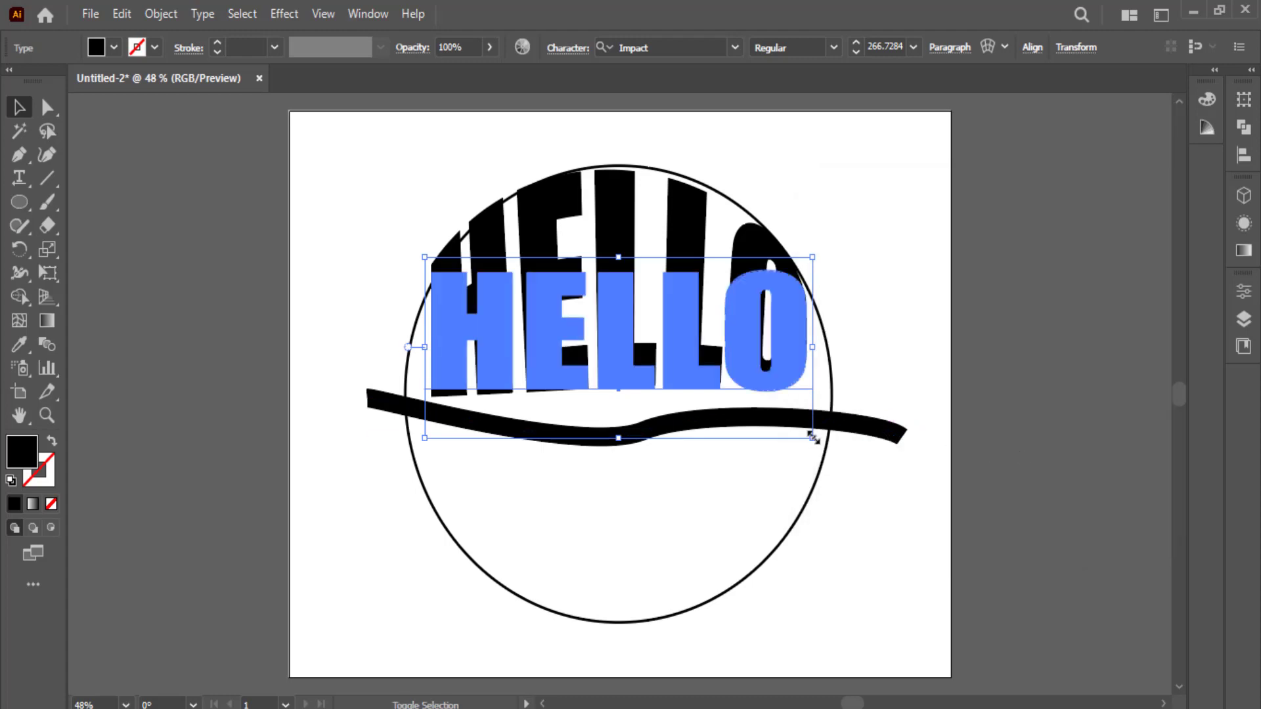
- Scale HELLO up to span the circle and position it above the wavy line
{"action": "left_click_drag", "start_coordinate": [814, 438], "coordinate": [831, 447]}
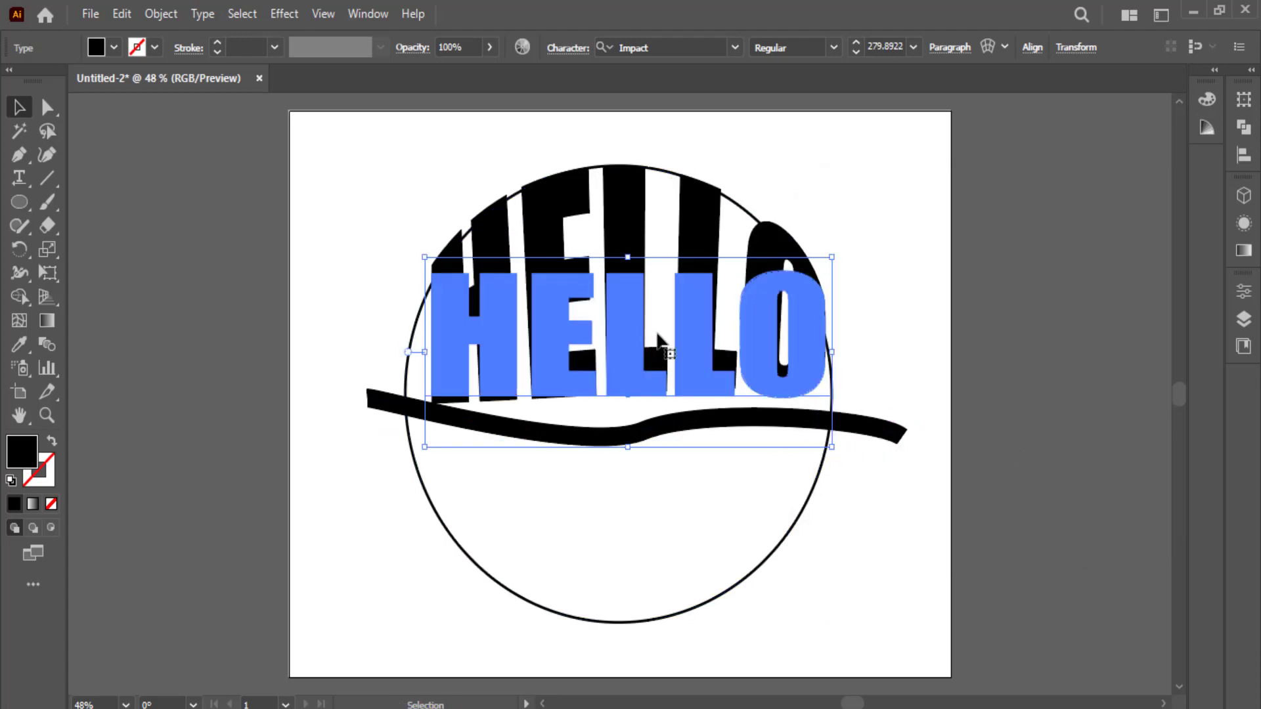
{"action": "left_click", "coordinate": [1008, 432]}
{"action": "left_click_drag", "start_coordinate": [670, 354], "coordinate": [663, 363]}
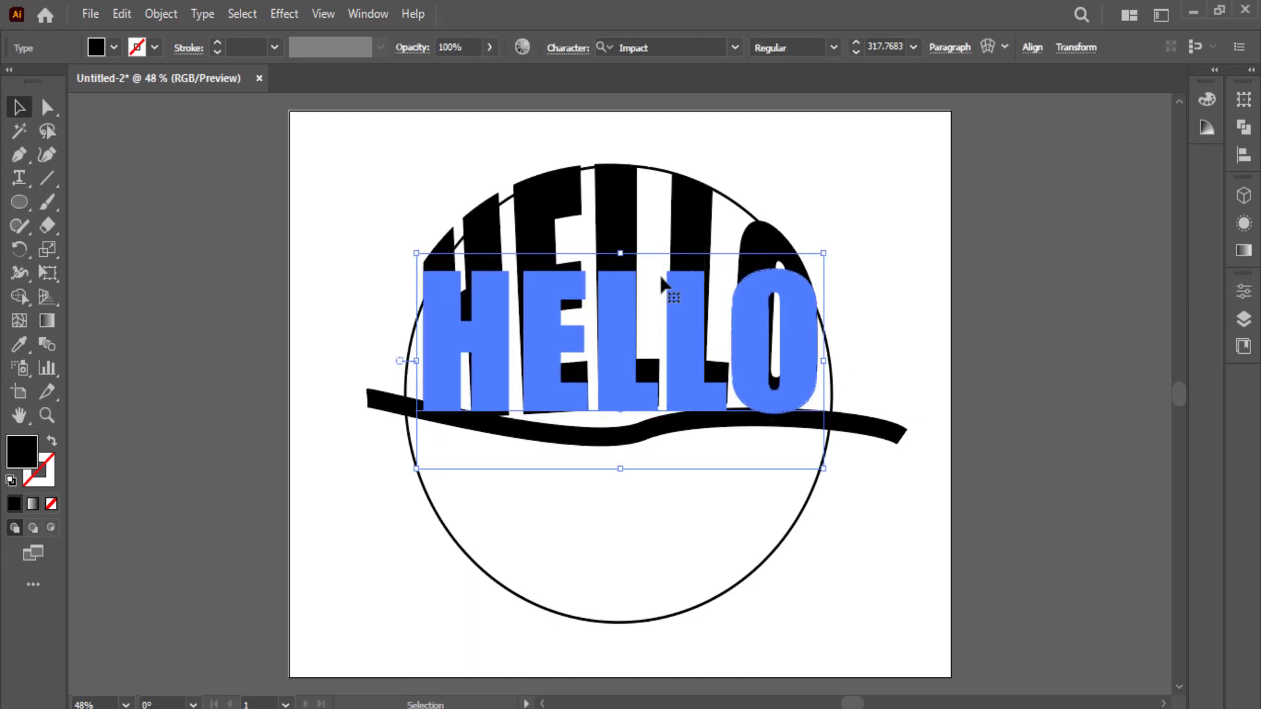
{"action": "left_click_drag", "start_coordinate": [823, 366], "coordinate": [408, 360]}
{"action": "left_click", "coordinate": [340, 341]}
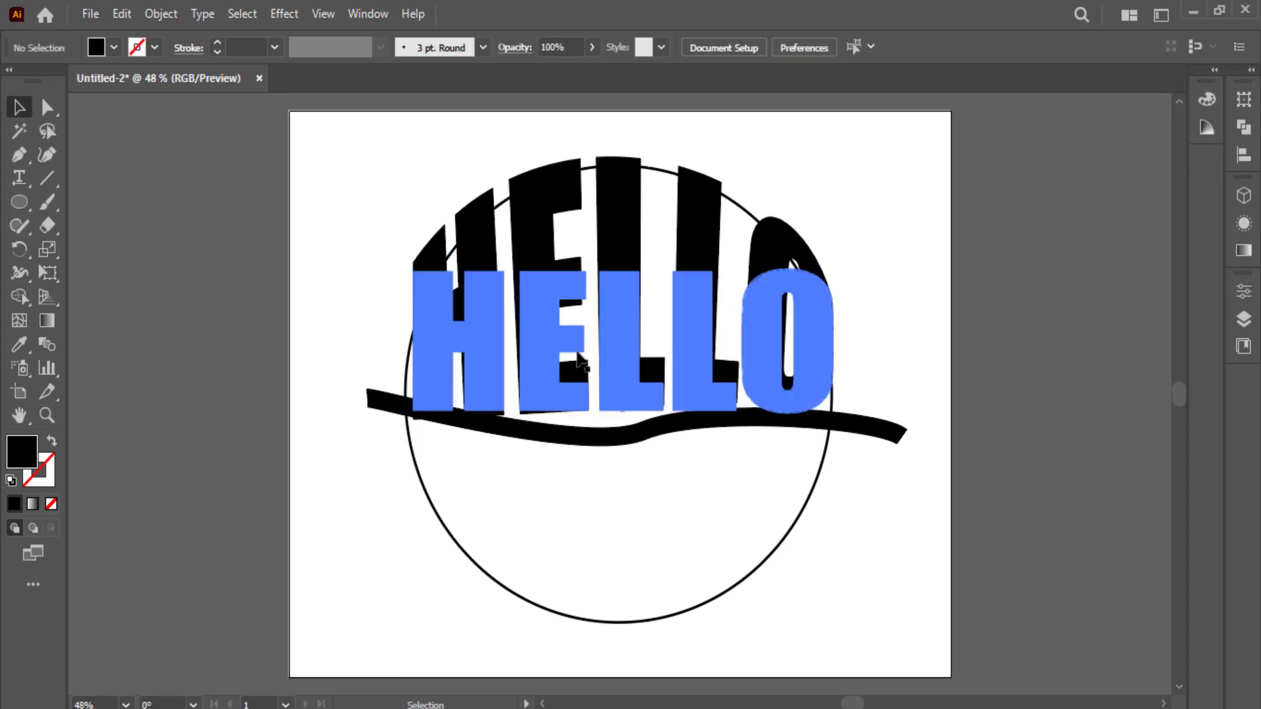
{"action": "left_click_drag", "start_coordinate": [669, 361], "coordinate": [665, 368]}
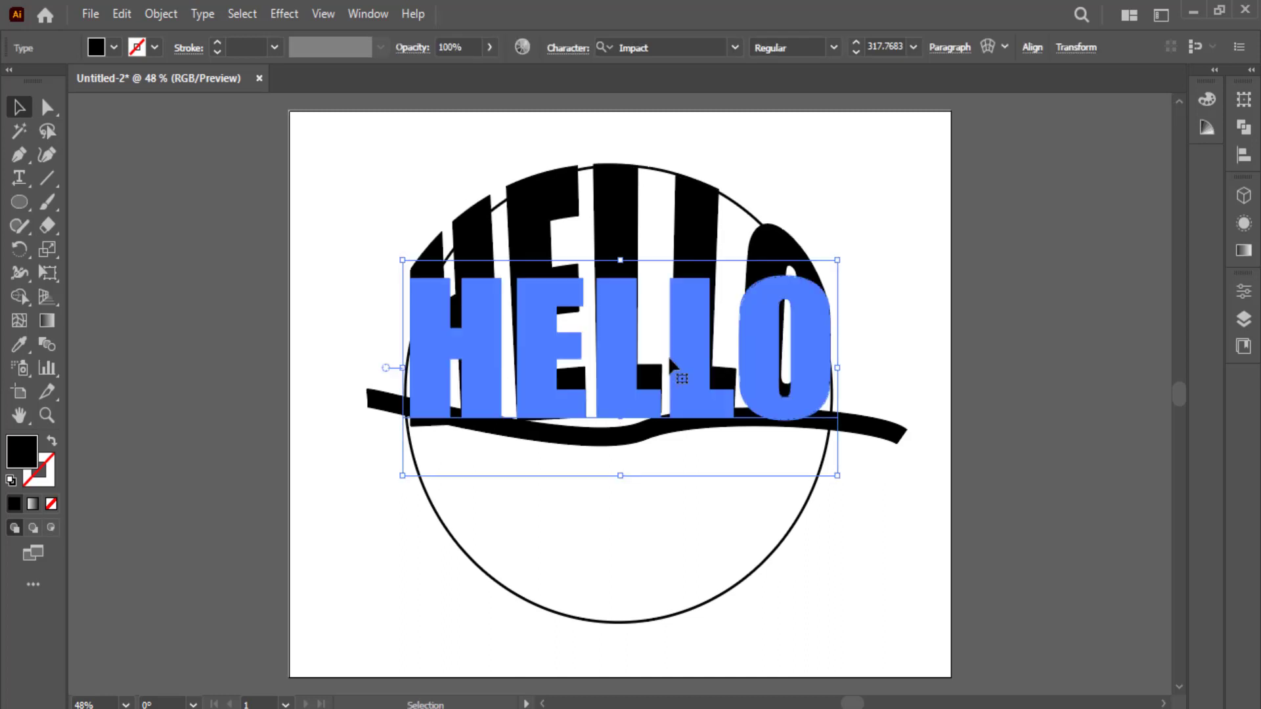
- Stretch HELLO taller toward the circle's top edge
{"action": "left_click_drag", "start_coordinate": [841, 369], "coordinate": [841, 369]}
{"action": "left_click", "coordinate": [916, 326]}
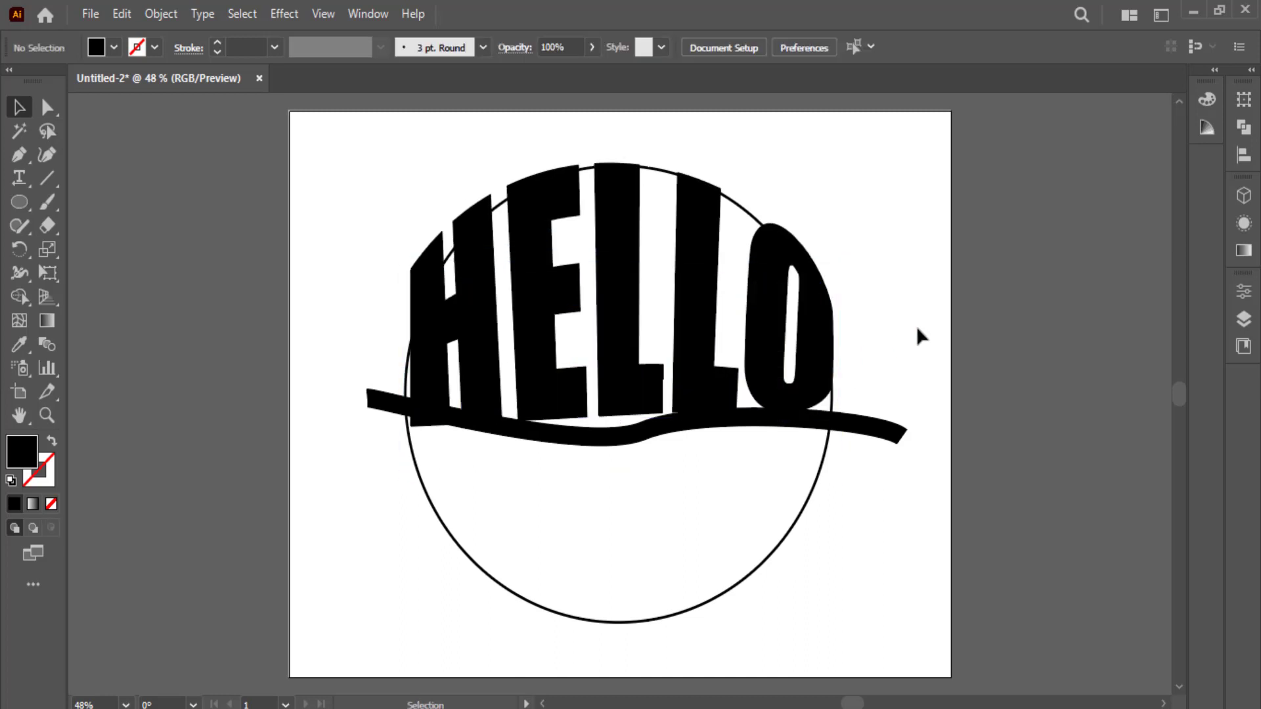
{"action": "left_click", "coordinate": [618, 278]}
{"action": "left_click_drag", "start_coordinate": [621, 256], "coordinate": [621, 247]}
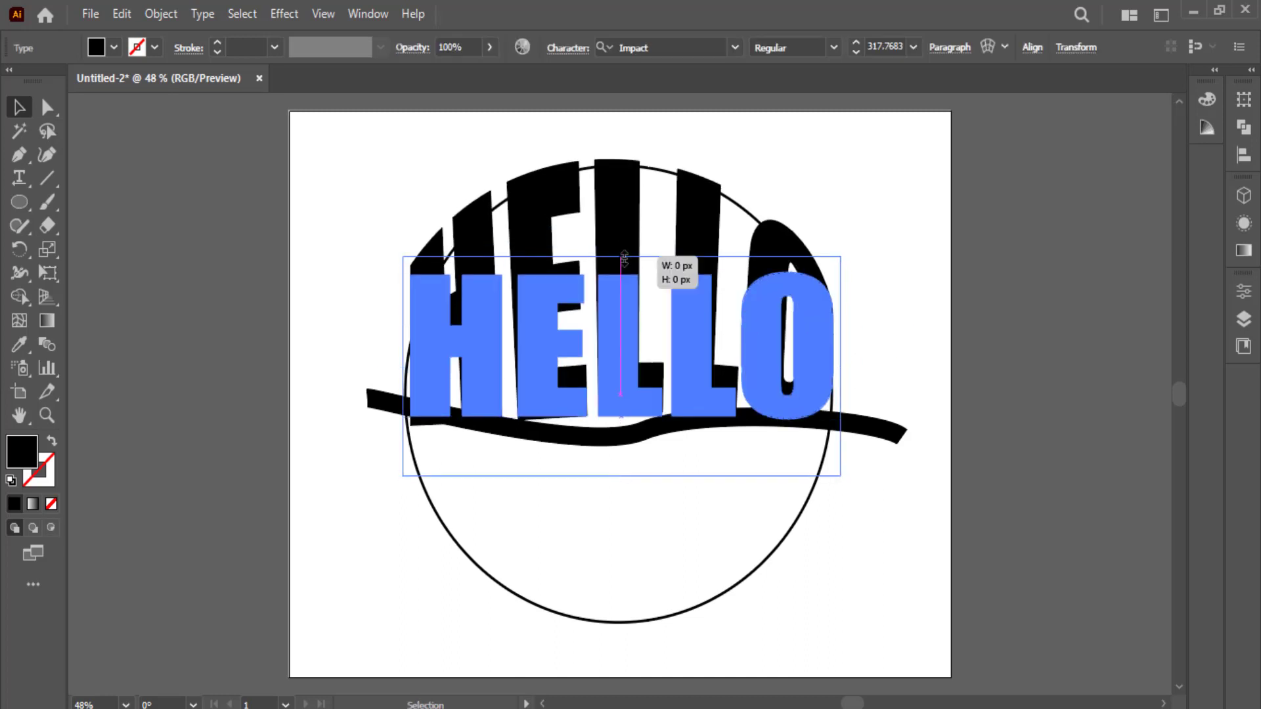
{"action": "left_click", "coordinate": [364, 276]}
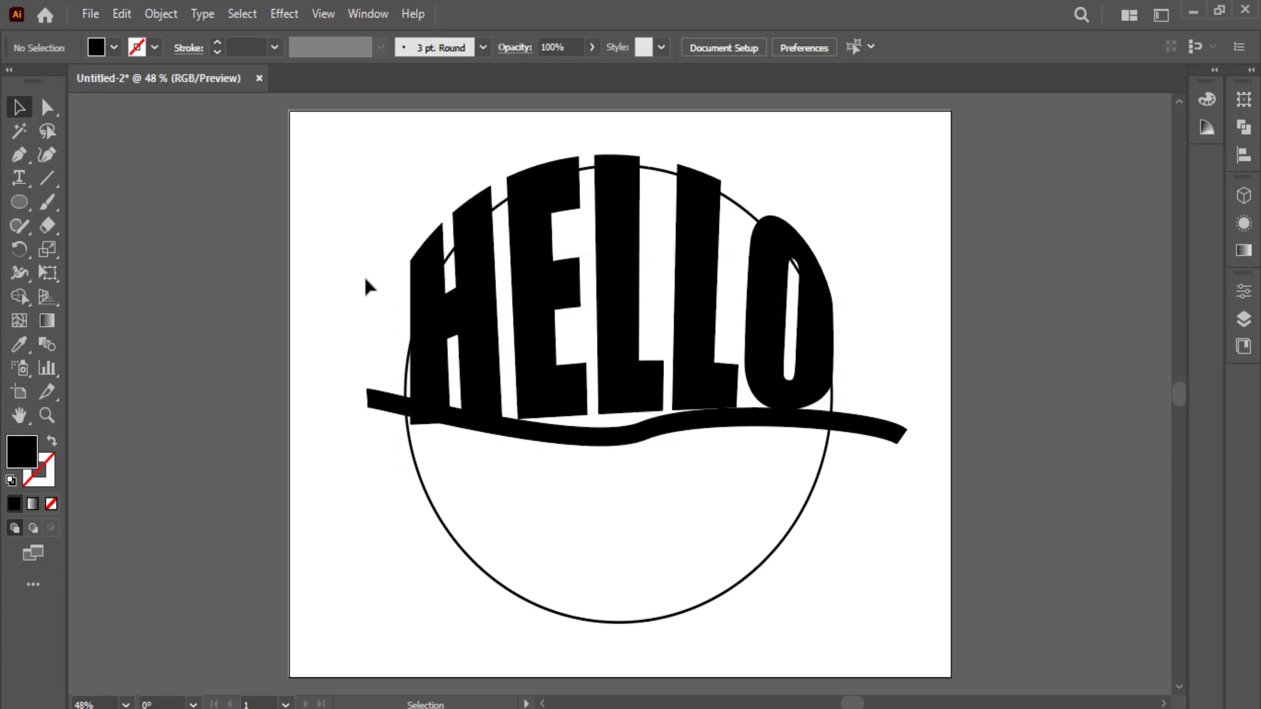
{"action": "left_click", "coordinate": [664, 449]}
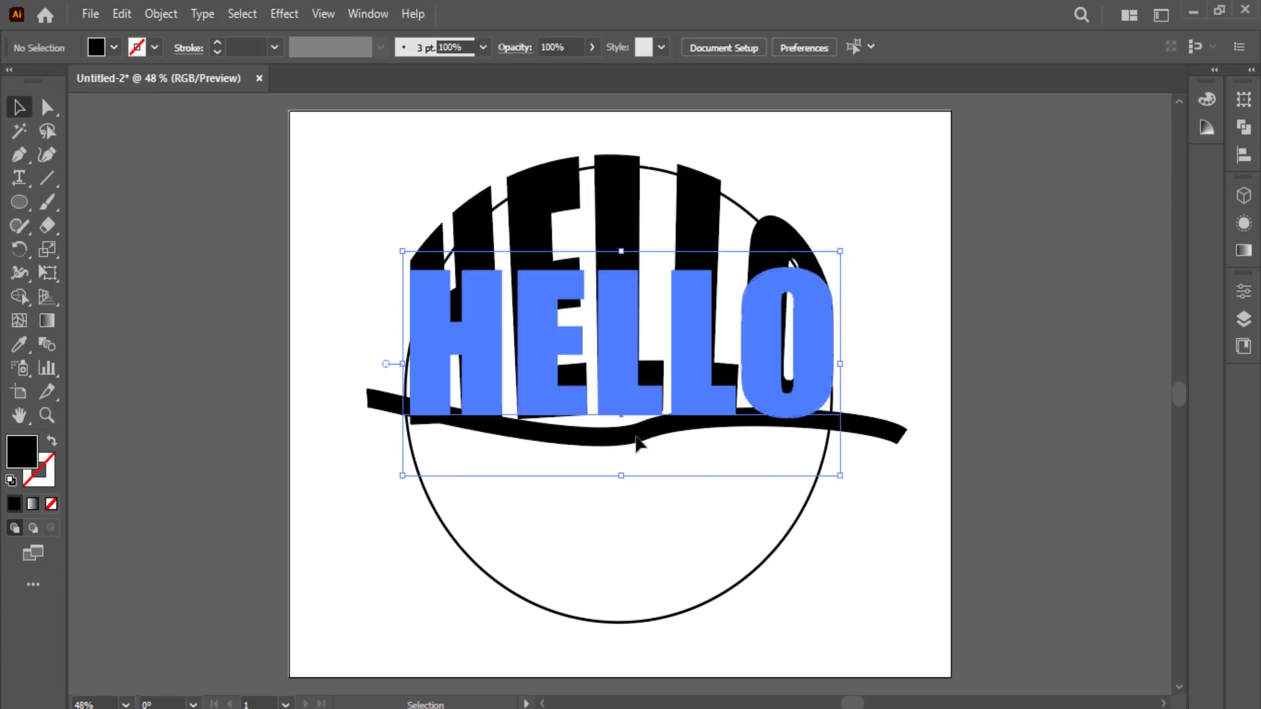
- Reshape the wavy line into a gentler curve with the Curvature tool, extending its left end
{"action": "left_click", "coordinate": [1044, 547]}
{"action": "left_click", "coordinate": [903, 438]}
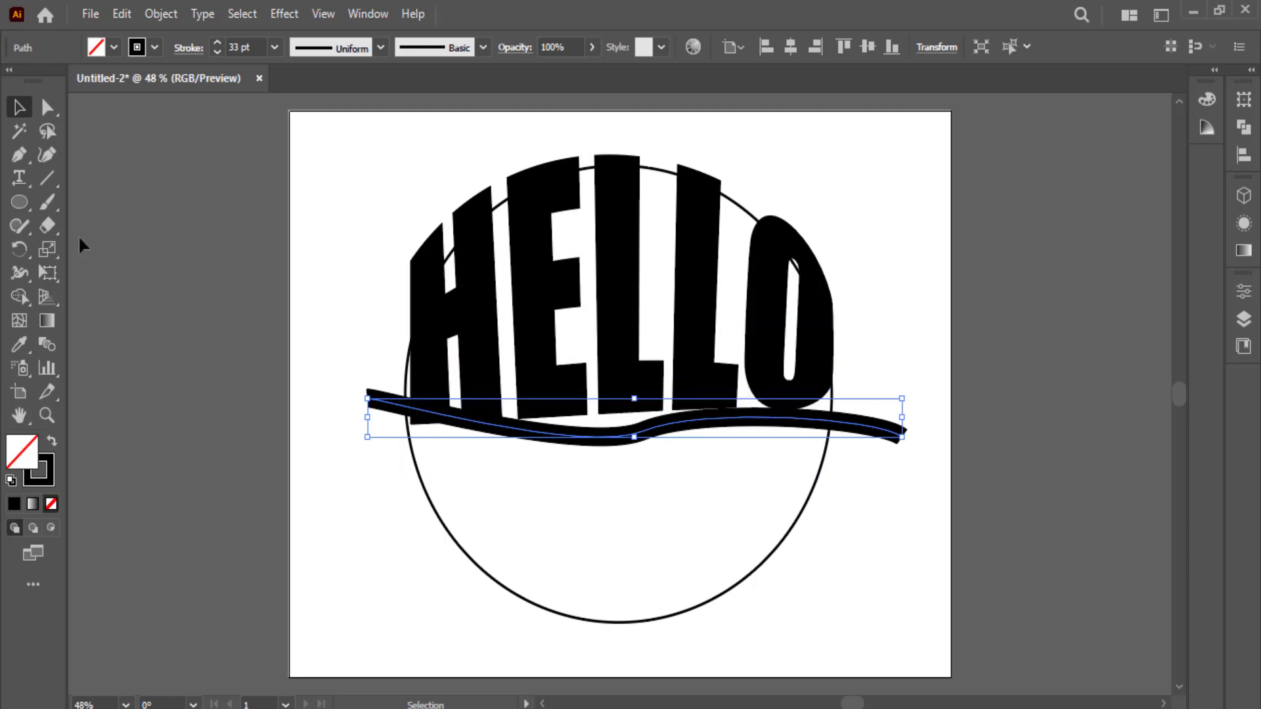
{"action": "left_click", "coordinate": [47, 154]}
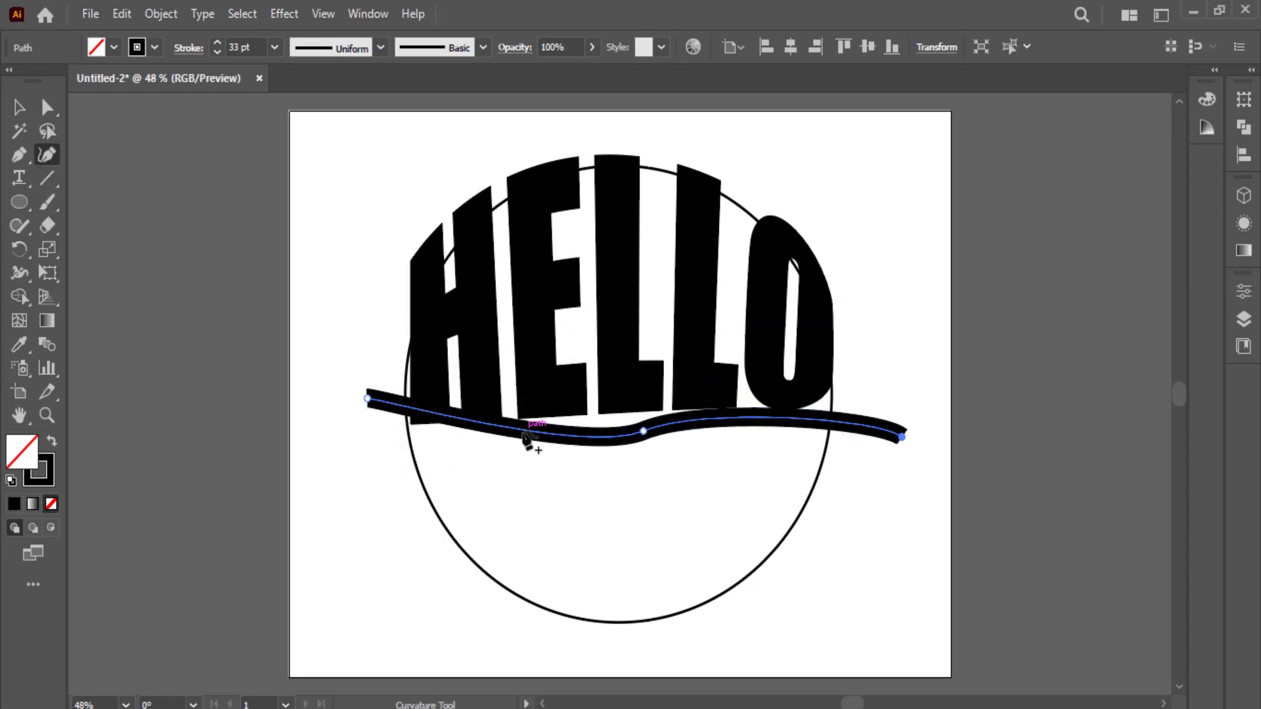
{"action": "left_click_drag", "start_coordinate": [522, 434], "coordinate": [524, 407]}
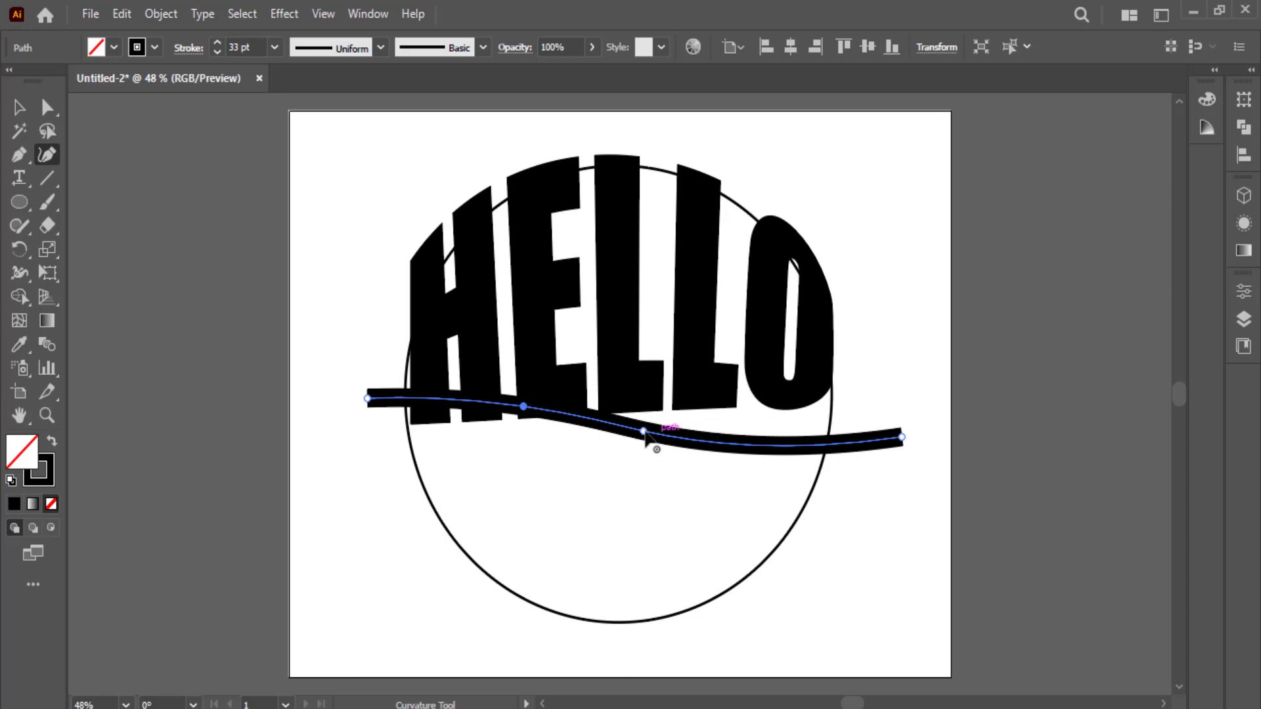
{"action": "left_click_drag", "start_coordinate": [643, 432], "coordinate": [781, 411]}
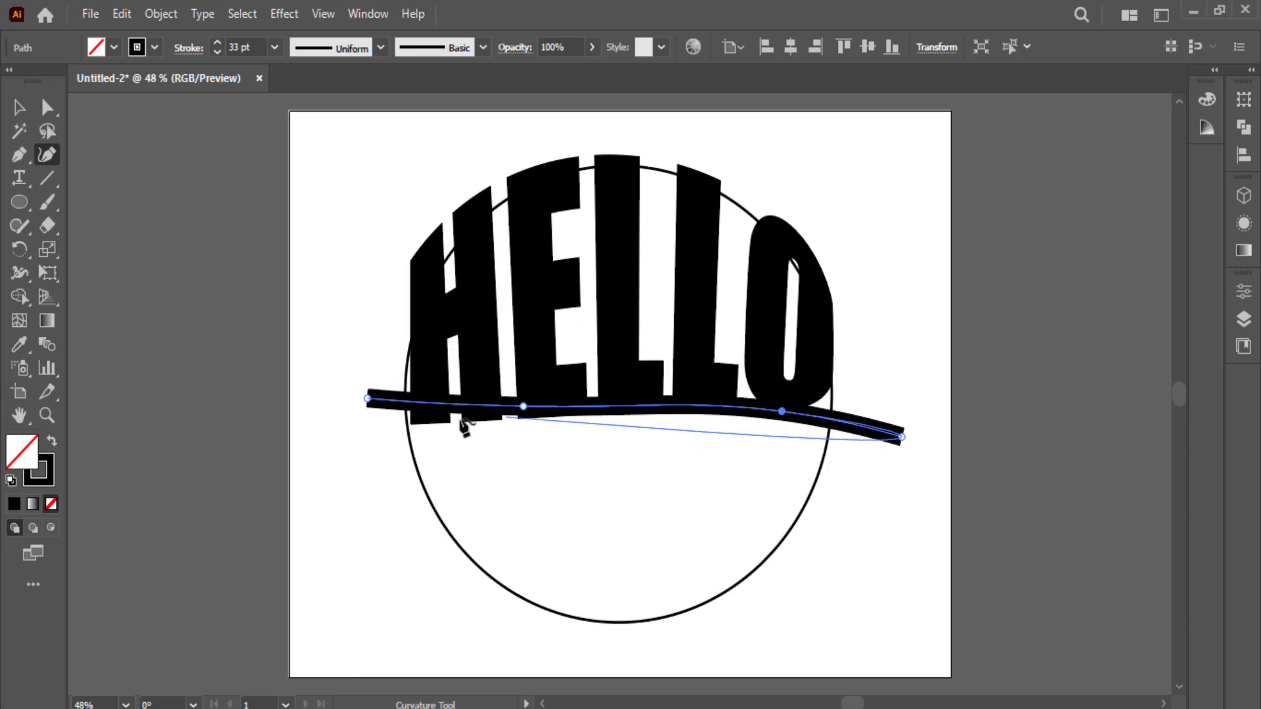
{"action": "left_click_drag", "start_coordinate": [523, 407], "coordinate": [514, 422]}
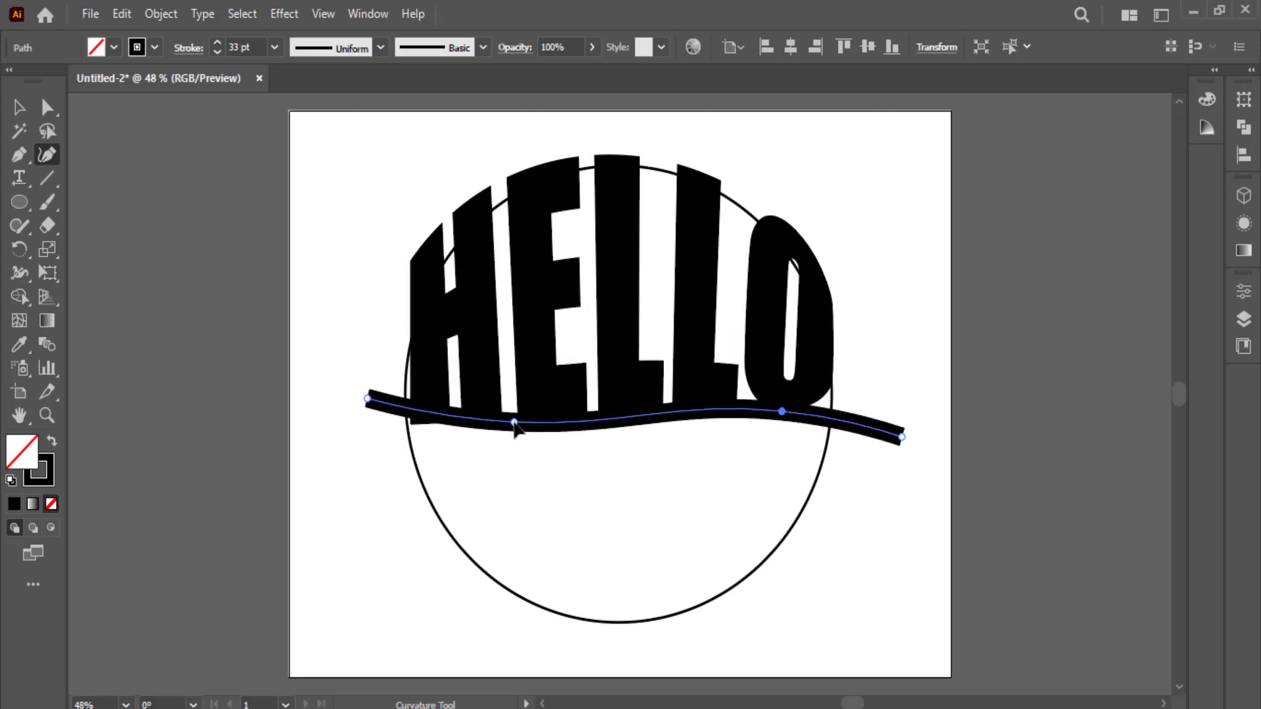
{"action": "mouse_move", "coordinate": [368, 399]}
{"action": "left_mouse_down"}
{"action": "mouse_move", "coordinate": [370, 419]}
{"action": "mouse_move", "coordinate": [354, 410]}
{"action": "left_mouse_up"}
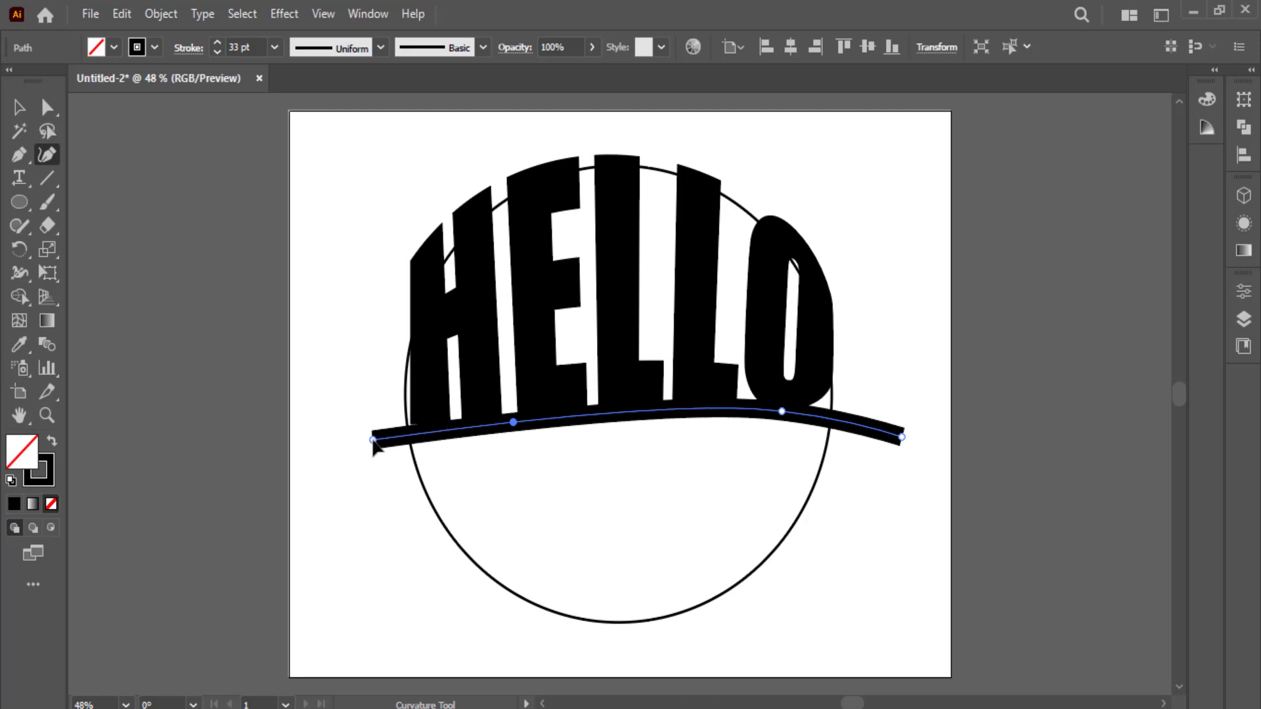
{"action": "left_click", "coordinate": [354, 409]}
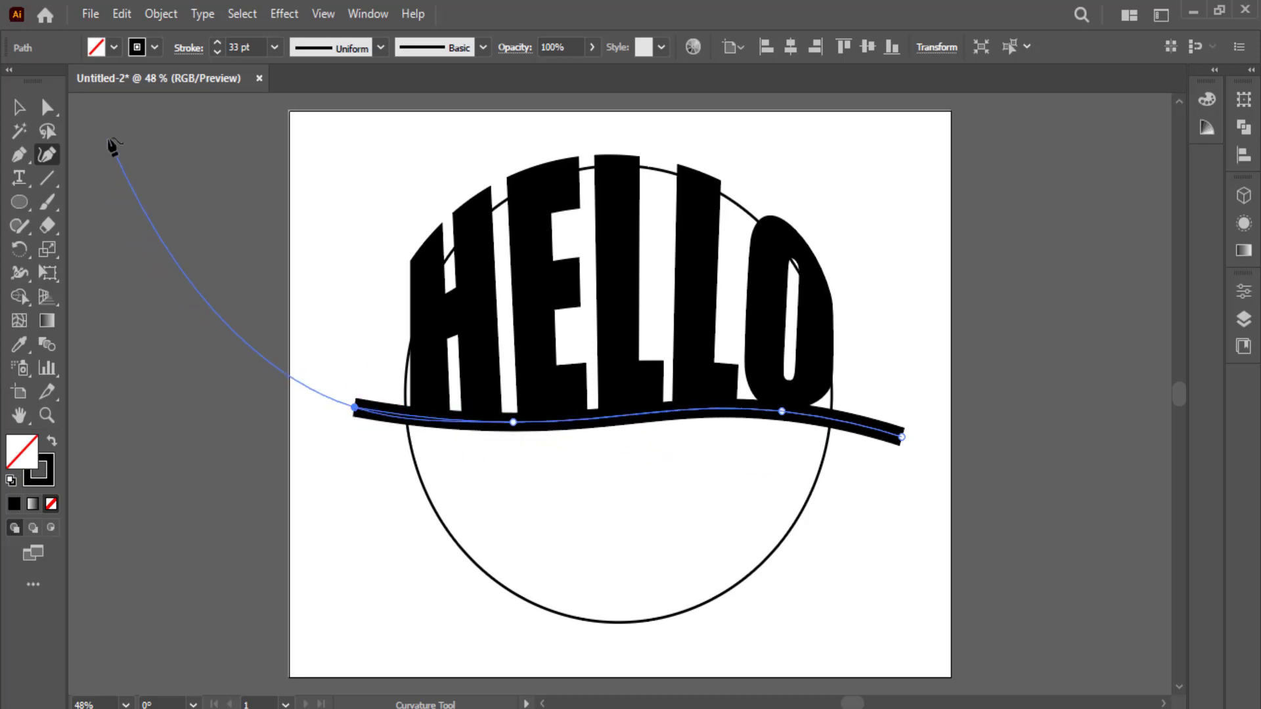
{"action": "left_click", "coordinate": [19, 107]}
- Shorten HELLO slightly from its top edge
{"action": "left_click", "coordinate": [118, 141]}
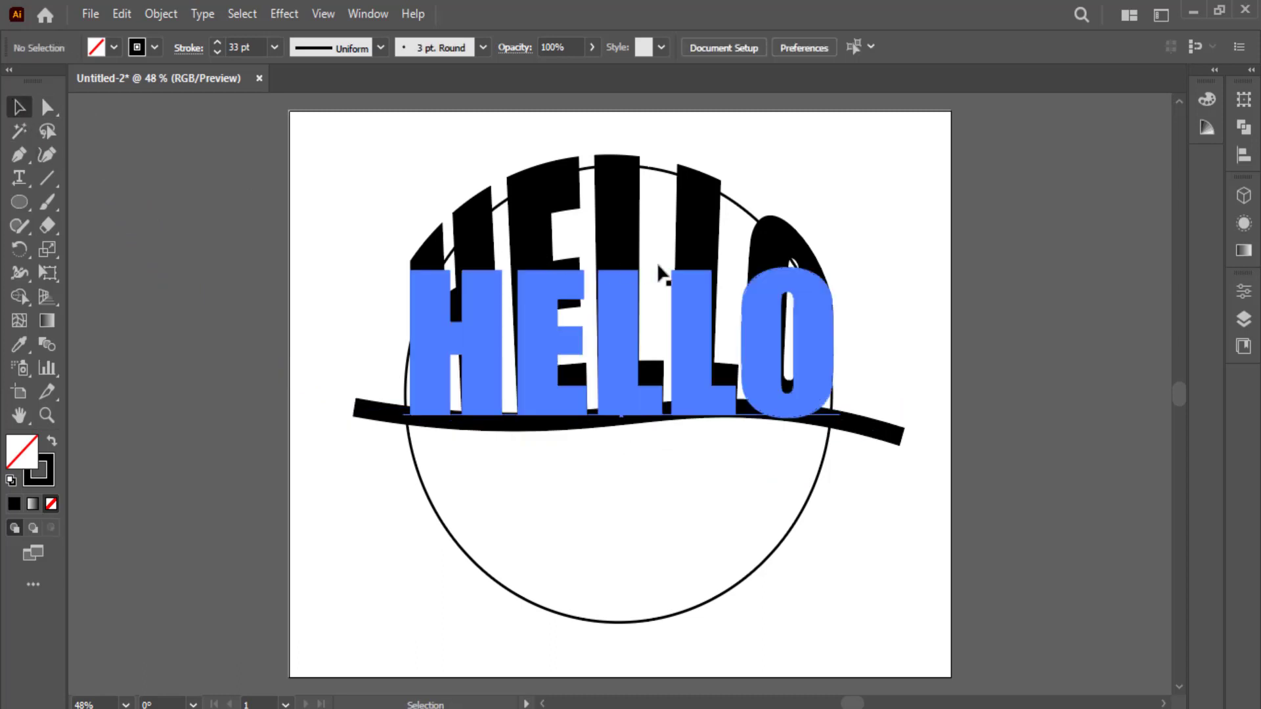
{"action": "left_click", "coordinate": [634, 263]}
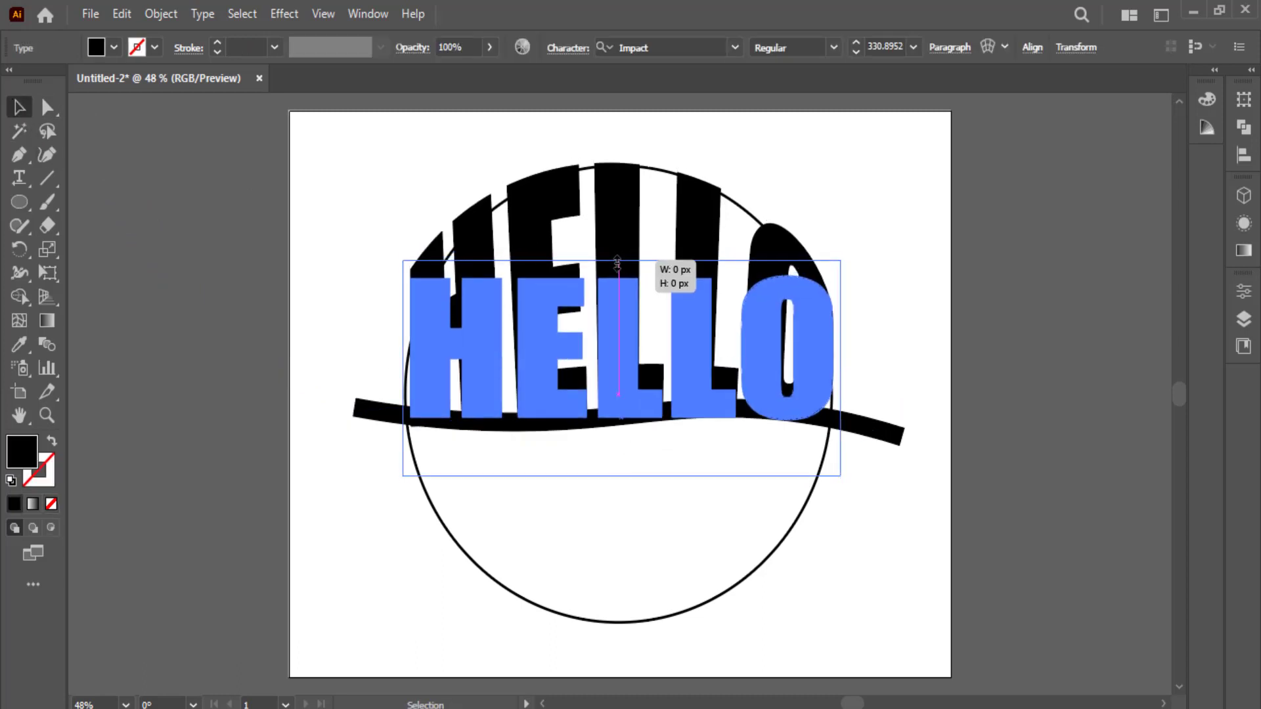
{"action": "left_click_drag", "start_coordinate": [620, 251], "coordinate": [621, 260]}
{"action": "left_click", "coordinate": [841, 162]}
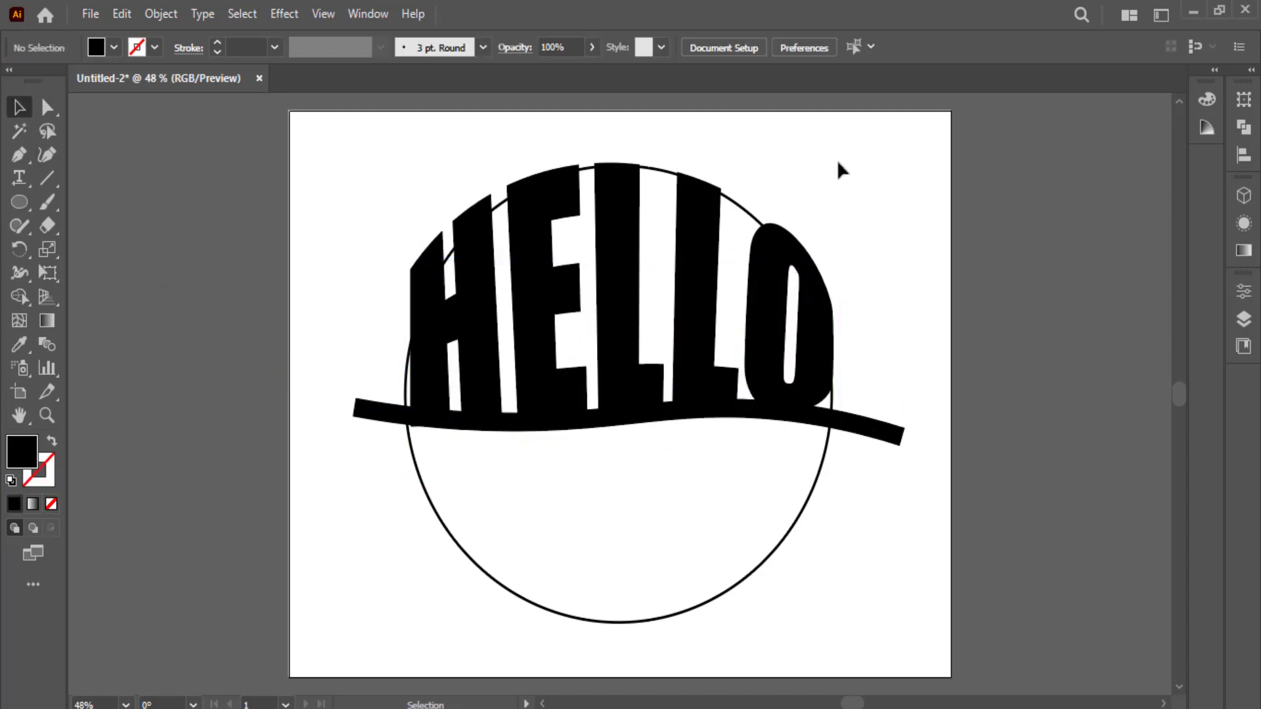
- Type the word CREATIVE below HELLO
{"action": "left_click", "coordinate": [10, 185]}
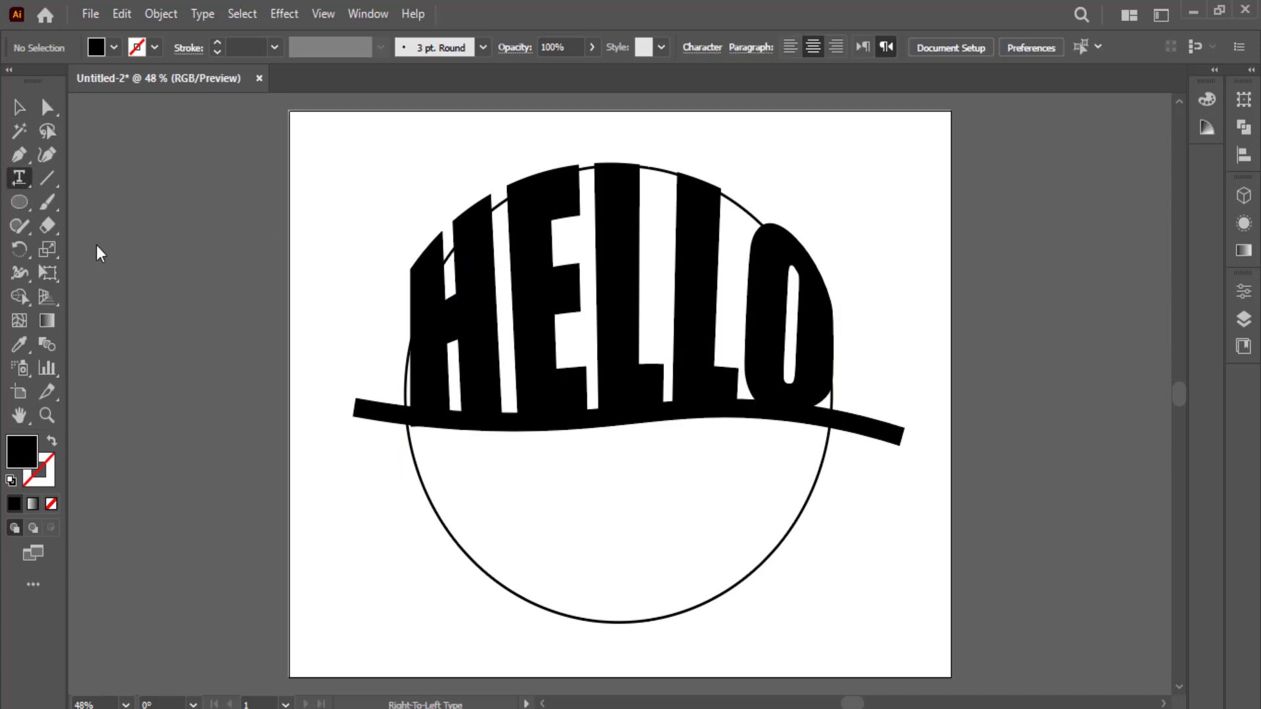
{"action": "left_click", "coordinate": [422, 533]}
{"action": "type", "text": "CR"}
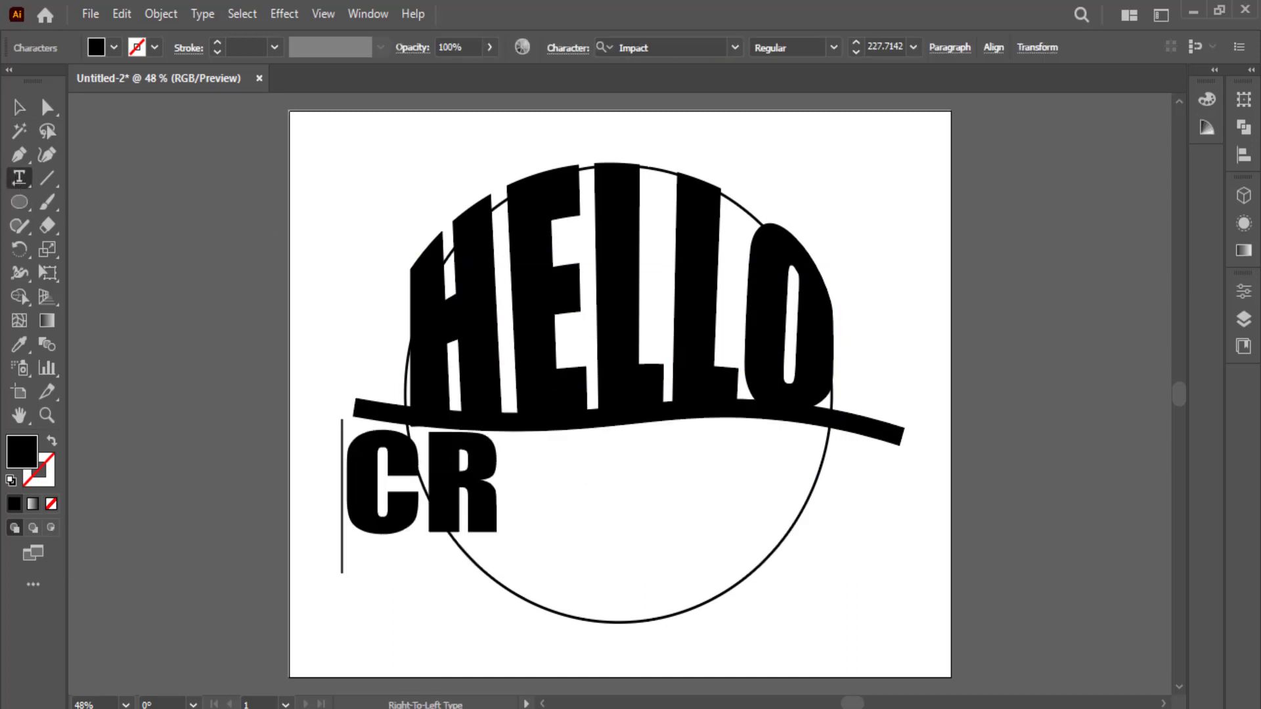
{"action": "type", "text": "EATIV"}
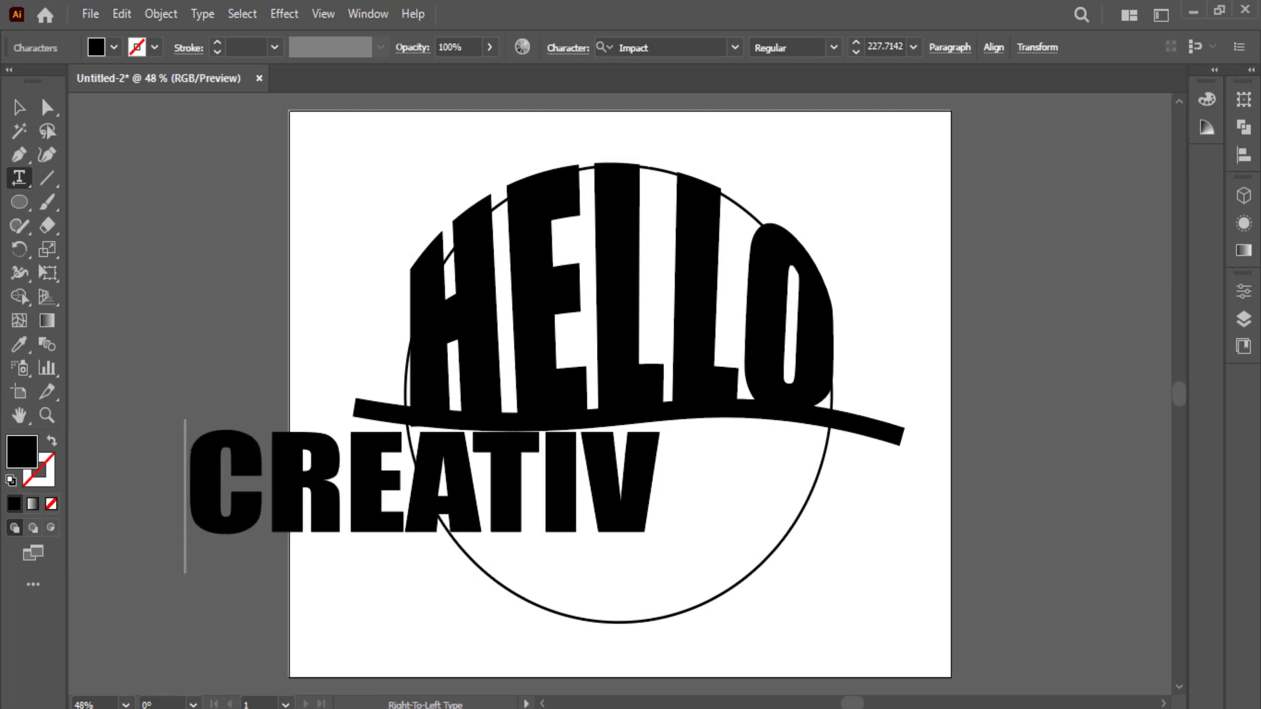
{"action": "type", "text": "E"}
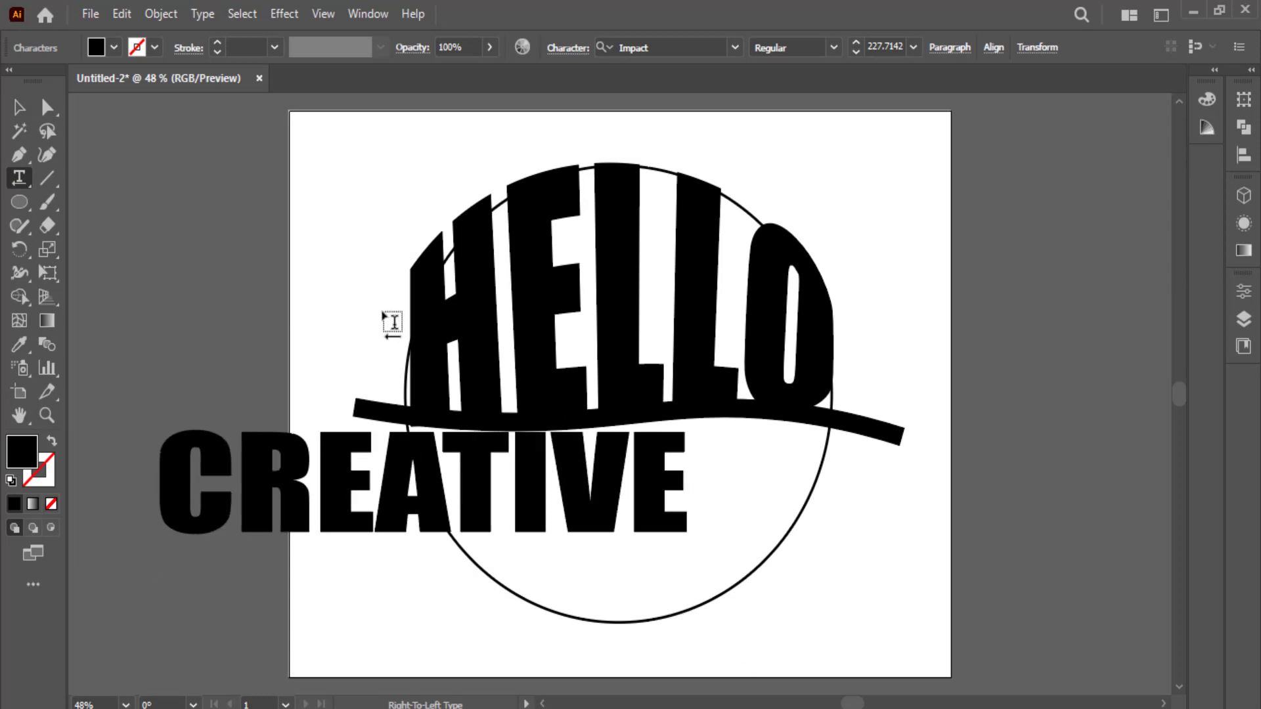
{"action": "left_click", "coordinate": [24, 113]}
- Resize CREATIVE and centre it just under the wavy line inside the circle
{"action": "left_click_drag", "start_coordinate": [428, 495], "coordinate": [611, 554]}
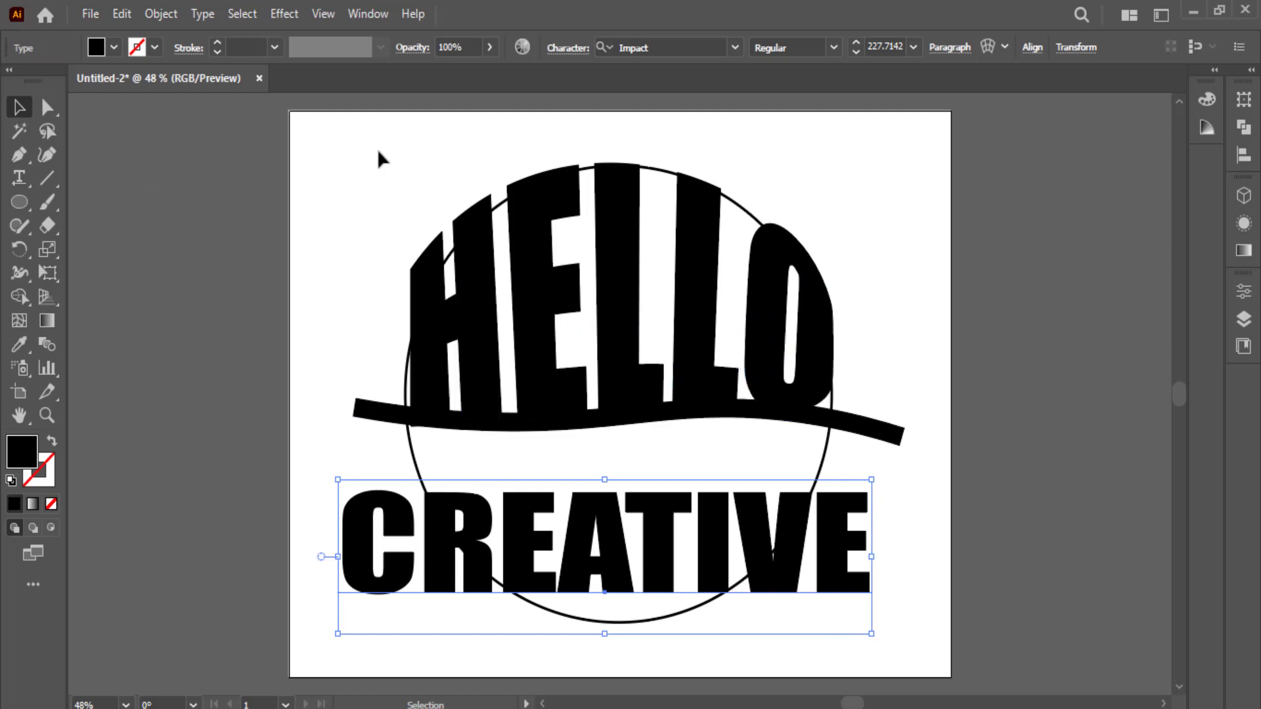
{"action": "left_click_drag", "start_coordinate": [872, 634], "coordinate": [824, 578]}
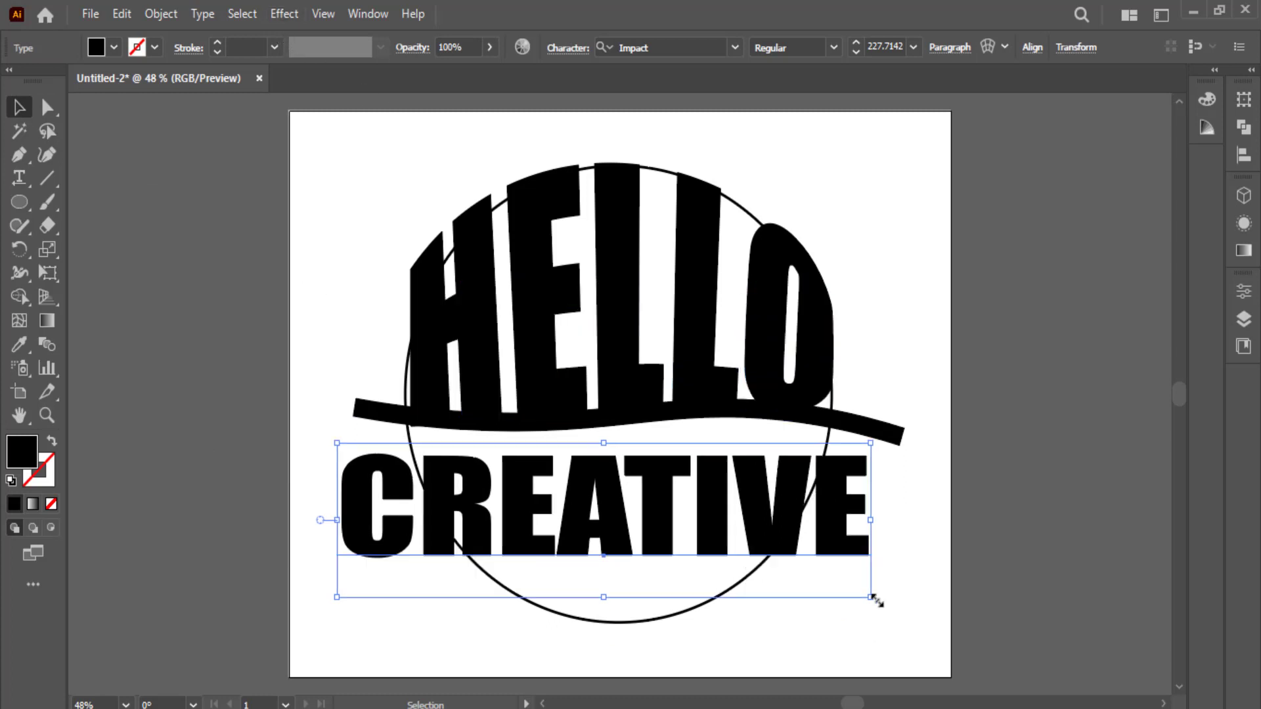
{"action": "mouse_move", "coordinate": [634, 530]}
{"action": "left_mouse_down"}
{"action": "mouse_move", "coordinate": [651, 535]}
{"action": "mouse_move", "coordinate": [675, 509]}
{"action": "left_mouse_up"}
{"action": "left_click_drag", "start_coordinate": [847, 493], "coordinate": [822, 493]}
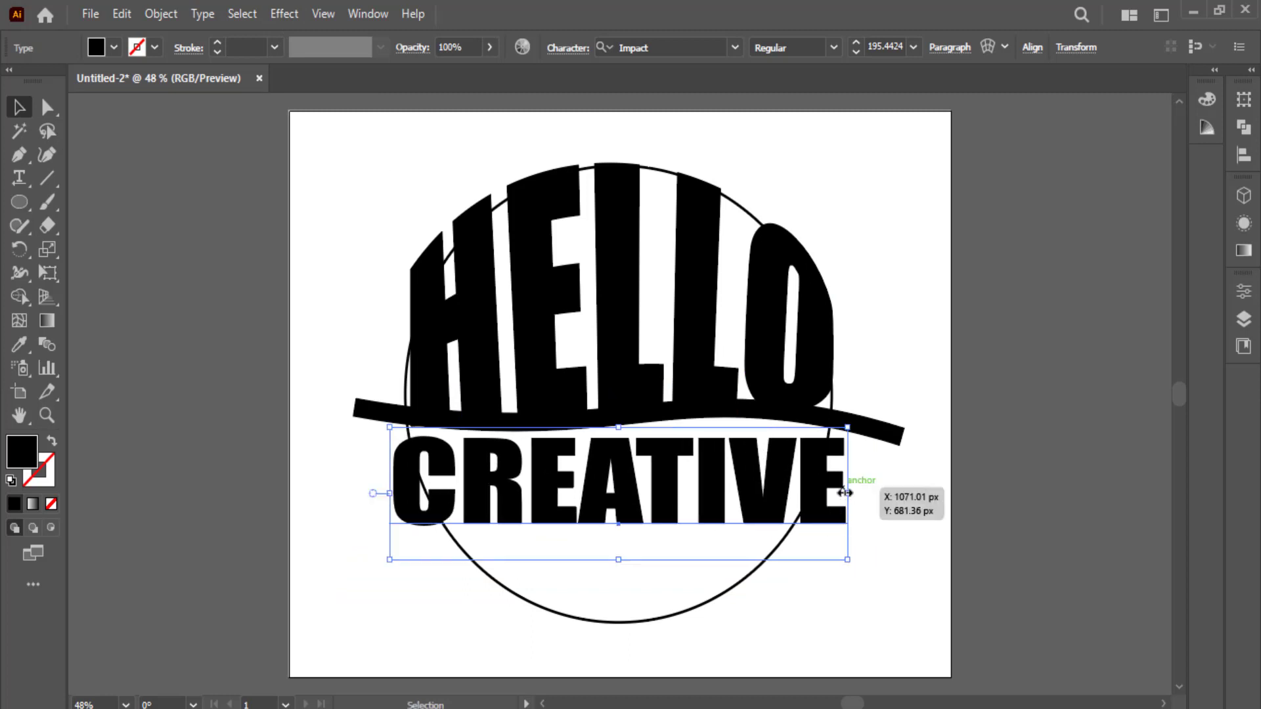
{"action": "left_click_drag", "start_coordinate": [484, 505], "coordinate": [489, 504]}
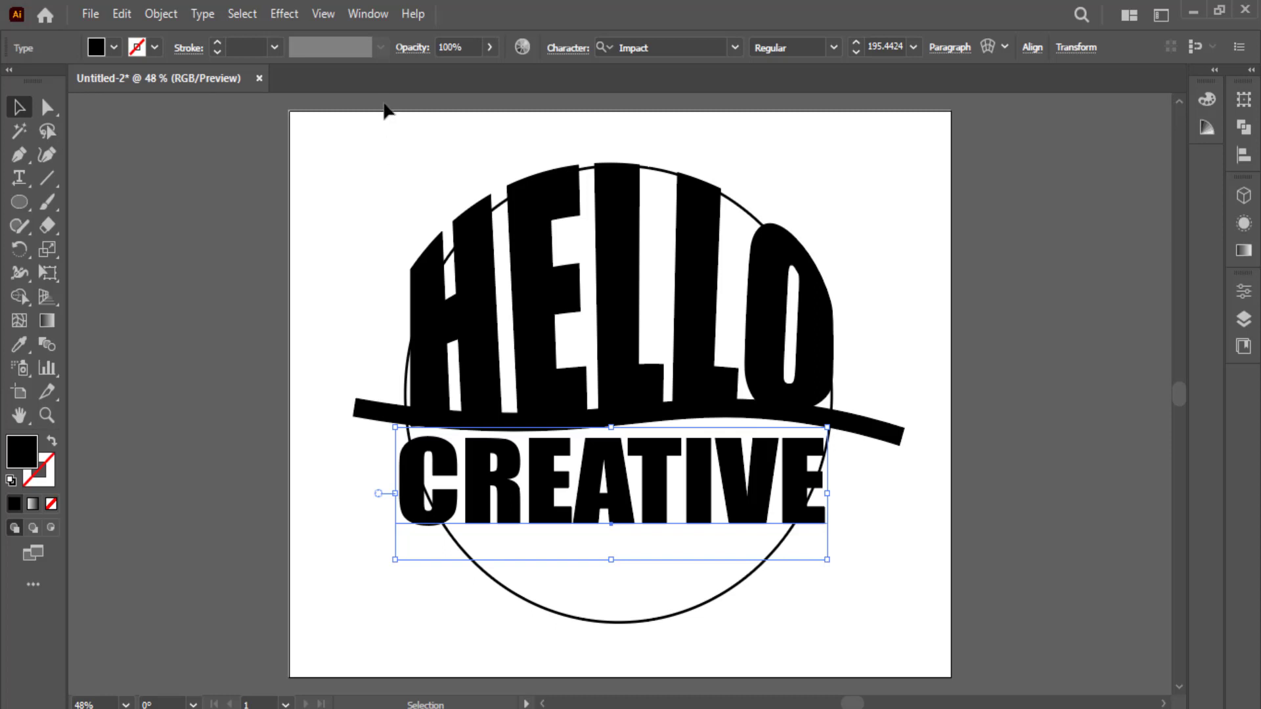
- Make the wavy line orange with a 54 pt stroke
{"action": "left_click", "coordinate": [372, 412]}
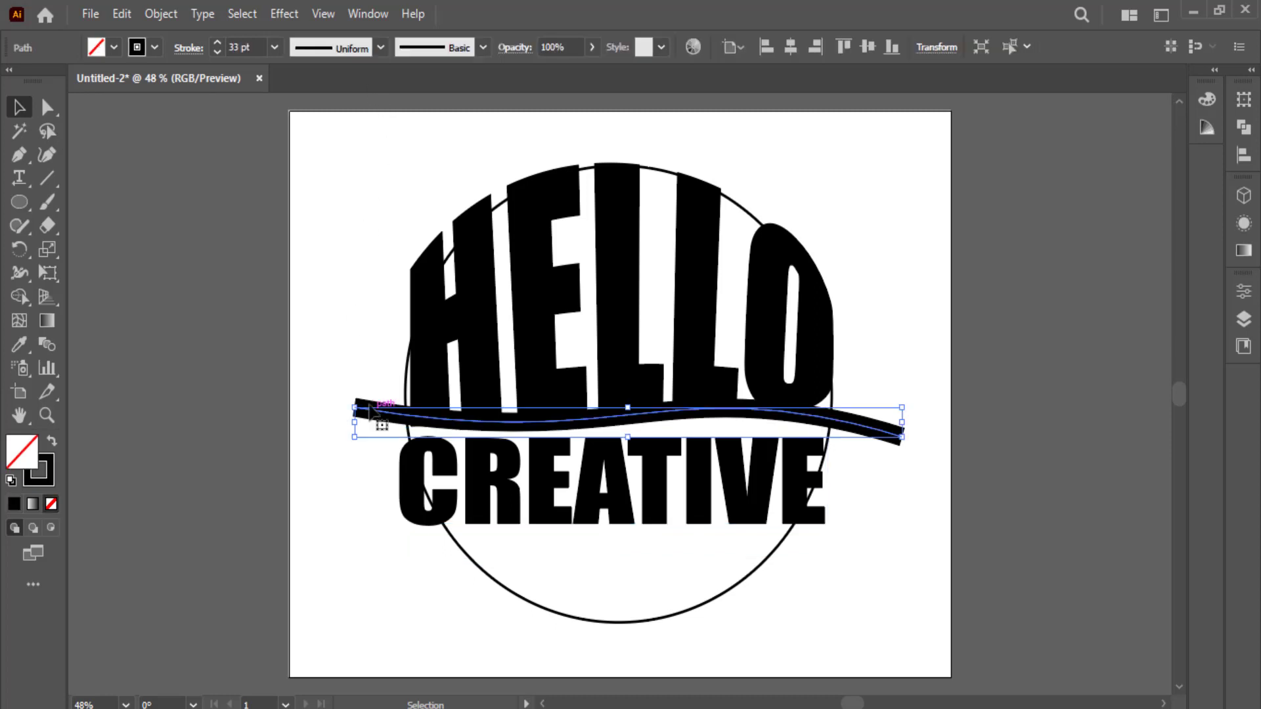
{"action": "left_click", "coordinate": [154, 47]}
{"action": "left_click", "coordinate": [180, 80]}
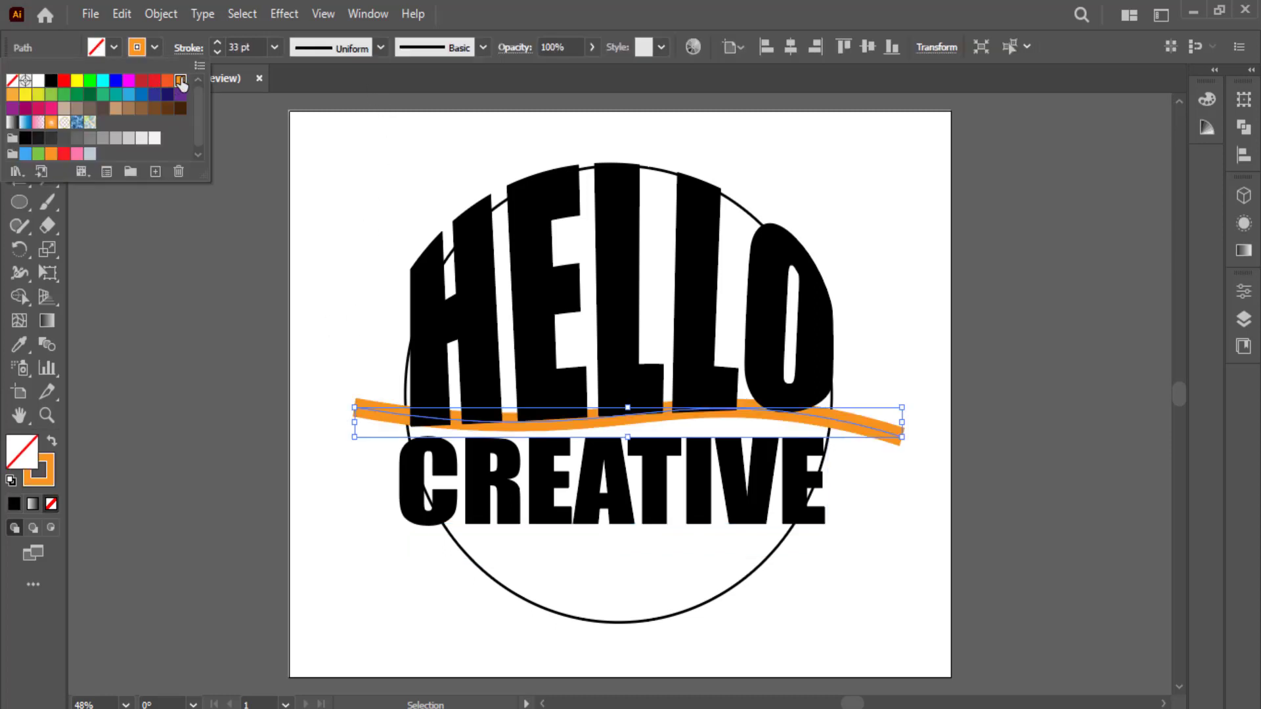
{"action": "left_click", "coordinate": [216, 42]}
{"action": "left_click", "coordinate": [215, 42]}
{"action": "left_click", "coordinate": [216, 42]}
{"action": "left_click", "coordinate": [215, 42]}
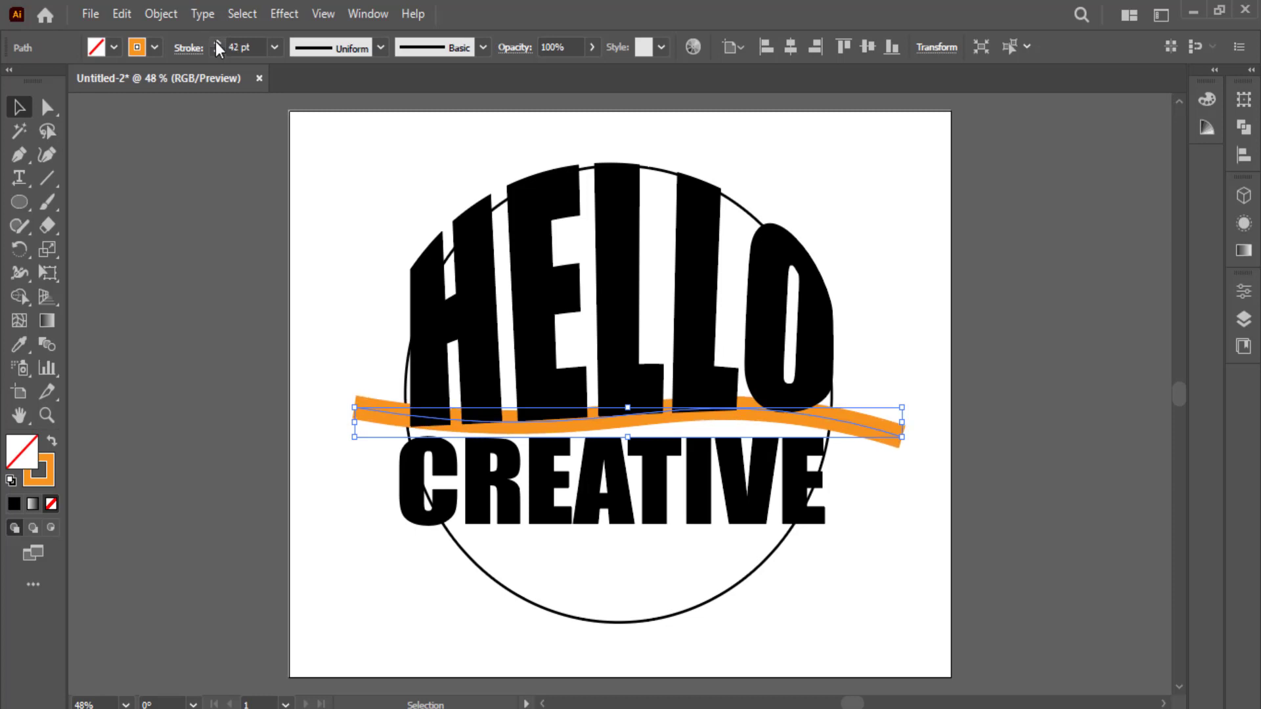
{"action": "left_click", "coordinate": [215, 42]}
{"action": "left_click", "coordinate": [216, 42]}
{"action": "left_click", "coordinate": [216, 42]}
{"action": "left_click", "coordinate": [215, 42]}
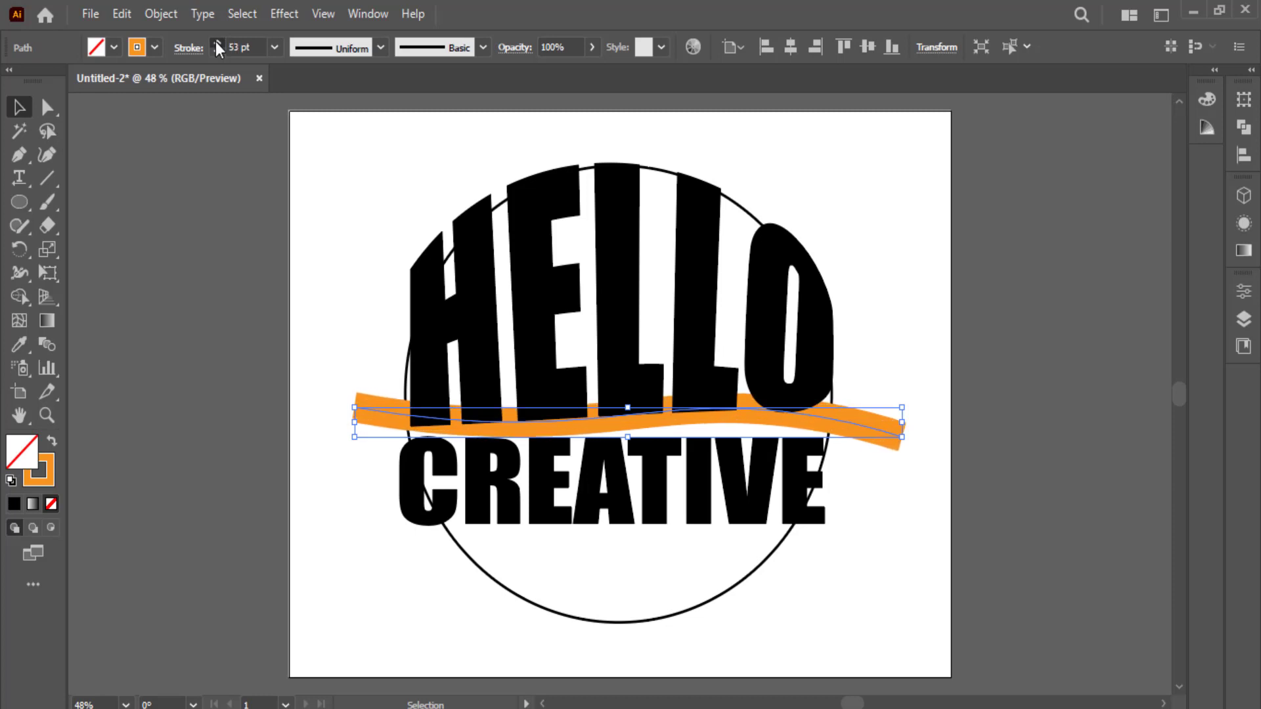
{"action": "left_click", "coordinate": [250, 265]}
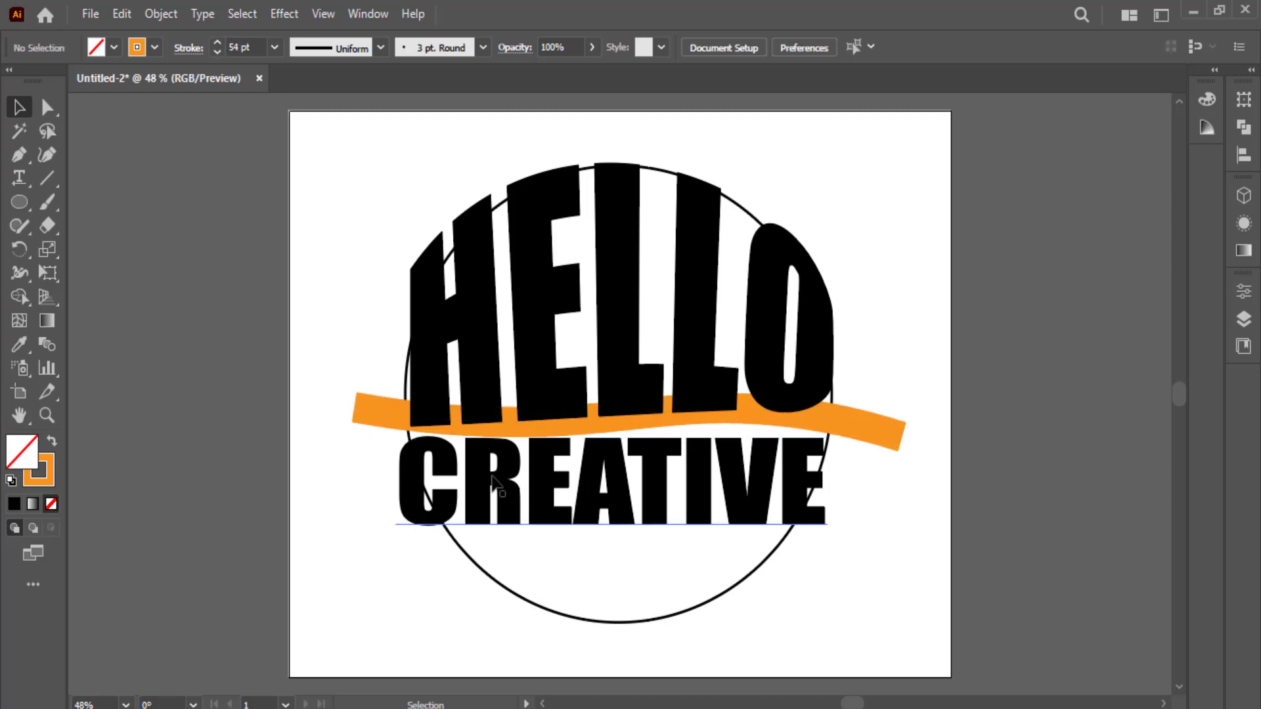
{"action": "left_click", "coordinate": [519, 499]}
- Warp CREATIVE with an Arc Lower style at 54% bend and -13% horizontal distortion
{"action": "left_click", "coordinate": [285, 13]}
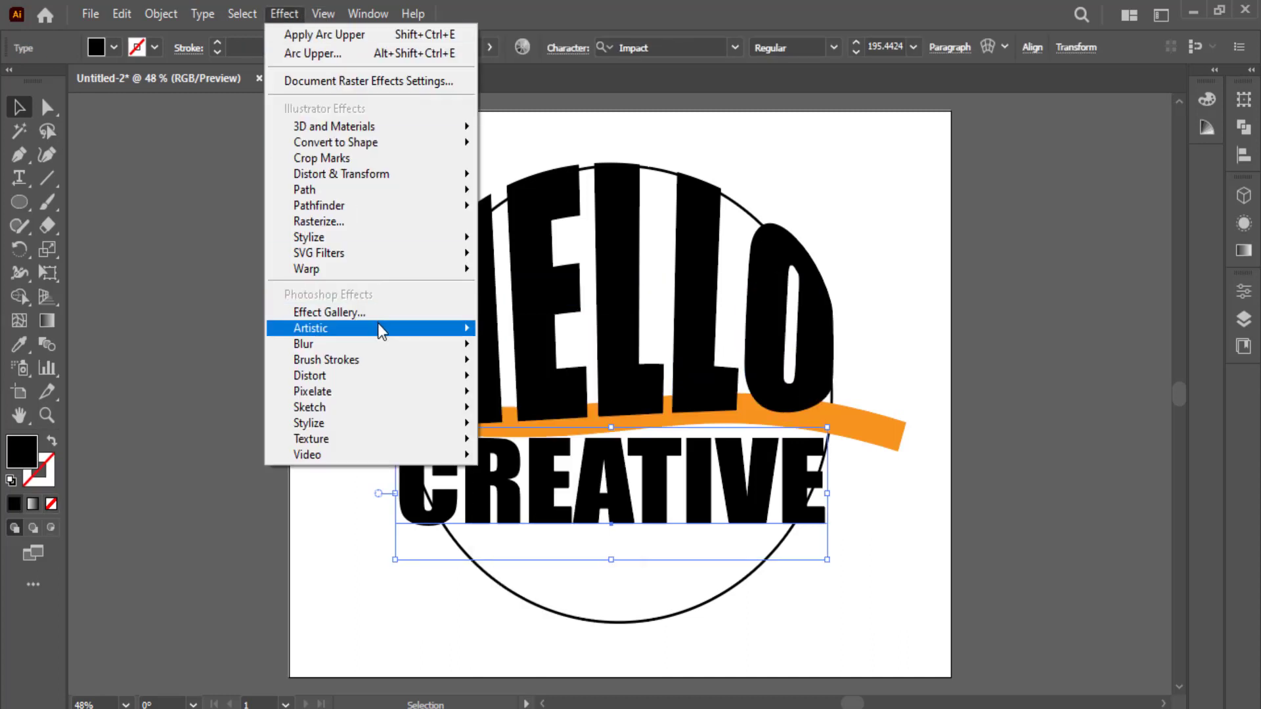
{"action": "mouse_move", "coordinate": [306, 269]}
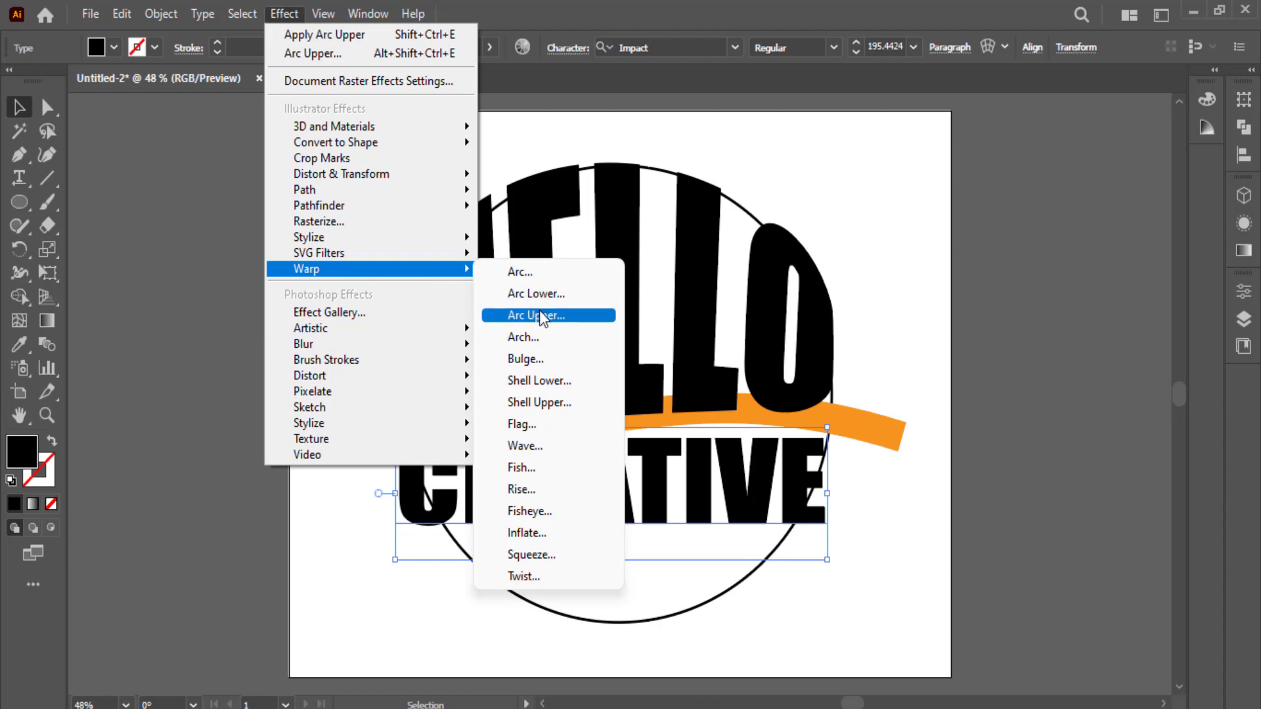
{"action": "left_click", "coordinate": [537, 314]}
{"action": "left_click", "coordinate": [992, 256]}
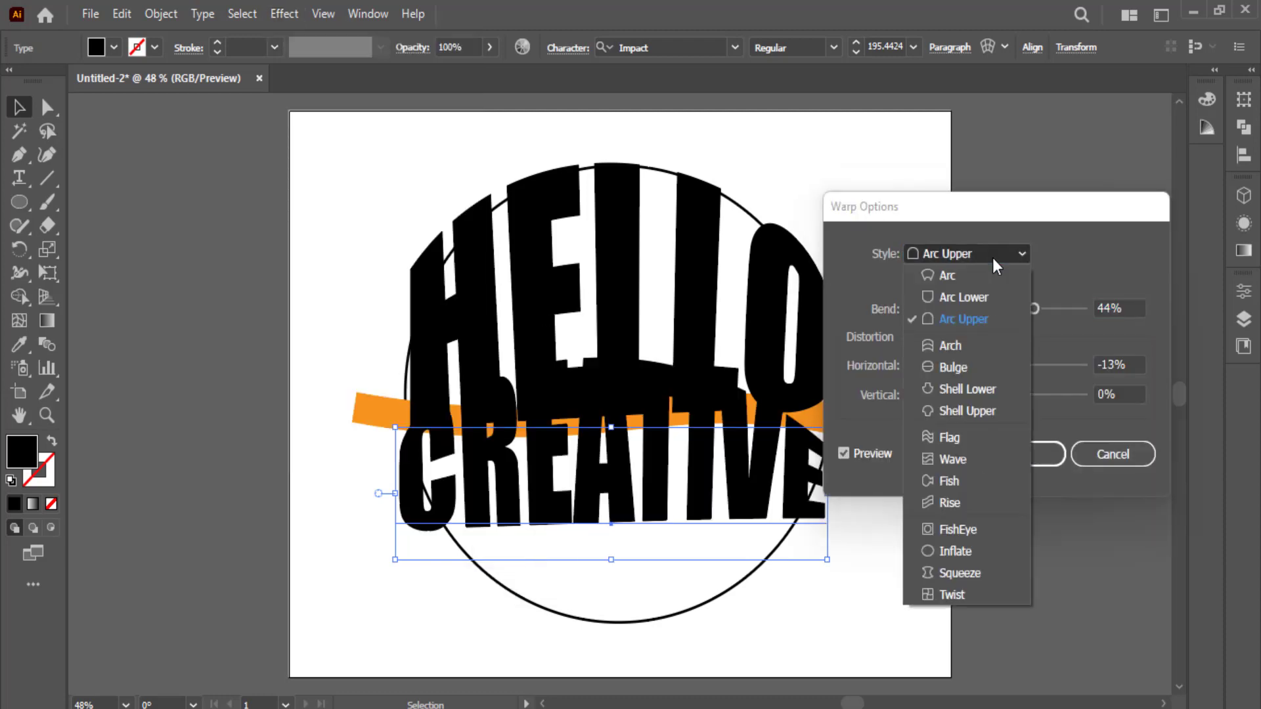
{"action": "left_click", "coordinate": [958, 298]}
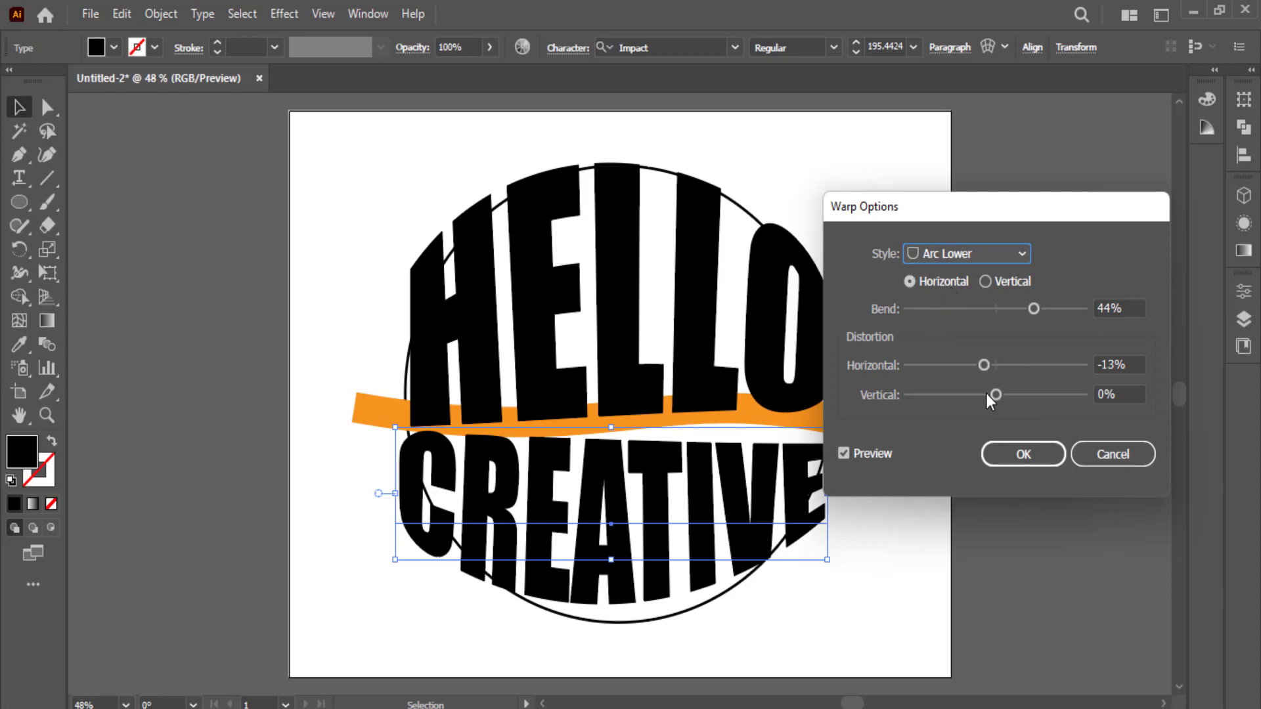
{"action": "left_click_drag", "start_coordinate": [1033, 309], "coordinate": [1047, 317]}
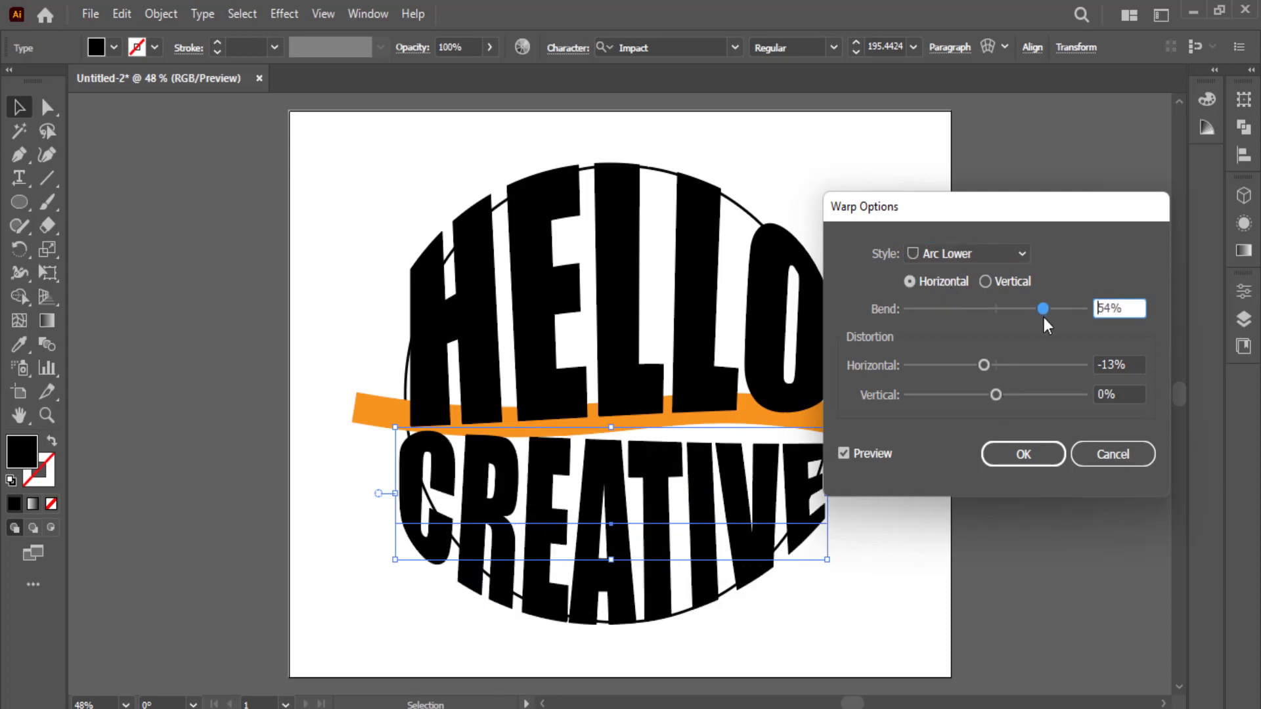
{"action": "left_click", "coordinate": [1028, 453]}
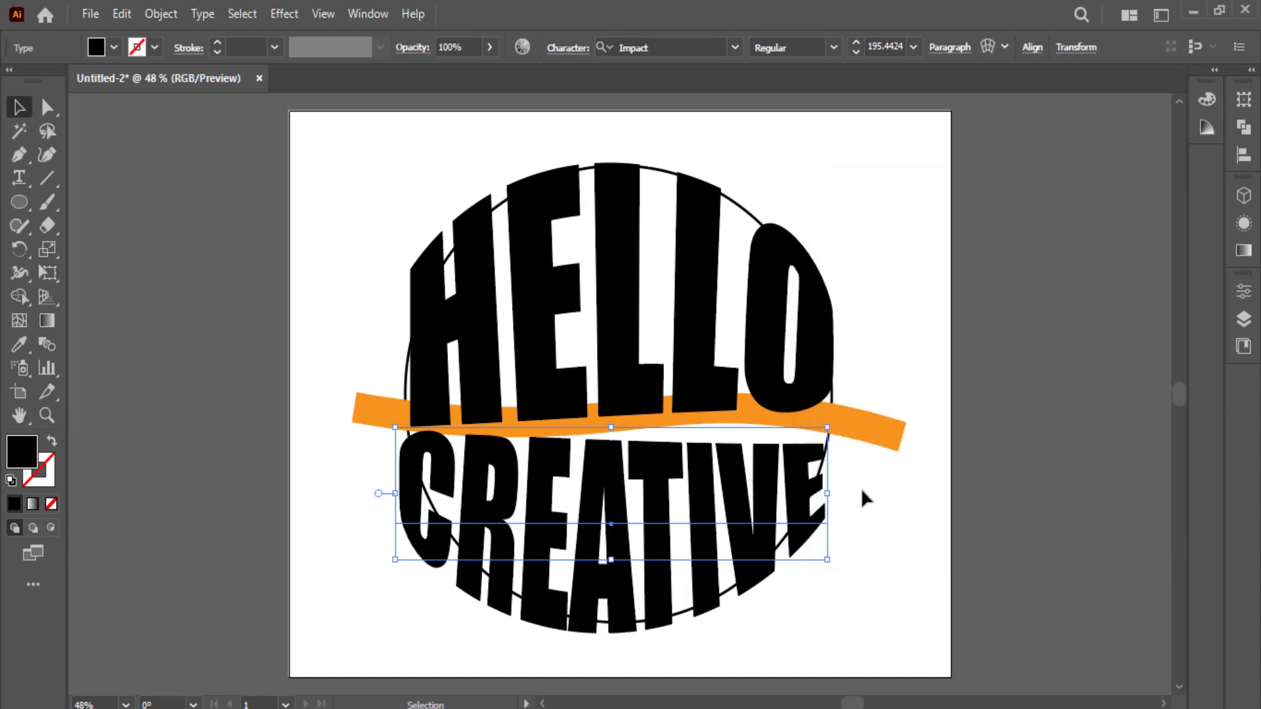
- Expand CREATIVE's appearance, then narrow it and make it slightly taller
{"action": "left_click", "coordinate": [161, 13]}
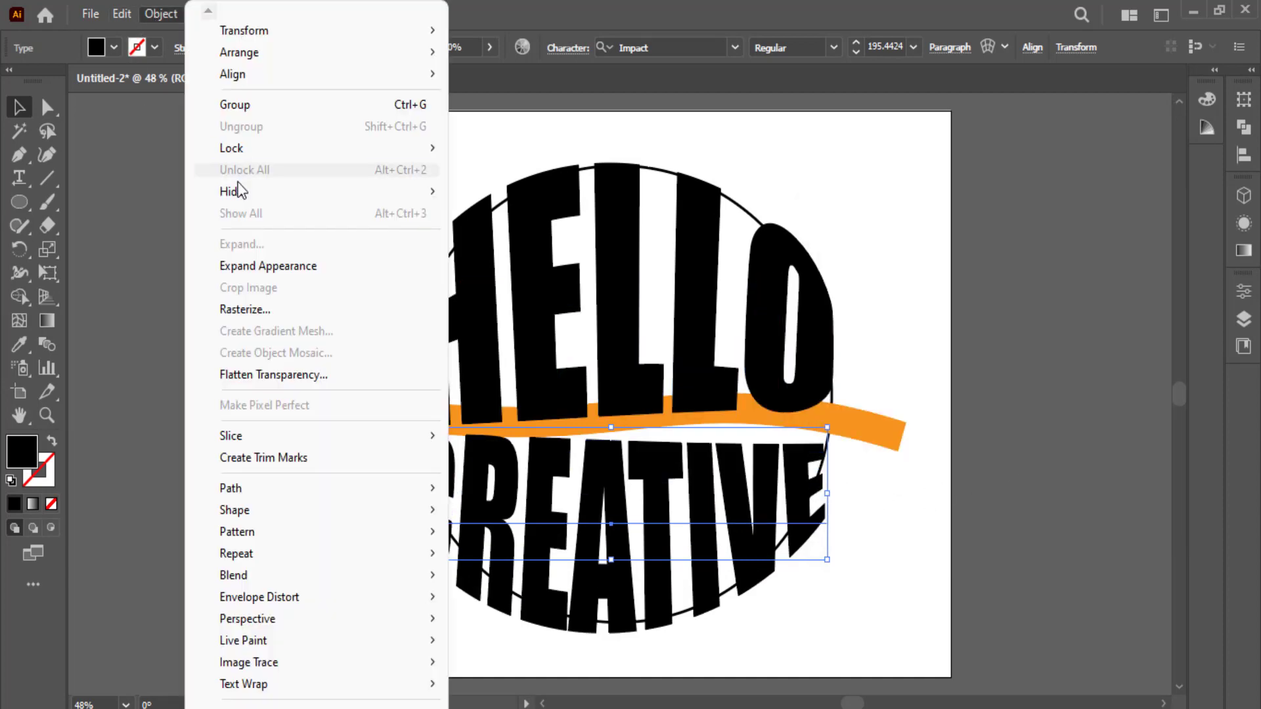
{"action": "left_click", "coordinate": [256, 266]}
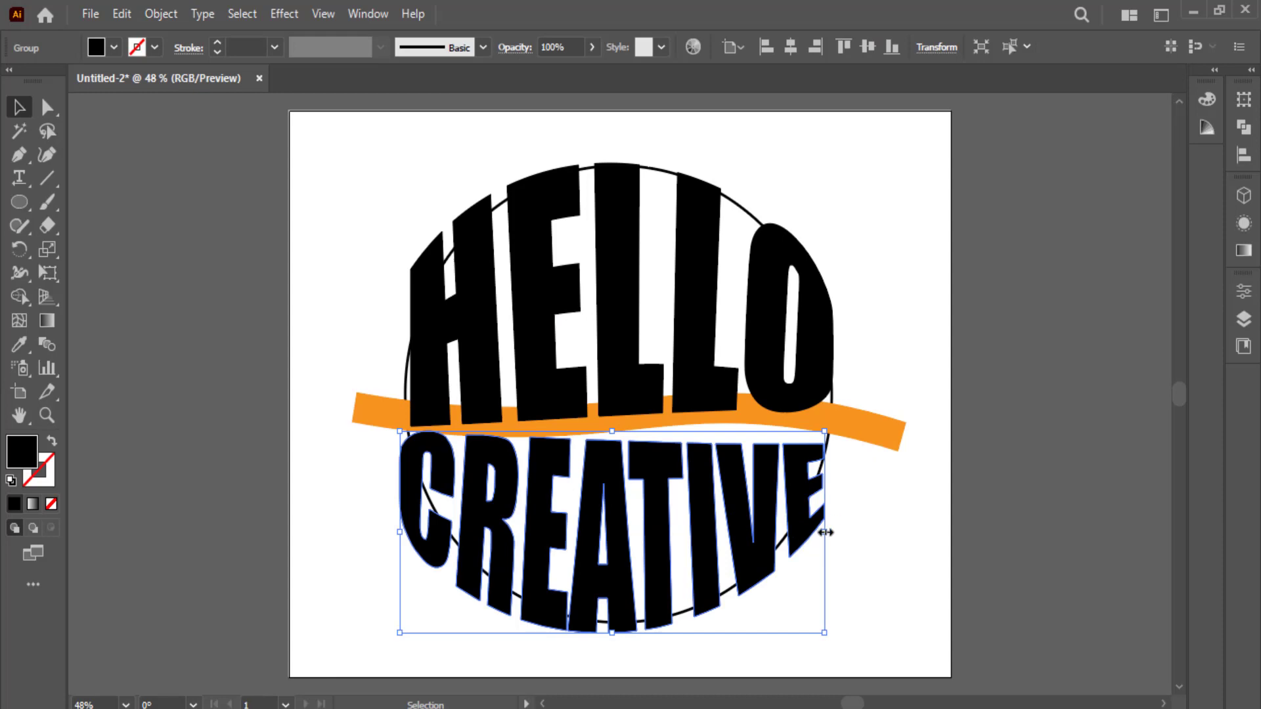
{"action": "left_click_drag", "start_coordinate": [825, 532], "coordinate": [810, 532]}
{"action": "left_click_drag", "start_coordinate": [400, 532], "coordinate": [420, 534]}
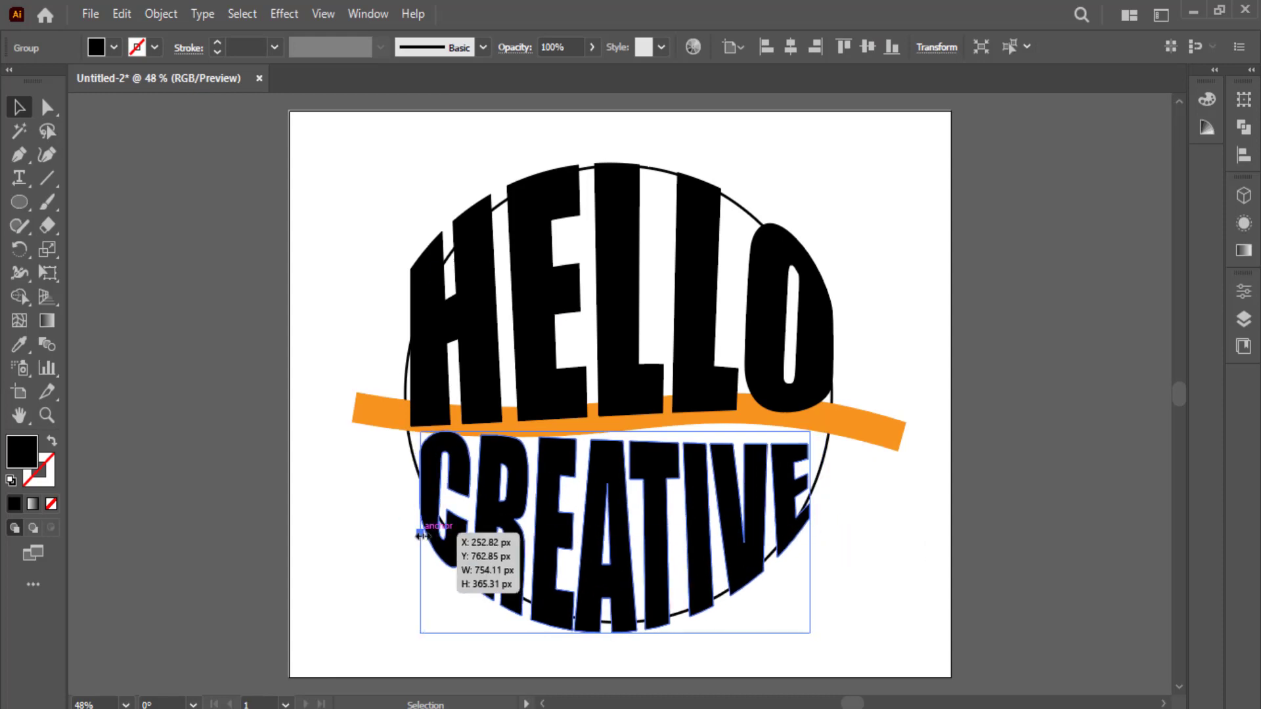
{"action": "left_click_drag", "start_coordinate": [615, 432], "coordinate": [615, 424]}
- Stretch CREATIVE to fill the circle's lower half and nudge it up
{"action": "left_click", "coordinate": [741, 402]}
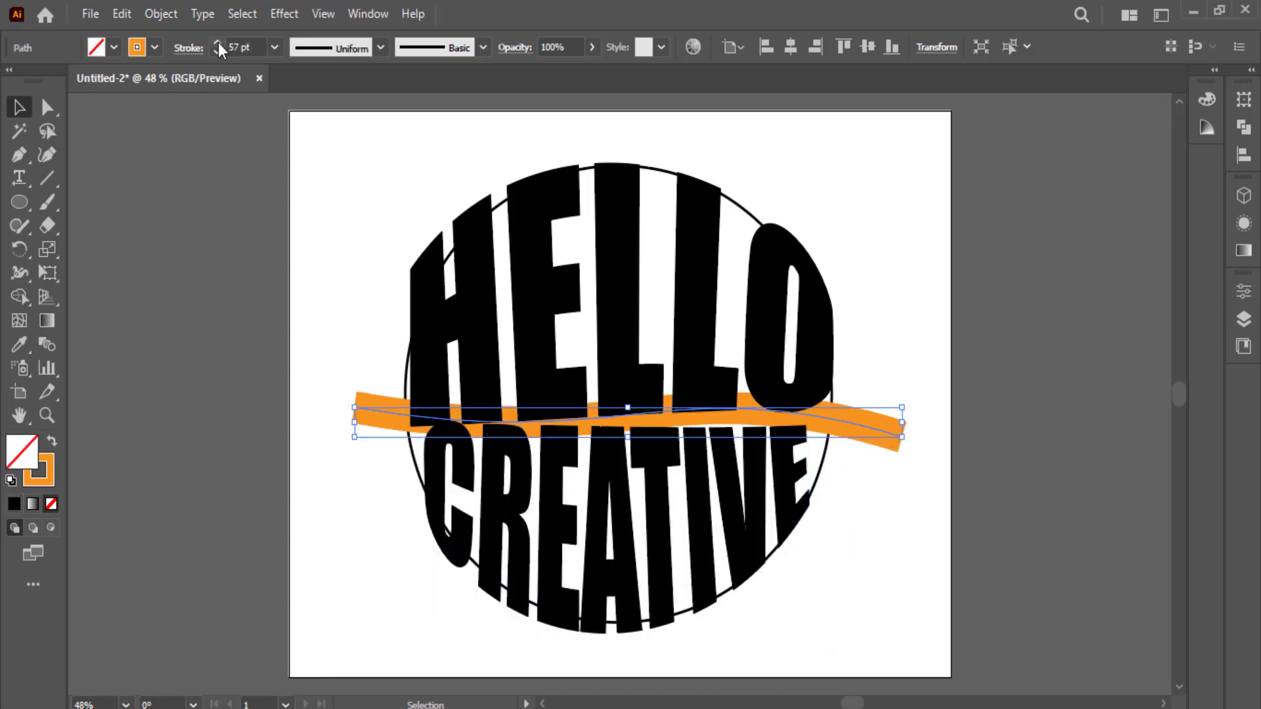
{"action": "left_click", "coordinate": [766, 521]}
{"action": "left_click_drag", "start_coordinate": [428, 524], "coordinate": [416, 523]}
{"action": "left_click_drag", "start_coordinate": [845, 523], "coordinate": [831, 523]}
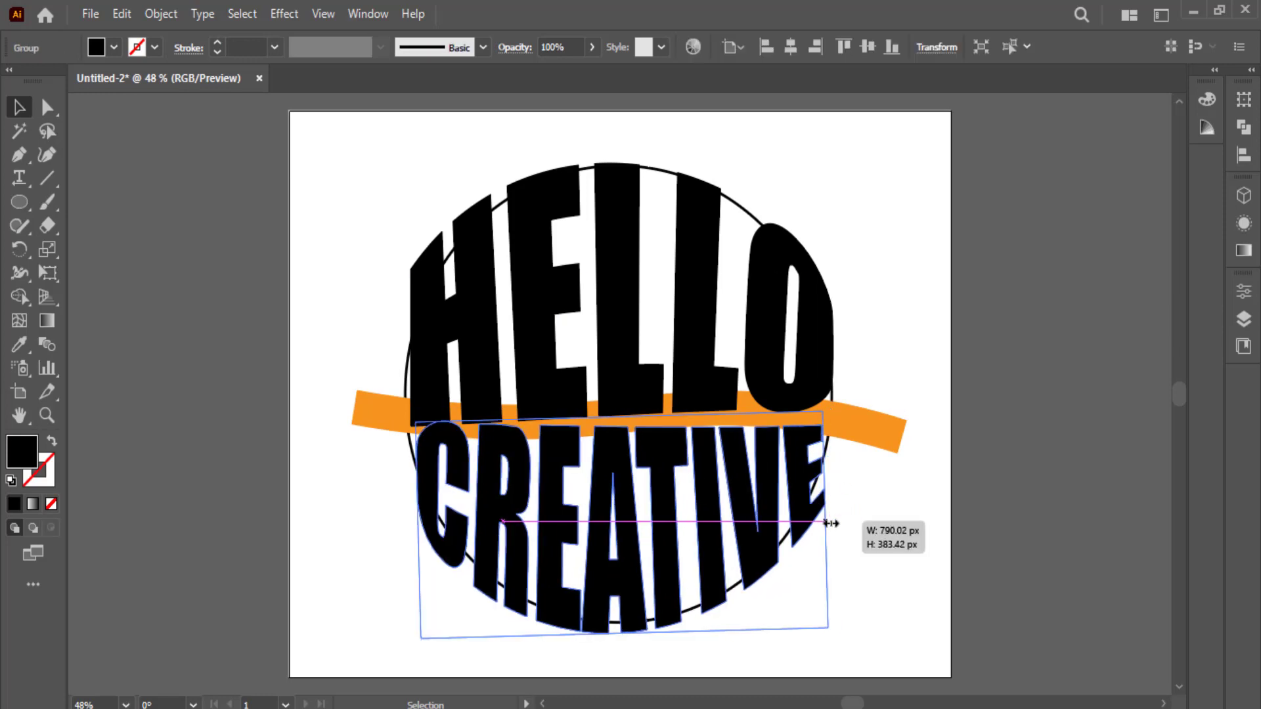
{"action": "left_click", "coordinate": [887, 506]}
{"action": "left_click", "coordinate": [813, 353]}
{"action": "left_click_drag", "start_coordinate": [606, 455], "coordinate": [597, 447]}
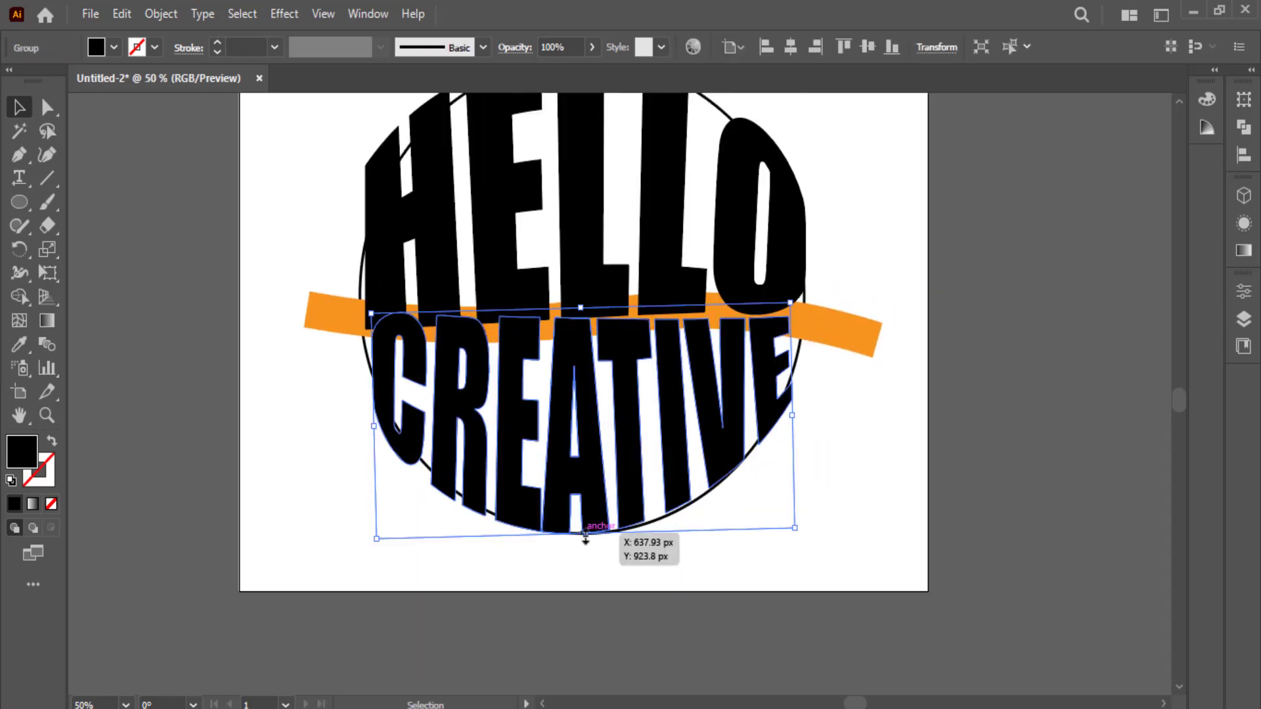
{"action": "left_click", "coordinate": [726, 555]}
- Expand HELLO into plain shapes and bring up its context menu for ungrouping
{"action": "scroll", "coordinate": [795, 535], "scroll_direction": "up", "scroll_amount": 1}
{"action": "left_click_drag", "start_coordinate": [578, 341], "coordinate": [259, 340]}
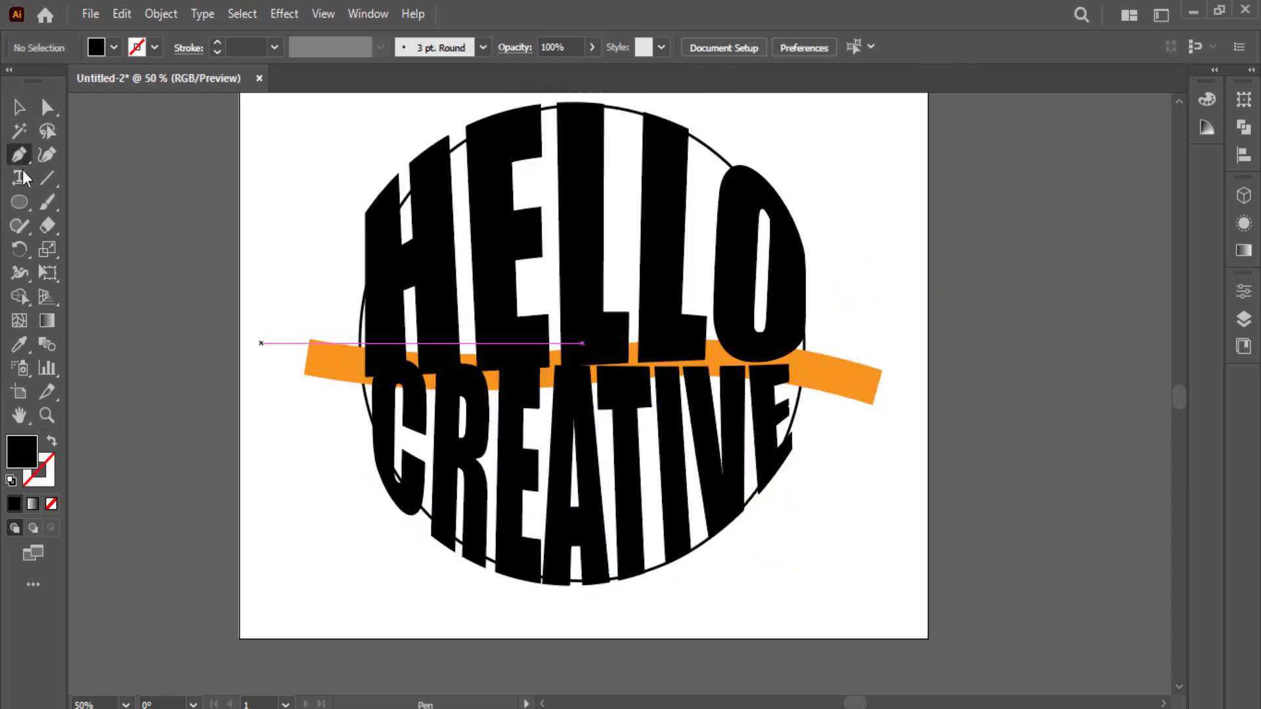
{"action": "left_click", "coordinate": [160, 13]}
{"action": "left_click", "coordinate": [249, 271]}
{"action": "right_click", "coordinate": [411, 283]}
- Ungroup the HELLO letters and draw a small black patch shape on the band
{"action": "left_click", "coordinate": [470, 452]}
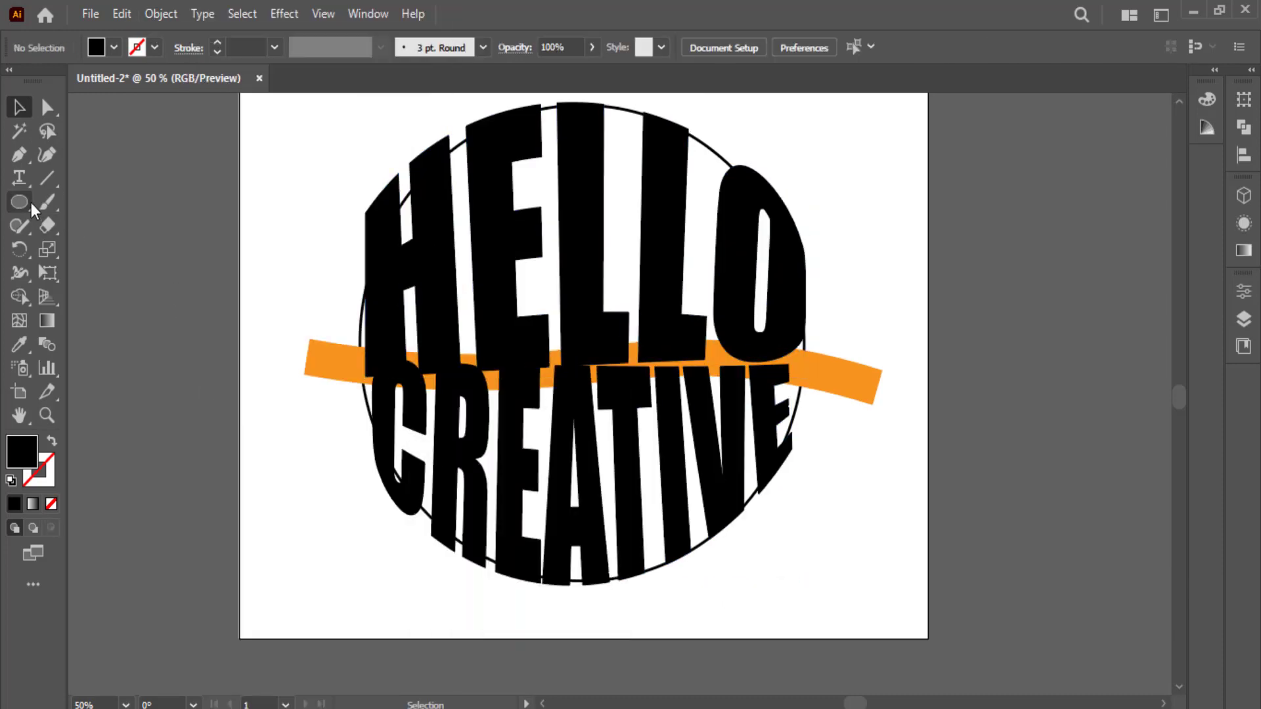
{"action": "left_click", "coordinate": [19, 155]}
{"action": "left_click", "coordinate": [792, 328]}
{"action": "left_click", "coordinate": [828, 357]}
{"action": "left_click", "coordinate": [803, 369]}
{"action": "left_click", "coordinate": [792, 329]}
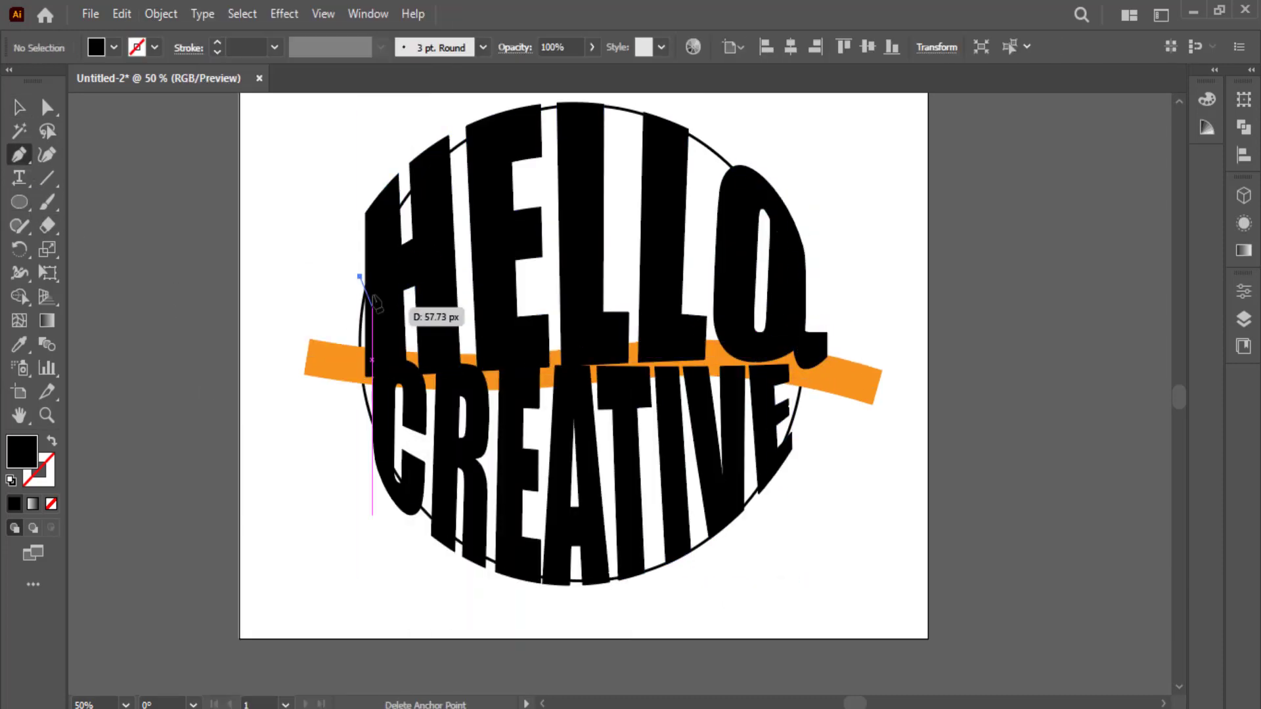
- Draw a filler shape along the H's left edge and merge it into the H
{"action": "left_click", "coordinate": [360, 277]}
{"action": "left_click", "coordinate": [377, 309]}
{"action": "left_click", "coordinate": [373, 360]}
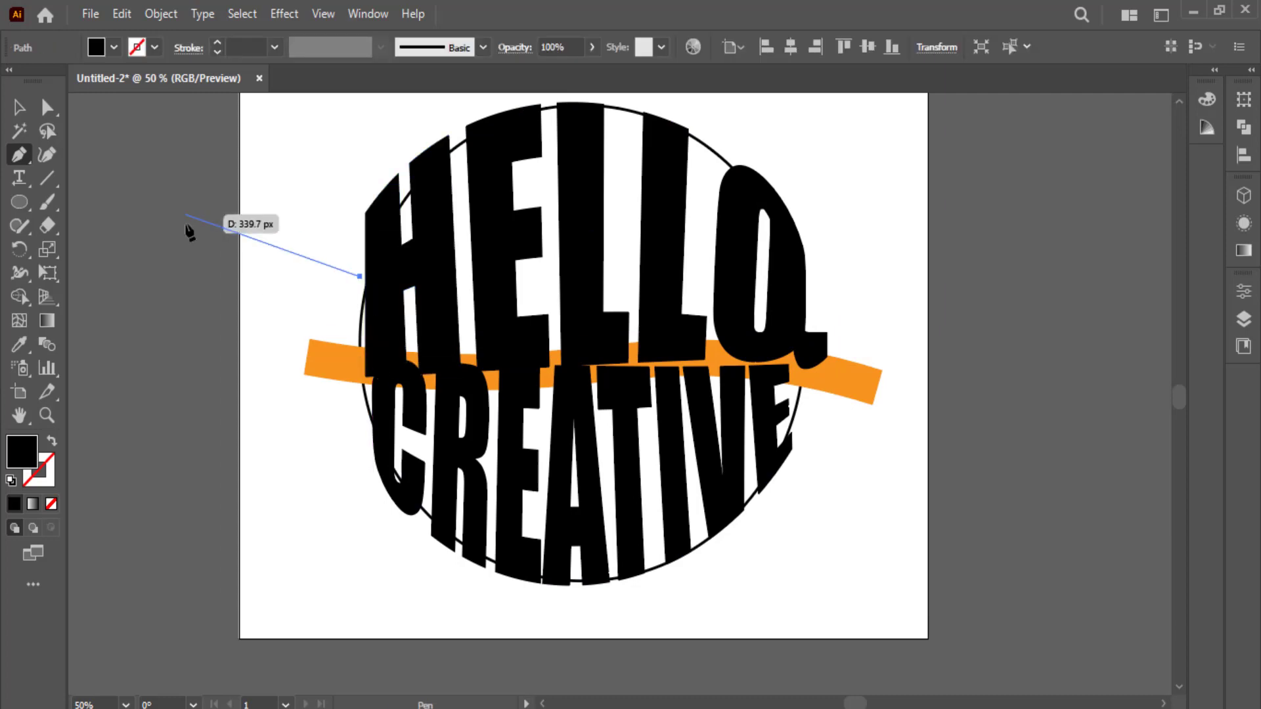
{"action": "key", "text": "v"}
{"action": "left_click", "coordinate": [394, 282]}
{"action": "left_click", "coordinate": [301, 293]}
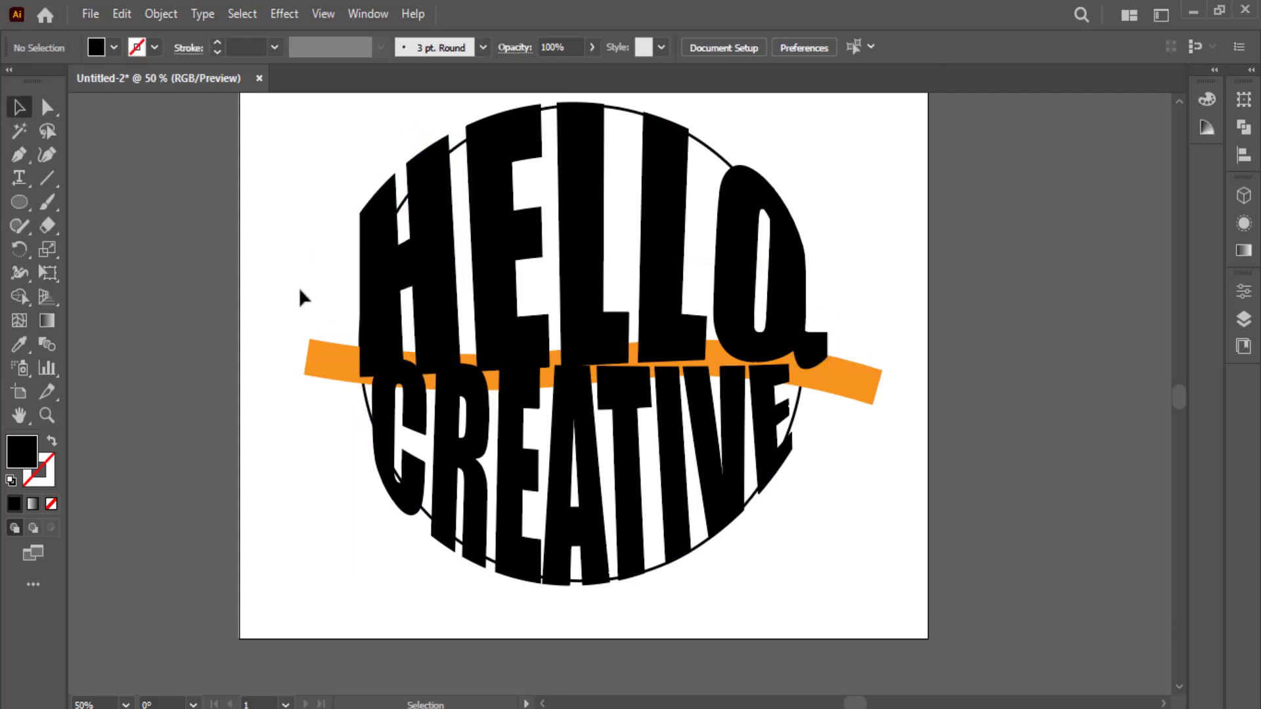
- Ungroup the CREATIVE letters so each letter can be edited
{"action": "right_click", "coordinate": [426, 453]}
{"action": "left_click", "coordinate": [248, 314]}
{"action": "left_click", "coordinate": [397, 460]}
{"action": "left_click", "coordinate": [422, 525]}
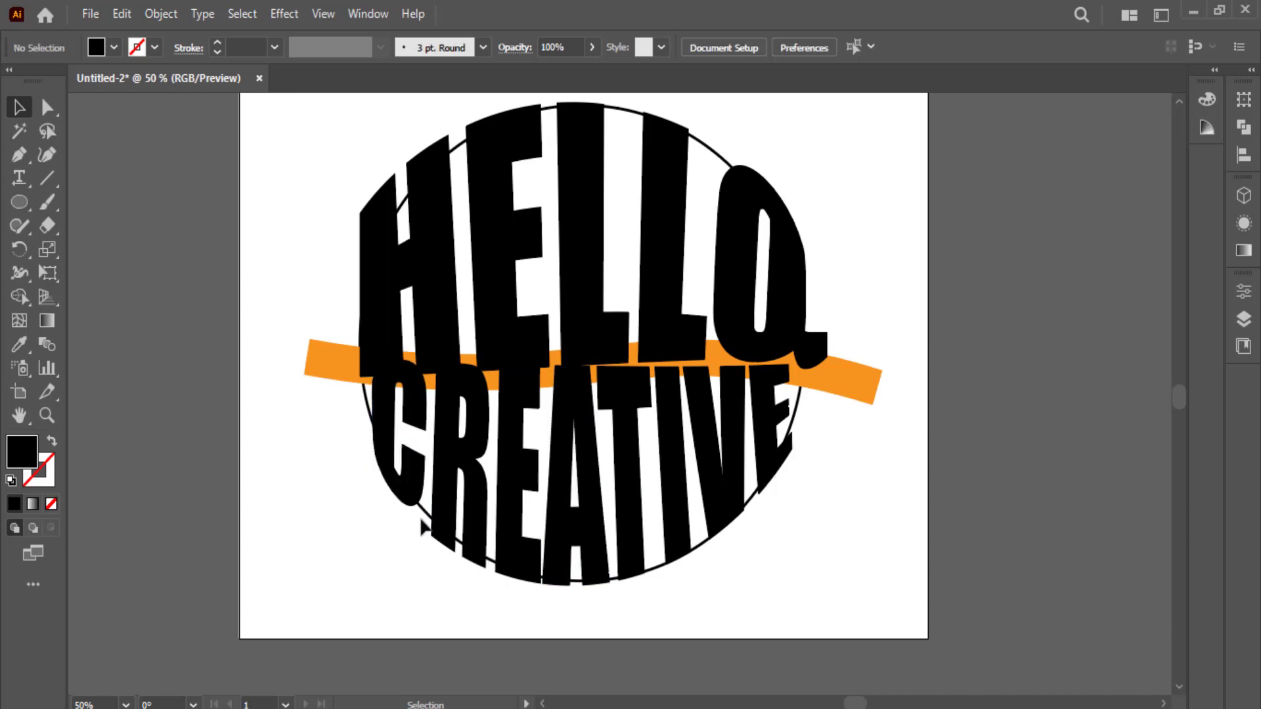
- Draw a curved black filler shape left of the C to meet the circle
{"action": "left_click", "coordinate": [19, 154]}
{"action": "left_click_drag", "start_coordinate": [348, 358], "coordinate": [371, 360]}
{"action": "left_click", "coordinate": [396, 370]}
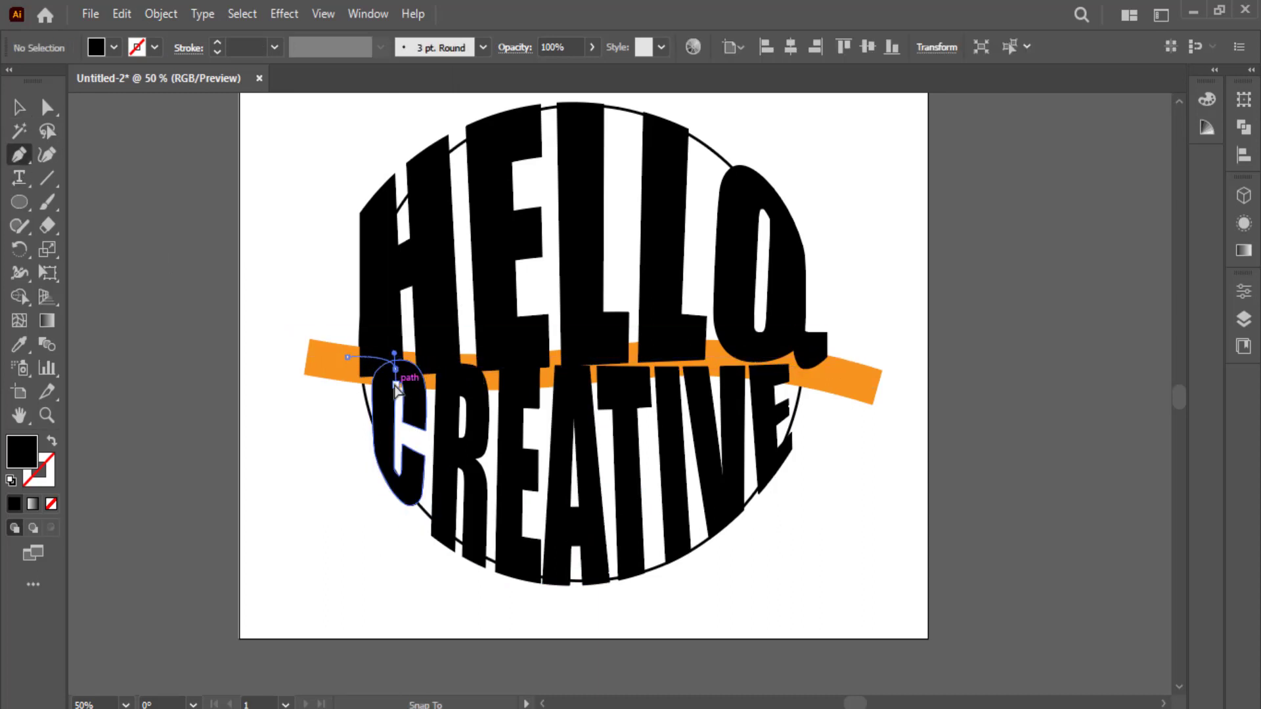
{"action": "left_click_drag", "start_coordinate": [377, 436], "coordinate": [383, 448]}
{"action": "left_click", "coordinate": [347, 438]}
{"action": "left_click", "coordinate": [328, 423]}
{"action": "left_click", "coordinate": [335, 389]}
{"action": "left_click", "coordinate": [348, 358]}
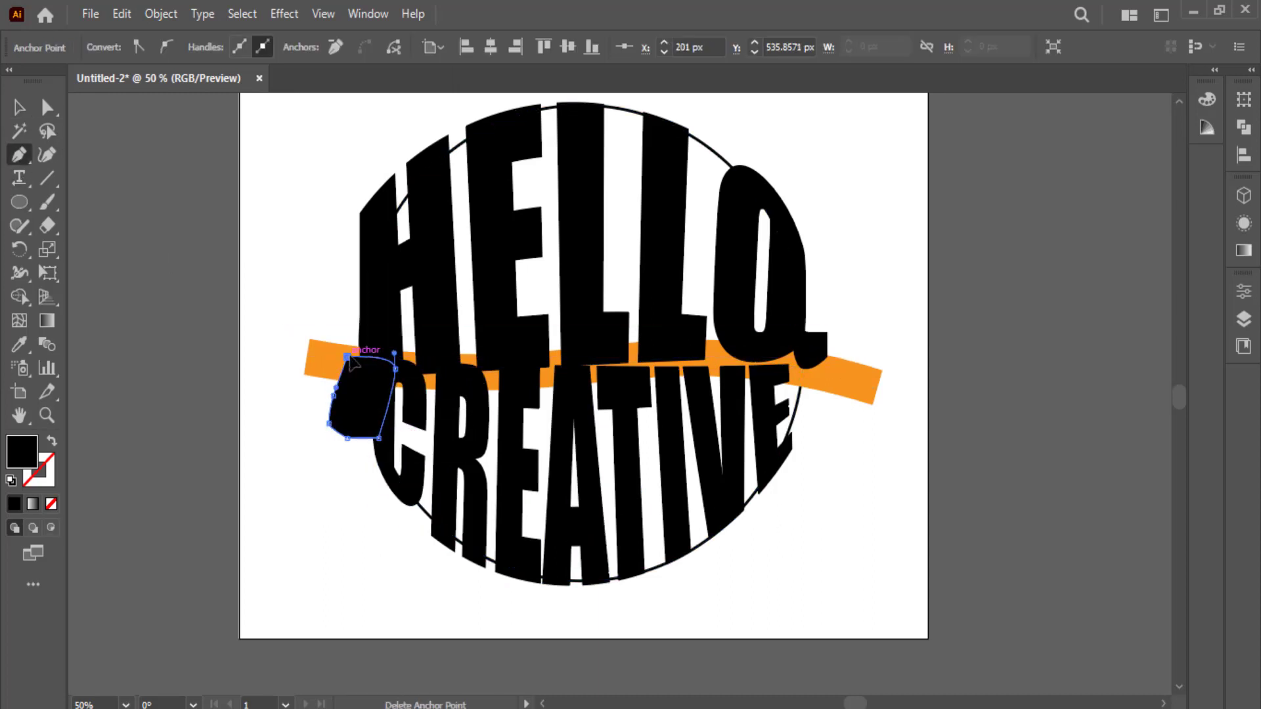
- Draw small filler shapes at and below the band's right end
{"action": "left_click", "coordinate": [789, 363]}
{"action": "left_click", "coordinate": [835, 362]}
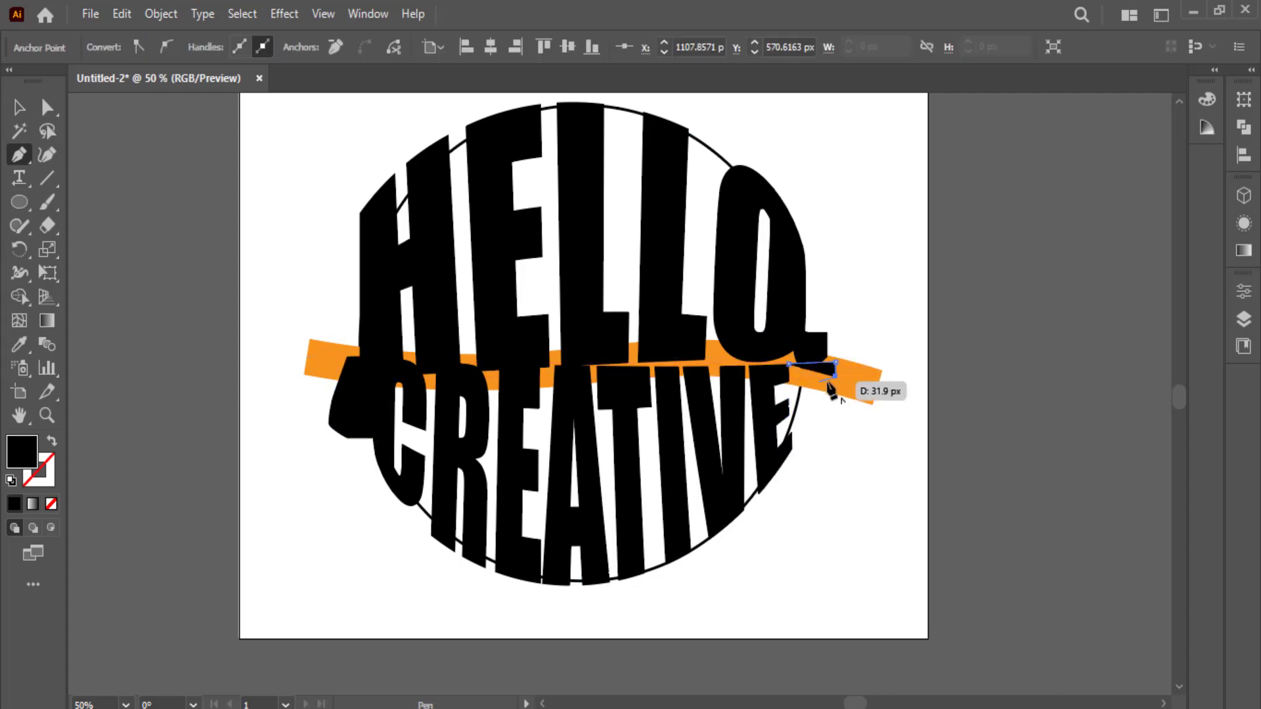
{"action": "left_click", "coordinate": [789, 381]}
{"action": "left_click", "coordinate": [171, 295], "text": "ctrl"}
{"action": "left_click", "coordinate": [788, 397]}
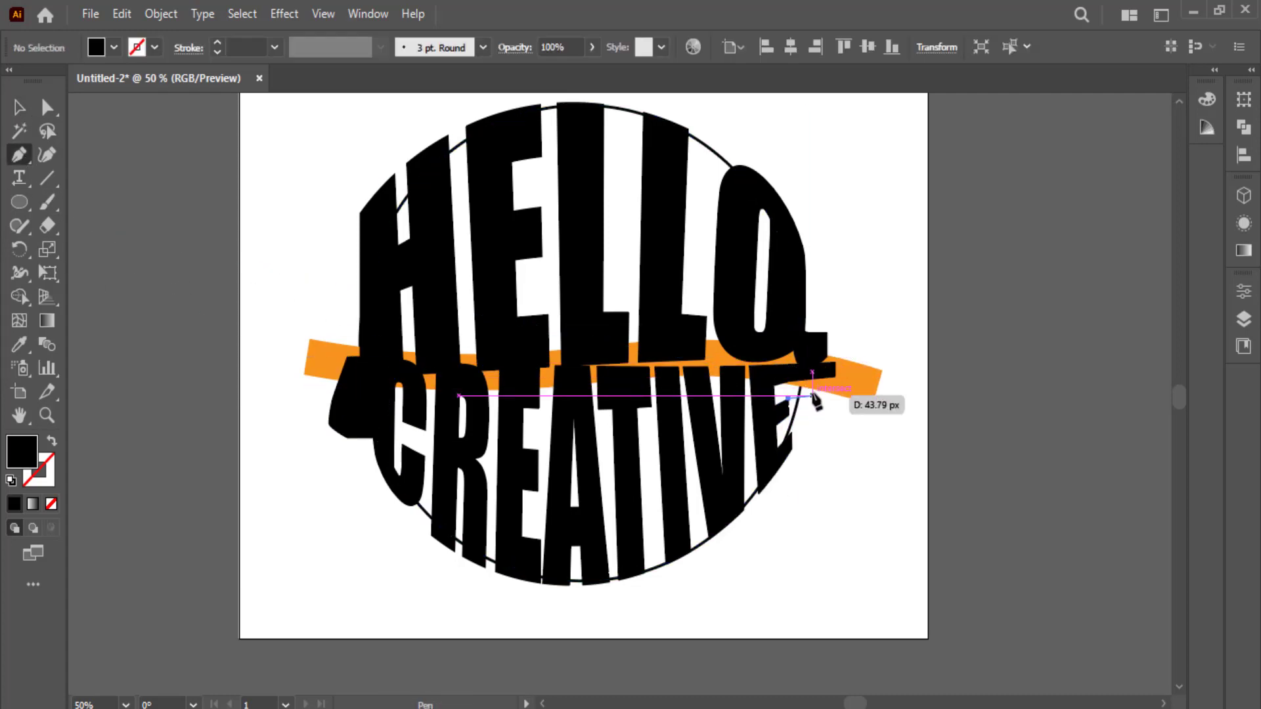
{"action": "left_click_drag", "start_coordinate": [813, 392], "coordinate": [821, 413]}
- Zoom in and extend the band's path with a curve near the E
{"action": "key", "text": "ctrl+plus"}
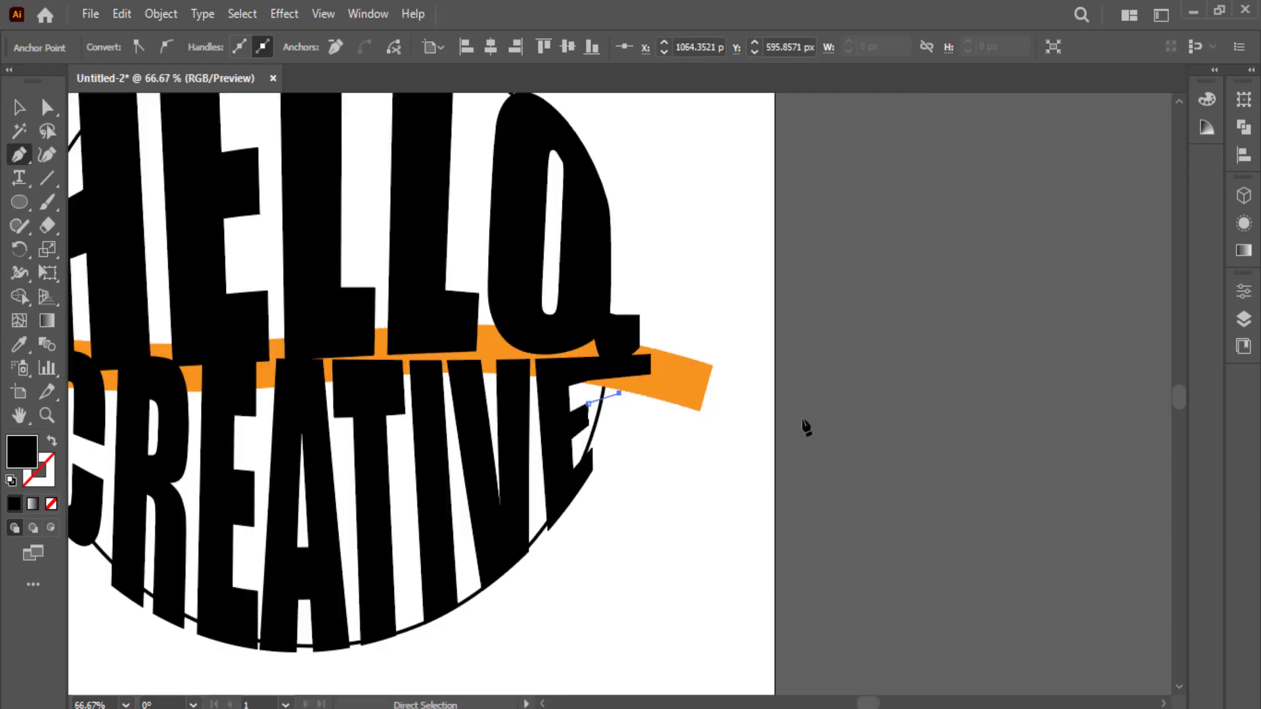
{"action": "key", "text": "ctrl+plus"}
{"action": "mouse_move", "coordinate": [614, 385]}
{"action": "left_mouse_down"}
{"action": "mouse_move", "coordinate": [617, 428]}
{"action": "mouse_move", "coordinate": [591, 422]}
{"action": "left_mouse_up"}
{"action": "left_click", "coordinate": [20, 107]}
{"action": "left_click", "coordinate": [33, 155]}
{"action": "left_click_drag", "start_coordinate": [613, 309], "coordinate": [127, 304]}
{"action": "key", "text": "v"}
{"action": "left_click", "coordinate": [679, 439]}
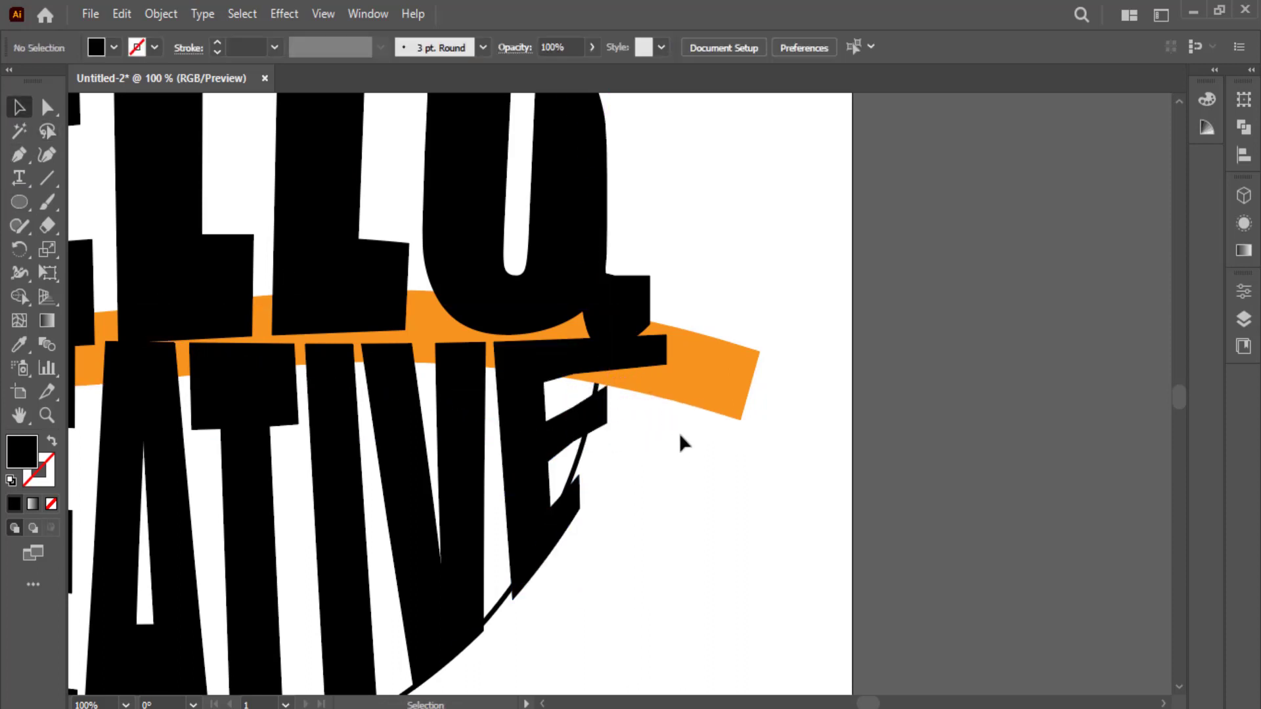
- Drag a band anchor point with Direct Selection, then zoom out and select all artwork
{"action": "left_click", "coordinate": [576, 512]}
{"action": "key", "text": "a"}
{"action": "left_click_drag", "start_coordinate": [576, 512], "coordinate": [582, 454]}
{"action": "left_click", "coordinate": [660, 490]}
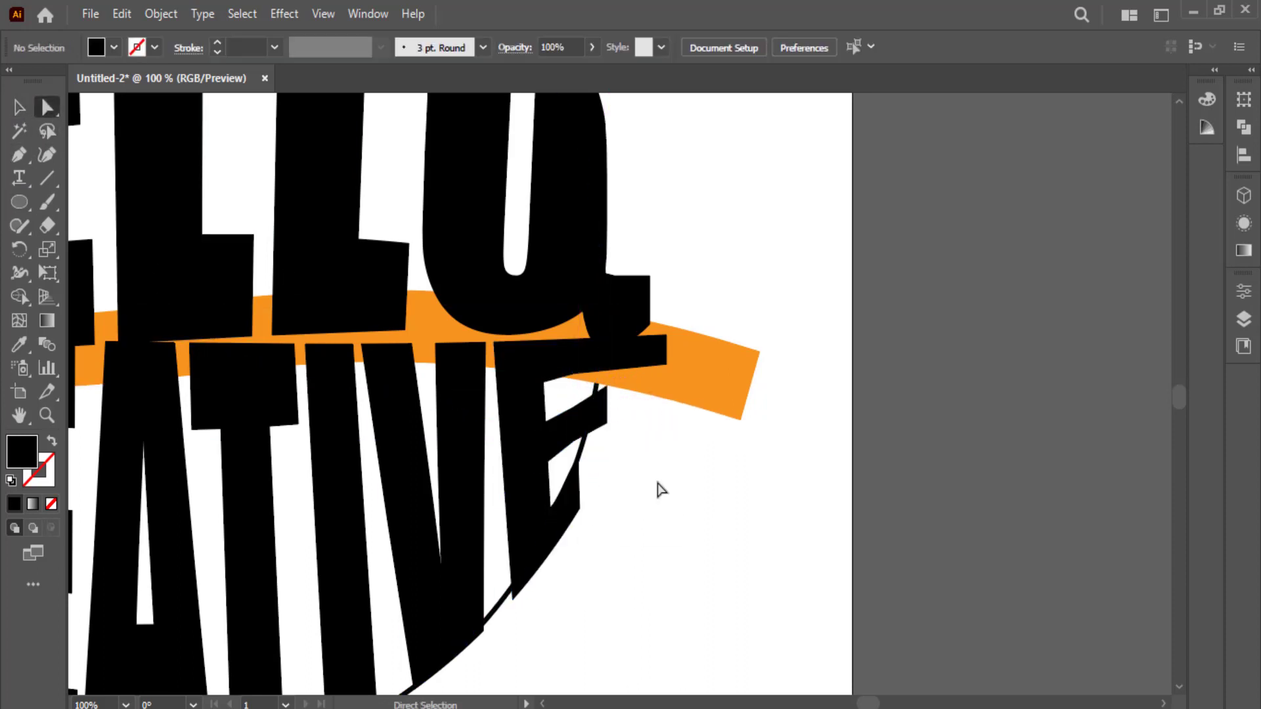
{"action": "key", "text": "ctrl+0"}
{"action": "left_click_drag", "start_coordinate": [760, 161], "coordinate": [215, 659]}
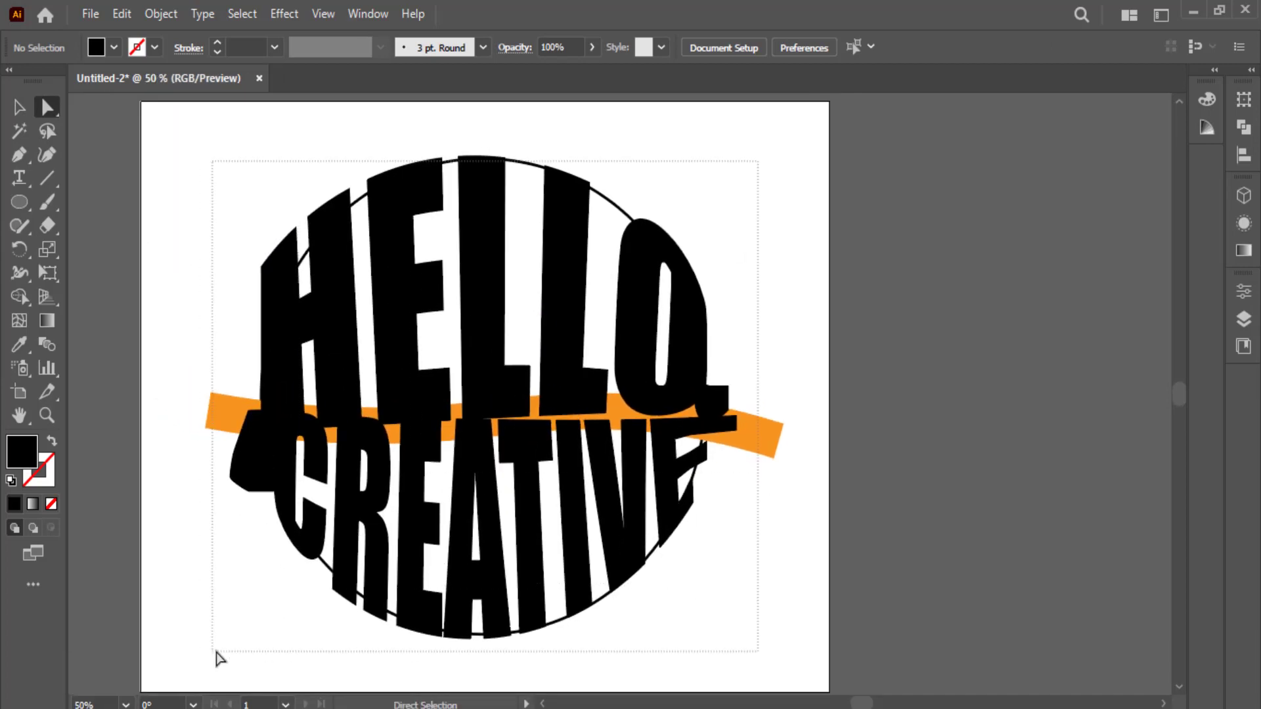
{"action": "left_click", "coordinate": [19, 320]}
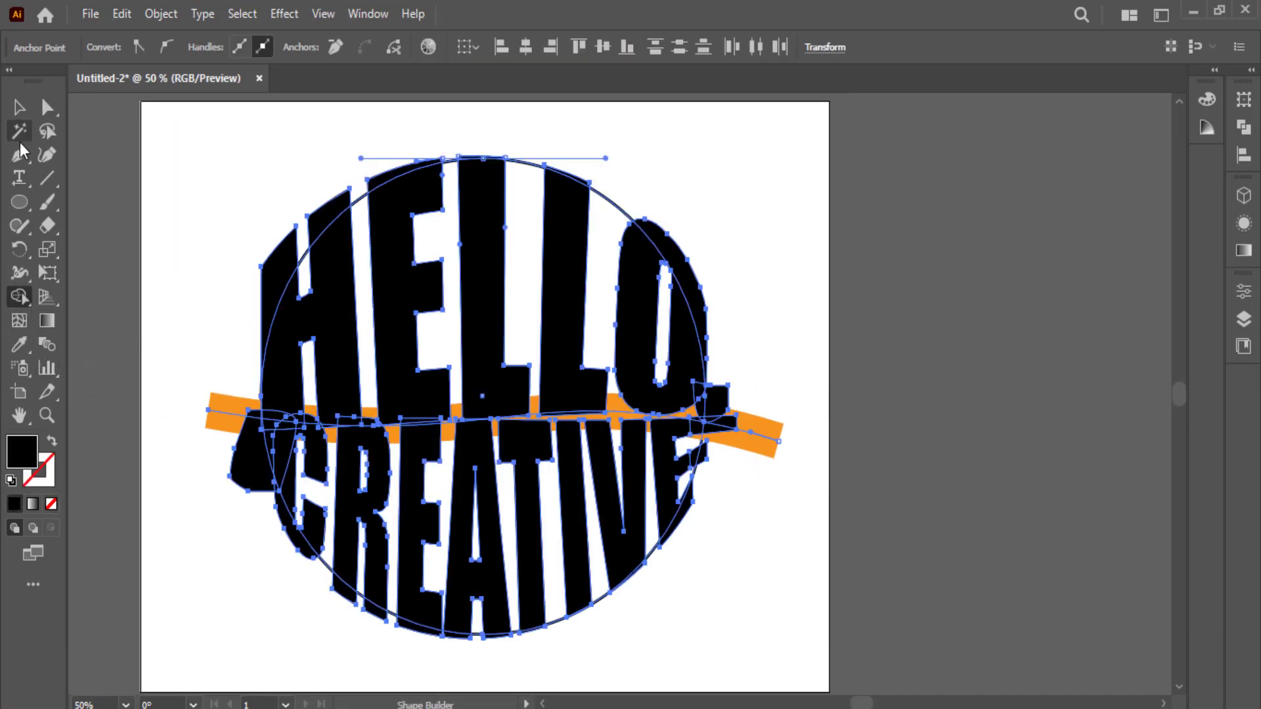
- Alt-drag with Shape Builder to delete the H, E and letter tops outside the circle
{"action": "left_click", "coordinate": [283, 606]}
{"action": "key", "text": "ctrl+z"}
{"action": "left_click", "coordinate": [20, 299]}
{"action": "left_click_drag", "start_coordinate": [183, 358], "coordinate": [466, 161]}
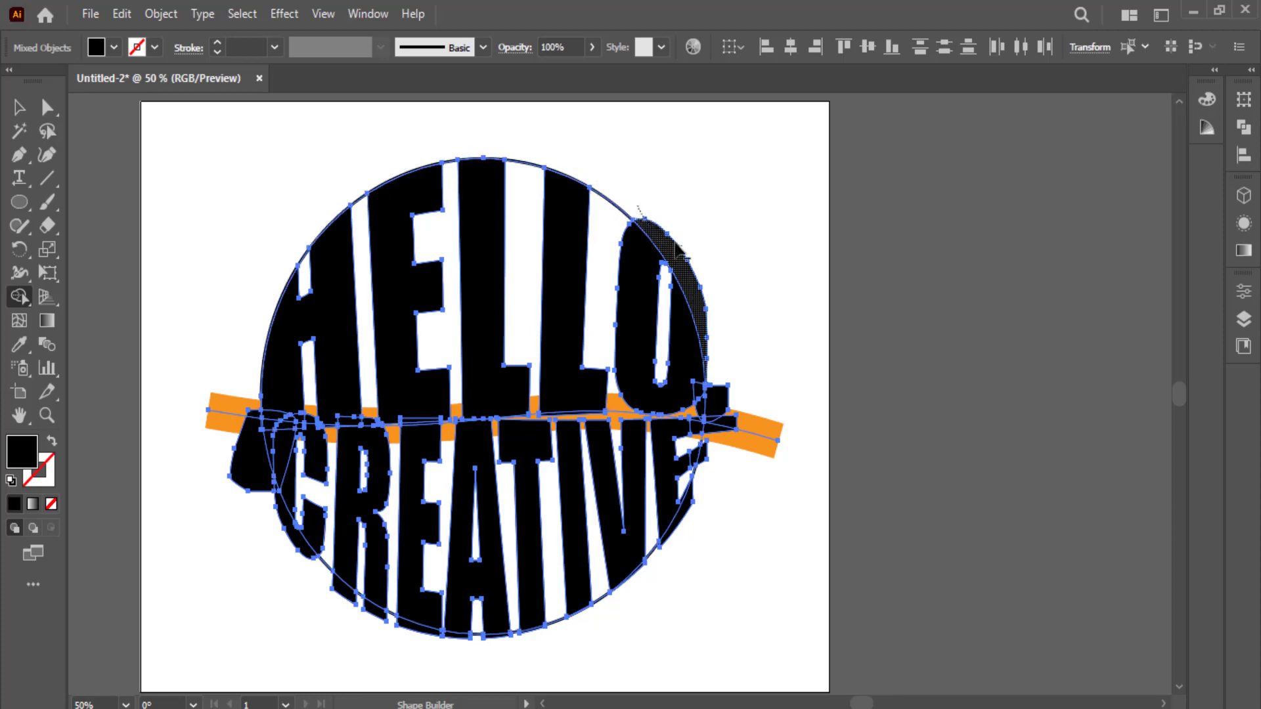
{"action": "mouse_move", "coordinate": [574, 177]}
{"action": "left_mouse_down"}
{"action": "mouse_move", "coordinate": [694, 273]}
{"action": "mouse_move", "coordinate": [757, 441]}
{"action": "left_mouse_up"}
- Expand the orange band into filled shapes with Object > Expand
{"action": "key", "text": "v"}
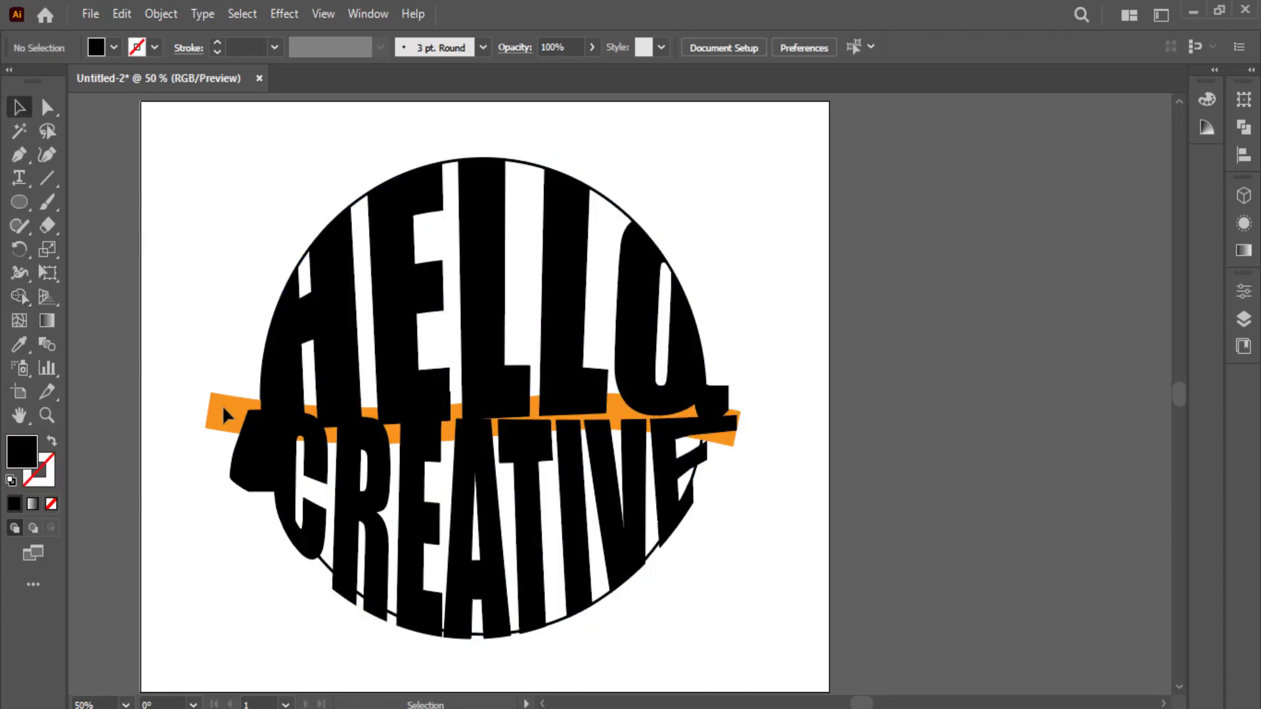
{"action": "left_click", "coordinate": [222, 405]}
{"action": "left_click", "coordinate": [160, 14]}
{"action": "left_click", "coordinate": [266, 254]}
{"action": "key", "text": "Return"}
{"action": "left_click", "coordinate": [254, 624]}
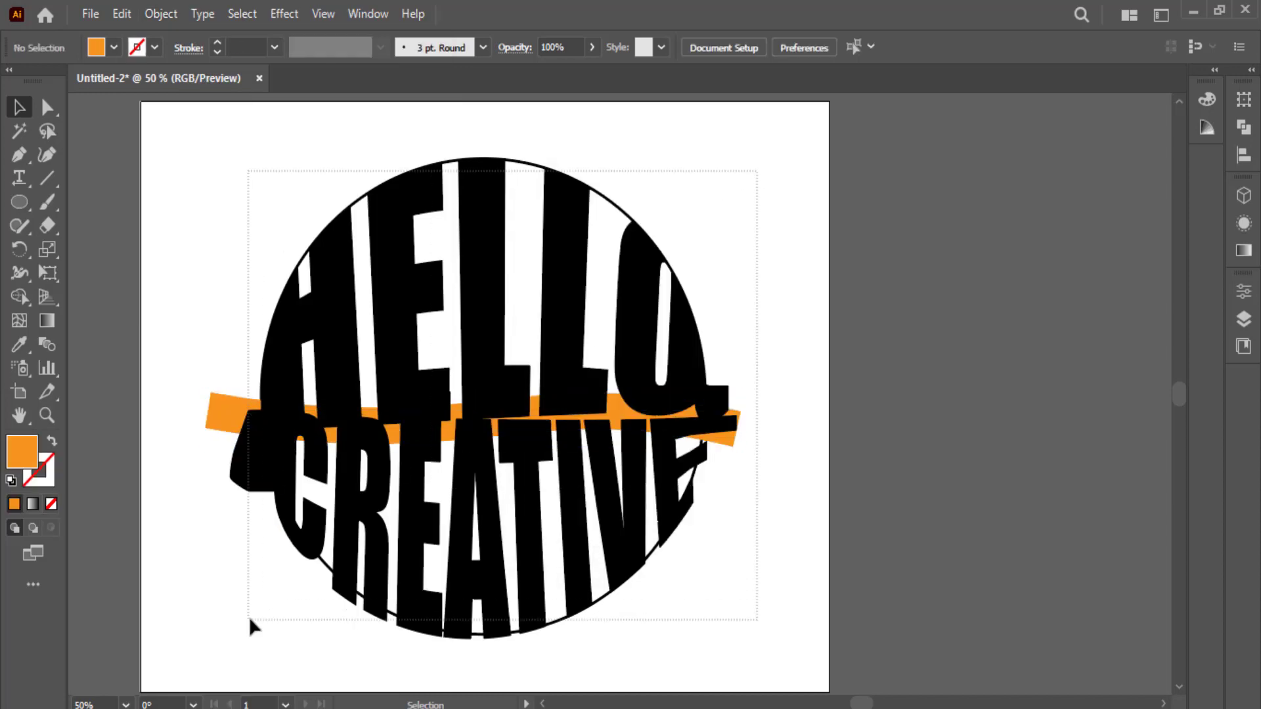
- Alt-drag through all band pieces with Shape Builder to open a wavy white gap
{"action": "key", "text": "ctrl+a"}
{"action": "left_click", "coordinate": [20, 297]}
{"action": "left_click_drag", "start_coordinate": [216, 416], "coordinate": [282, 426]}
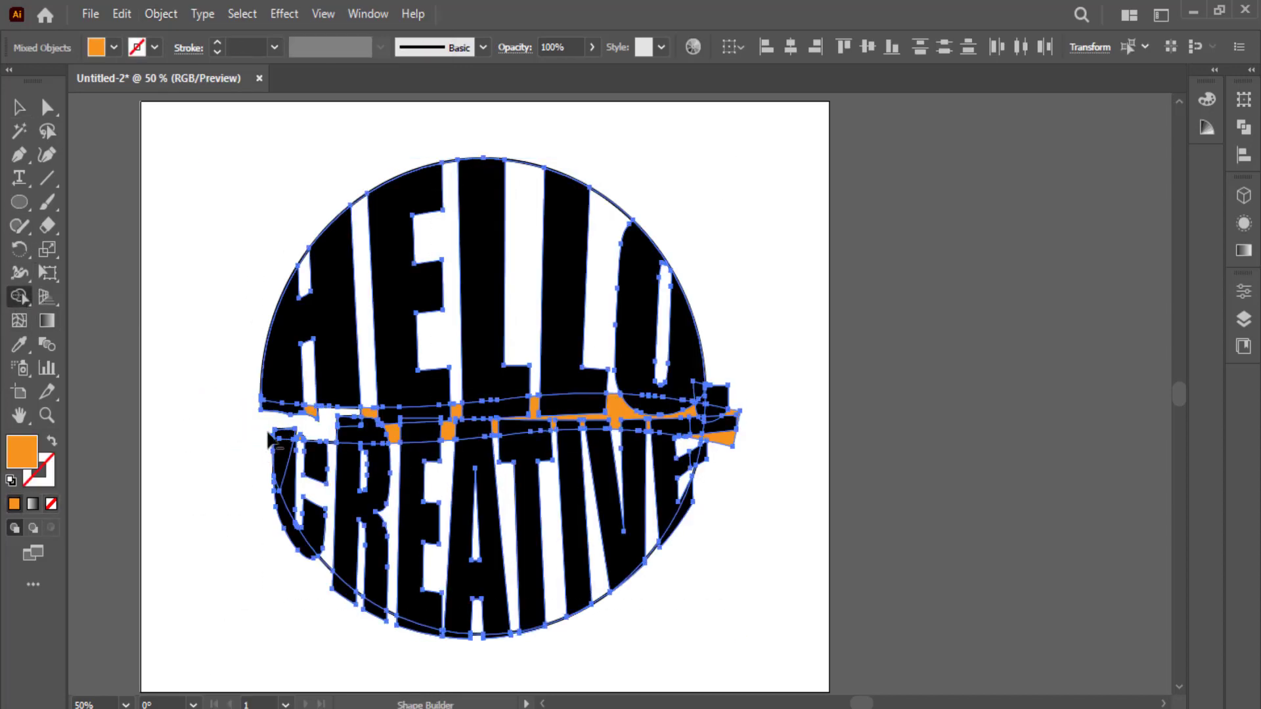
{"action": "left_click_drag", "start_coordinate": [313, 430], "coordinate": [372, 433]}
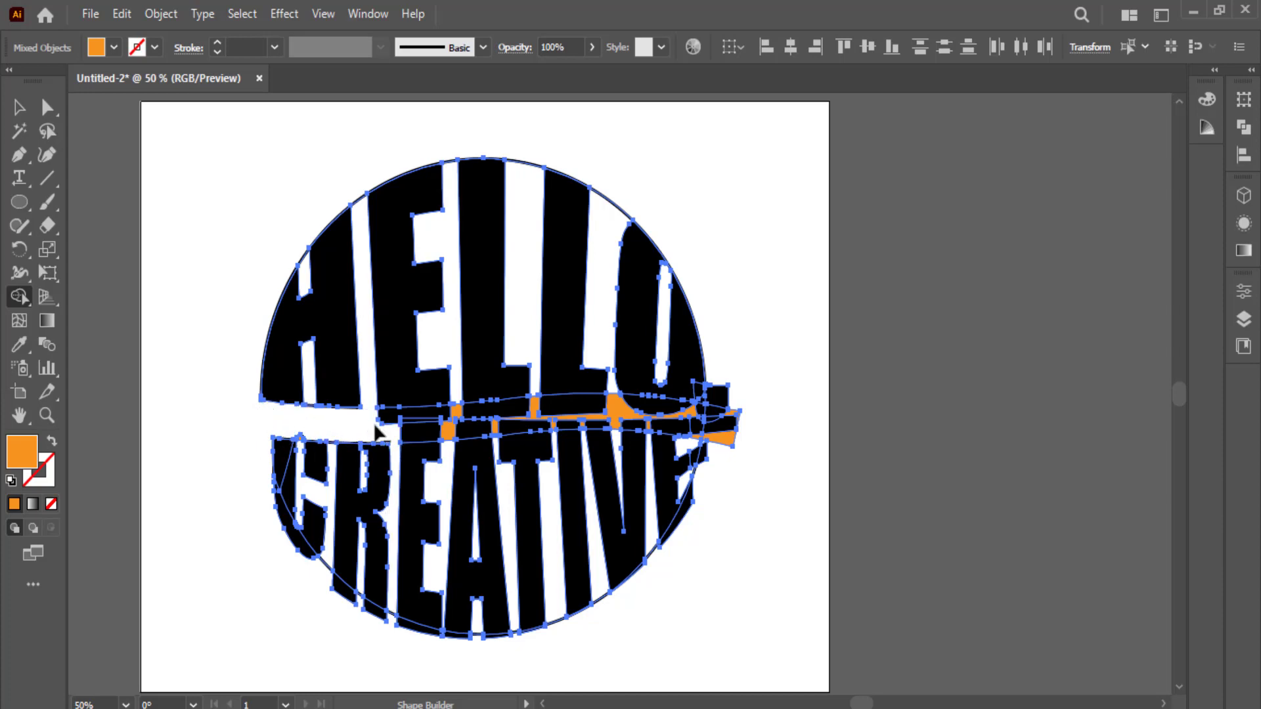
{"action": "left_click_drag", "start_coordinate": [378, 426], "coordinate": [723, 411]}
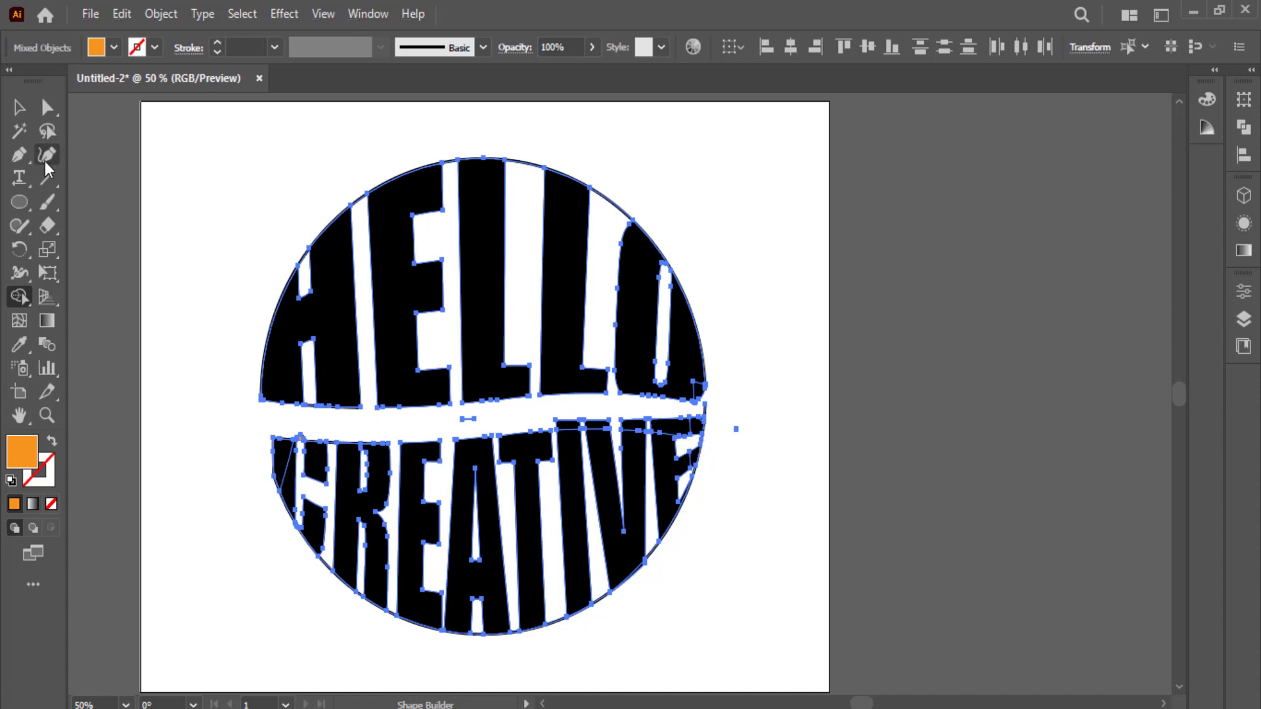
- Delete the leftover arc path and clean up stray pieces inside the lettering group
{"action": "key", "text": "v"}
{"action": "left_click", "coordinate": [668, 165]}
{"action": "key", "text": "Delete"}
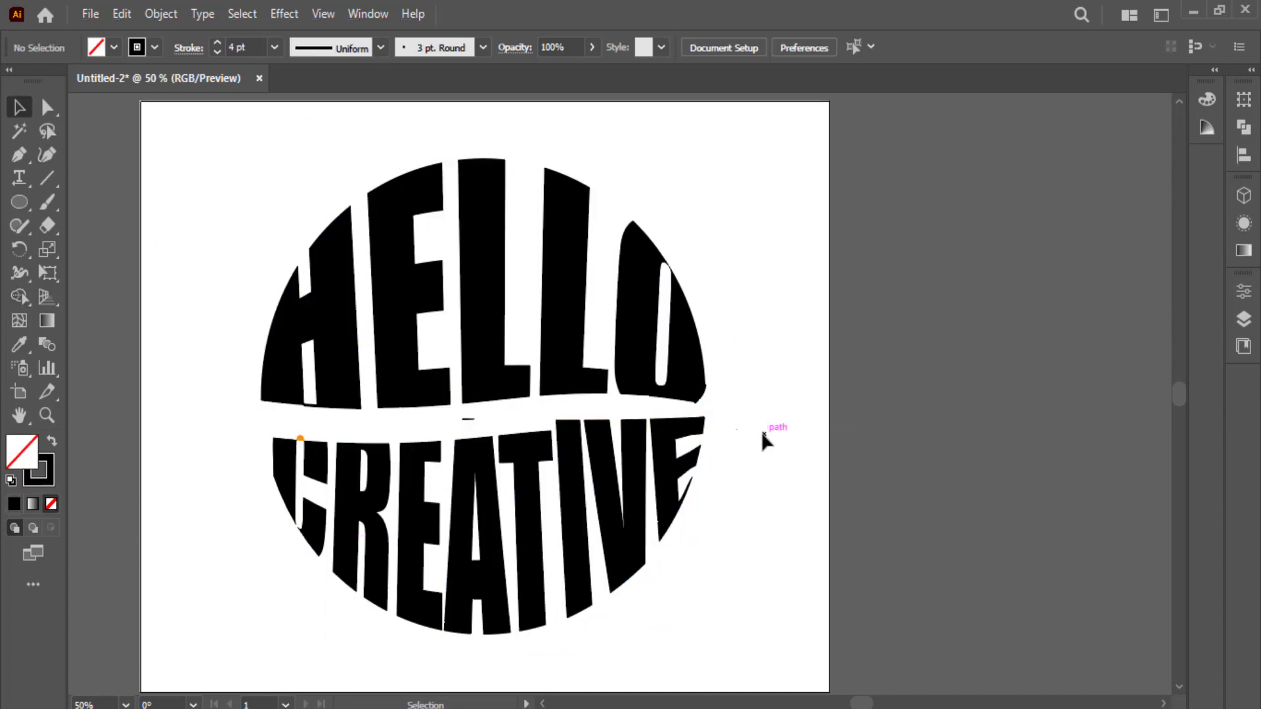
{"action": "left_click_drag", "start_coordinate": [502, 404], "coordinate": [234, 618]}
{"action": "key", "text": "shift+m"}
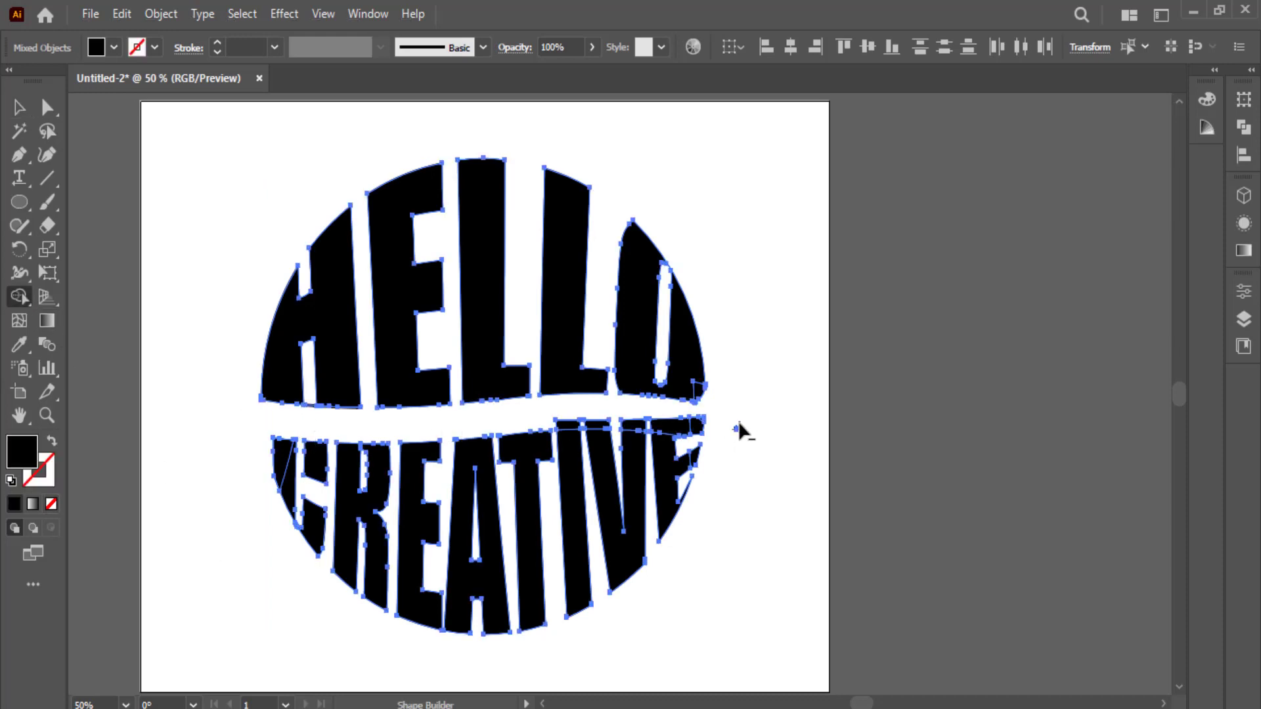
{"action": "key", "text": "v"}
{"action": "left_click", "coordinate": [117, 178]}
{"action": "left_click", "coordinate": [736, 429]}
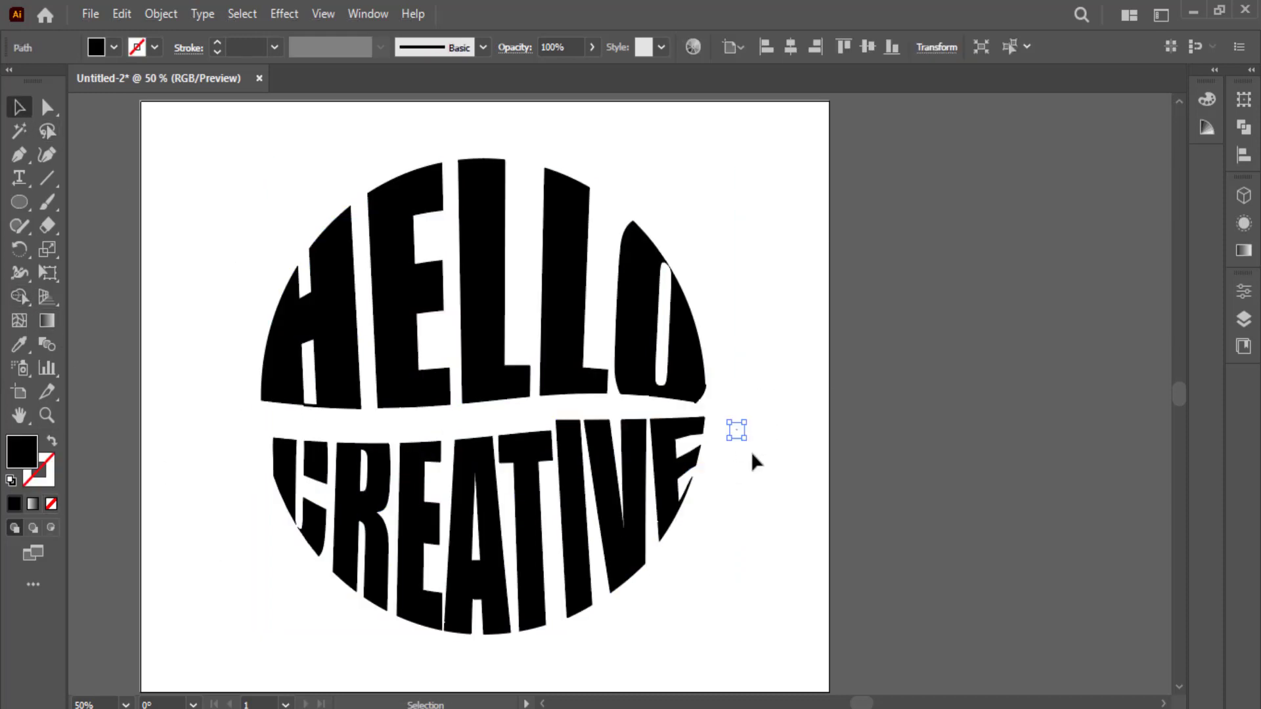
{"action": "double_click", "coordinate": [795, 395]}
{"action": "scroll", "coordinate": [823, 424], "scroll_direction": "down", "scroll_amount": 1}
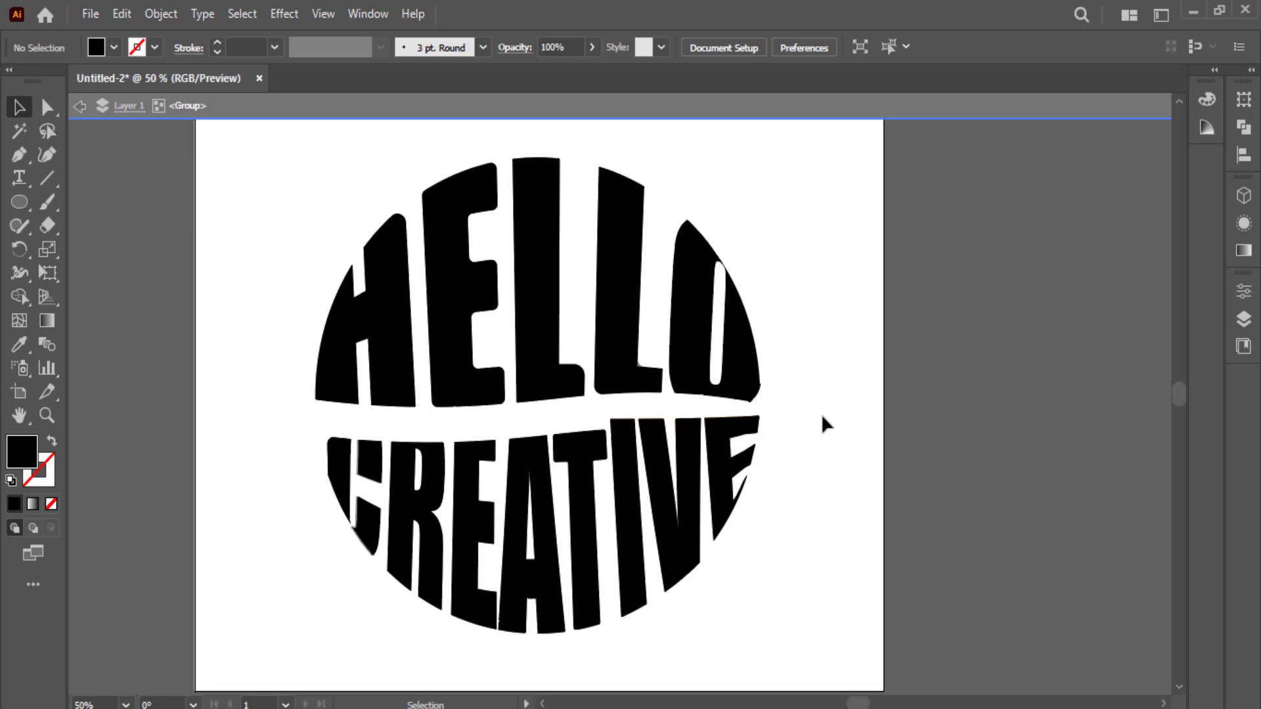
- Draw a large circle around the lettering with fill None and a 31 pt black stroke
{"action": "left_click", "coordinate": [26, 208]}
{"action": "left_click_drag", "start_coordinate": [802, 158], "coordinate": [285, 582]}
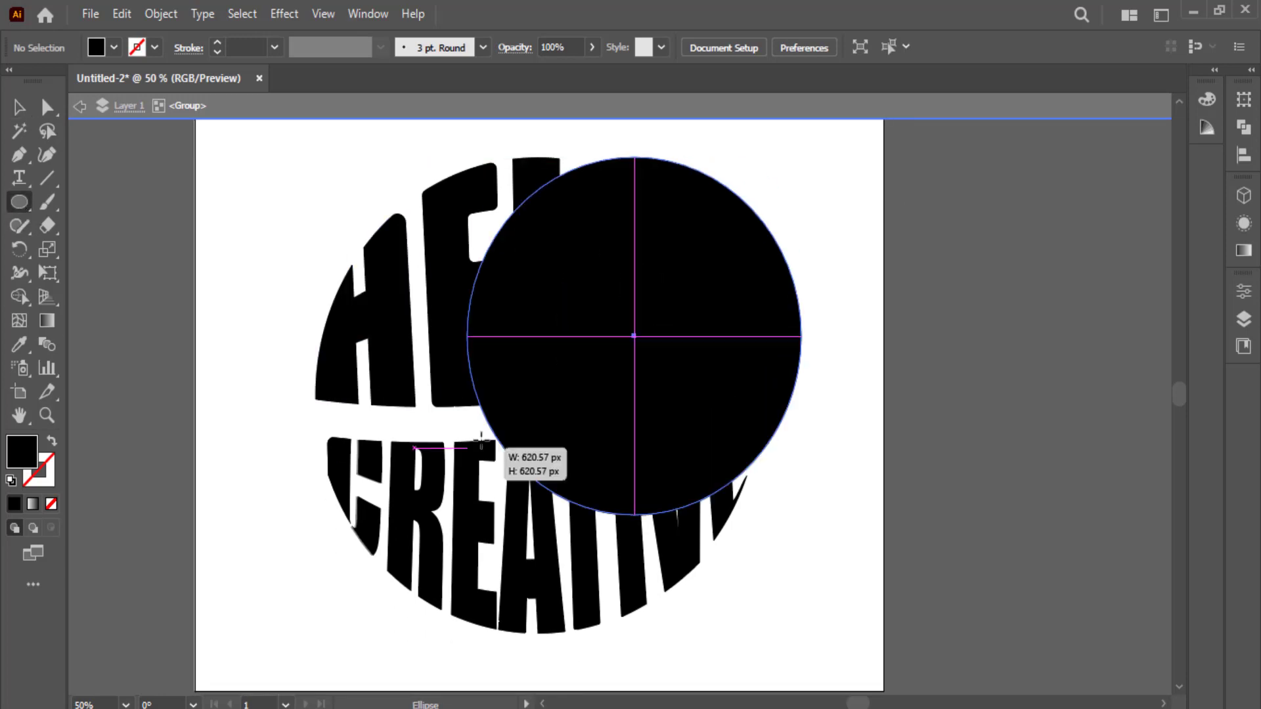
{"action": "left_click", "coordinate": [115, 49]}
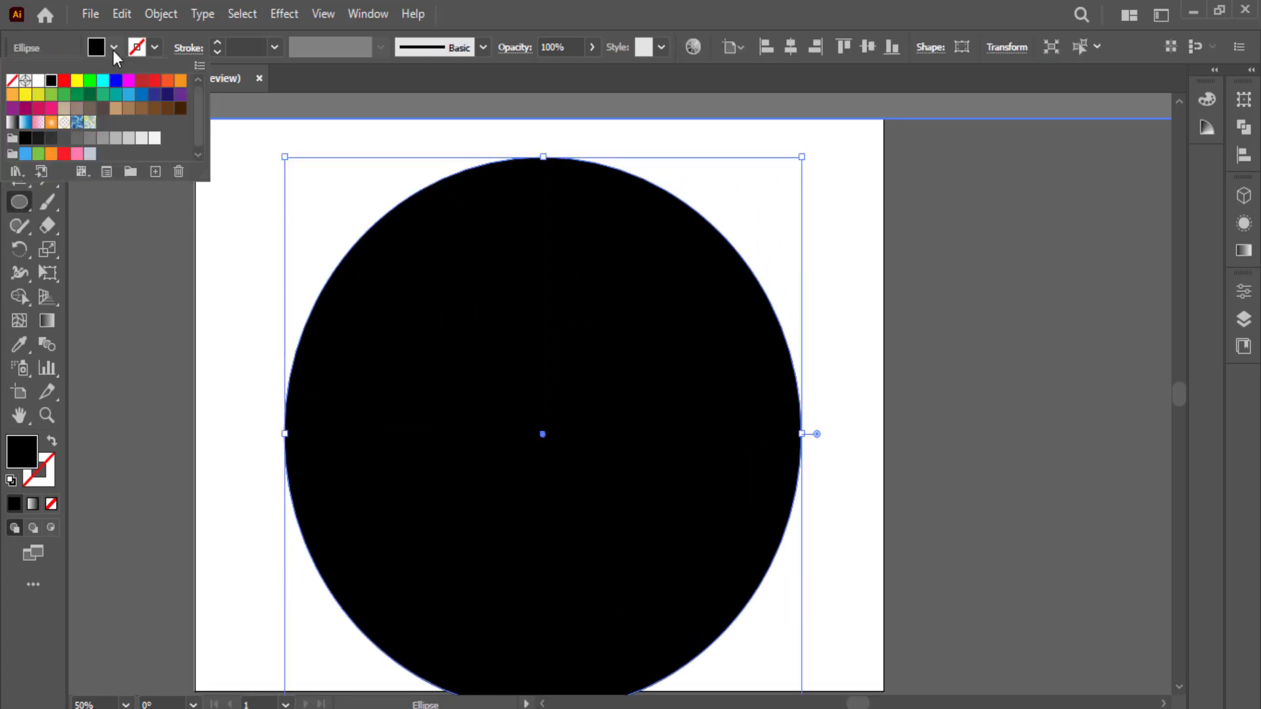
{"action": "left_click", "coordinate": [13, 81]}
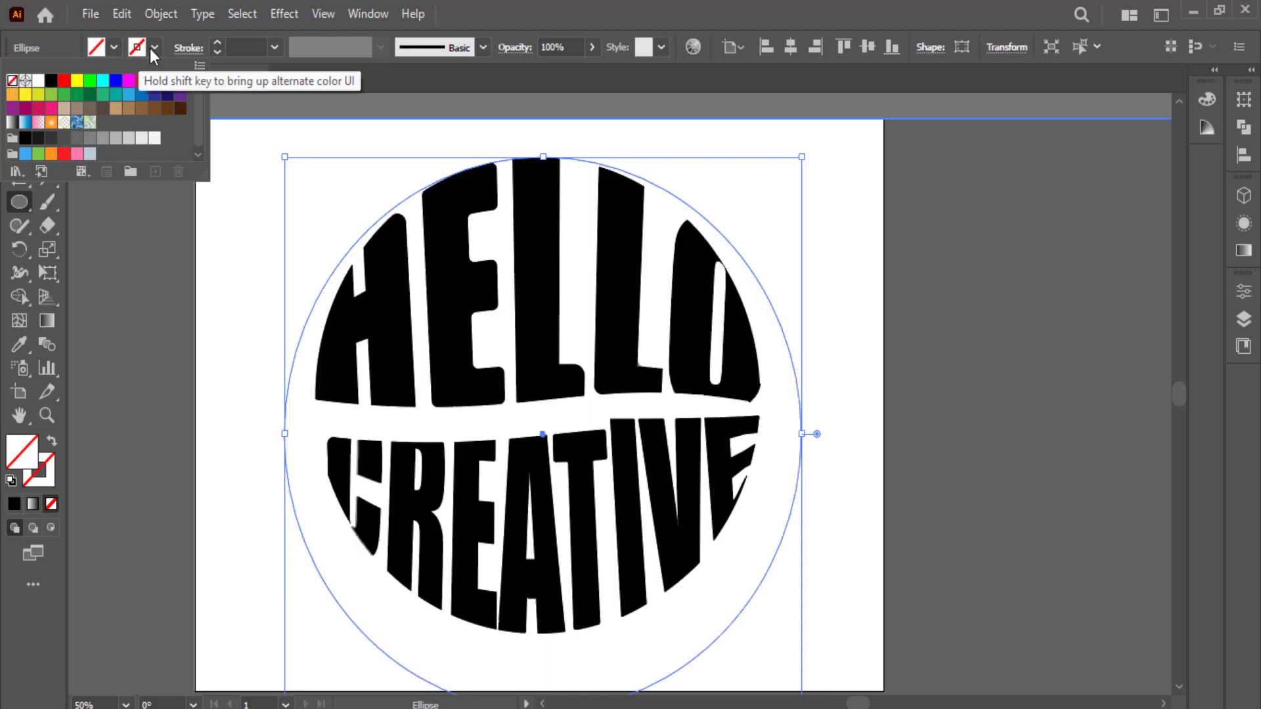
{"action": "left_click", "coordinate": [52, 80]}
{"action": "left_click", "coordinate": [216, 44]}
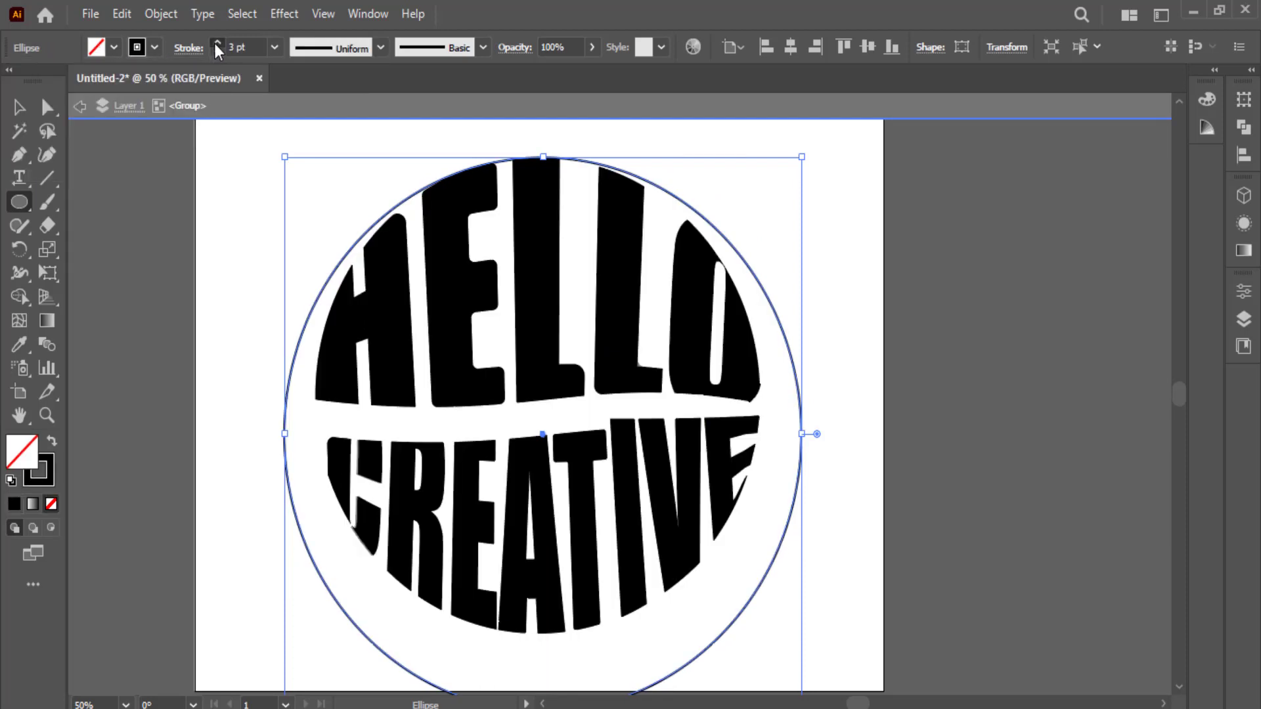
{"action": "left_click", "coordinate": [216, 43]}
{"action": "left_click", "coordinate": [215, 43]}
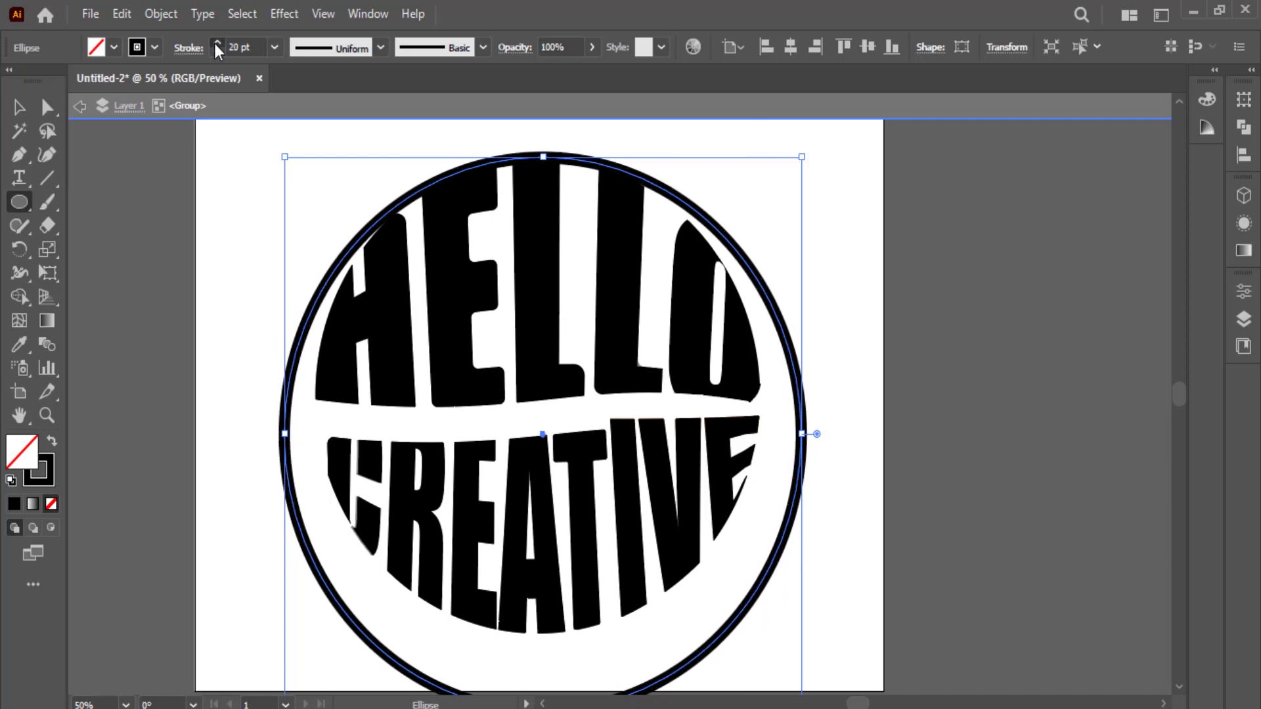
{"action": "left_click", "coordinate": [216, 44]}
{"action": "key", "text": "ctrl+shift+a"}
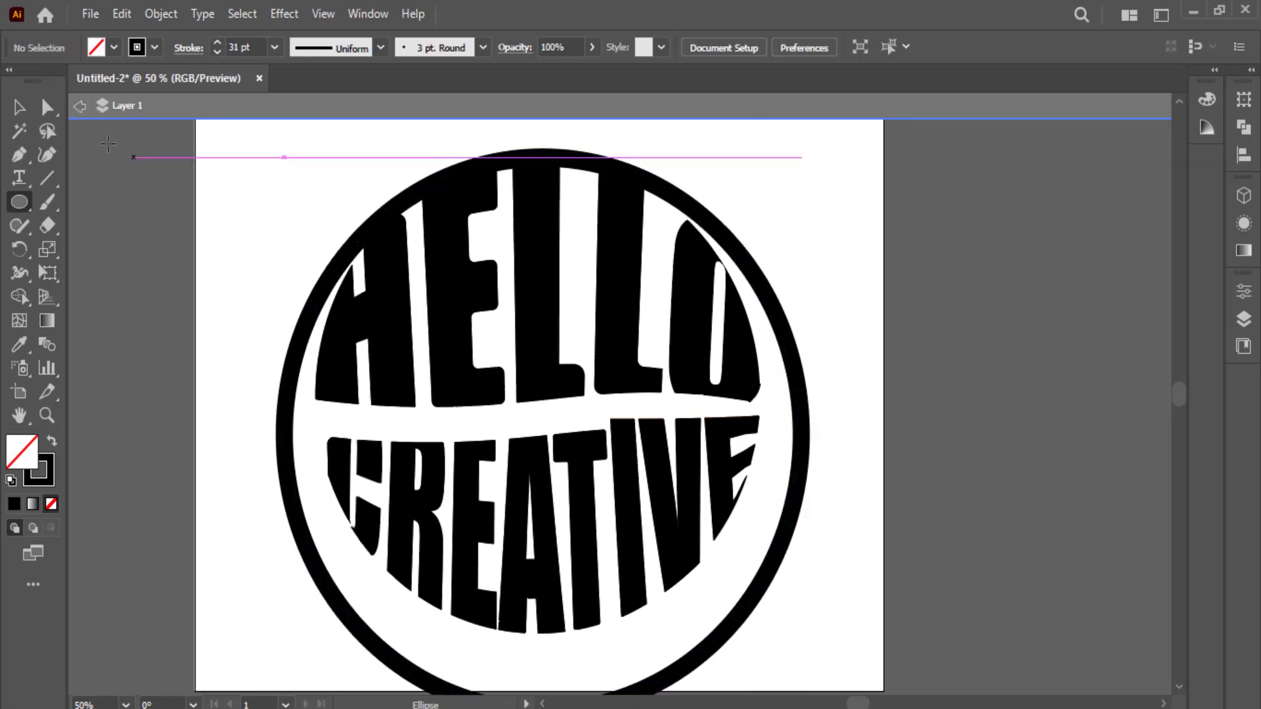
- Move the black ring up about 67 px to centre the lettering, then zoom out
{"action": "key", "text": "Escape"}
{"action": "key", "text": "v"}
{"action": "left_click", "coordinate": [802, 515]}
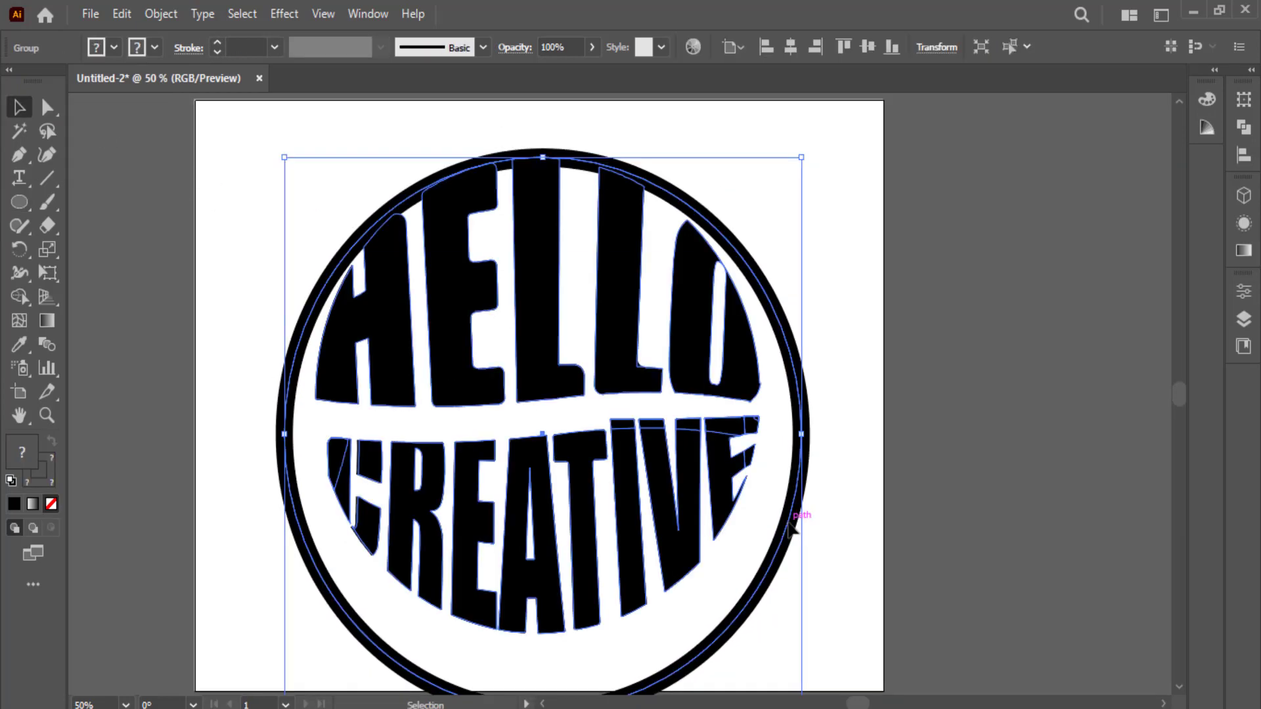
{"action": "right_click", "coordinate": [797, 165]}
{"action": "left_click", "coordinate": [862, 400]}
{"action": "left_click_drag", "start_coordinate": [802, 469], "coordinate": [797, 433]}
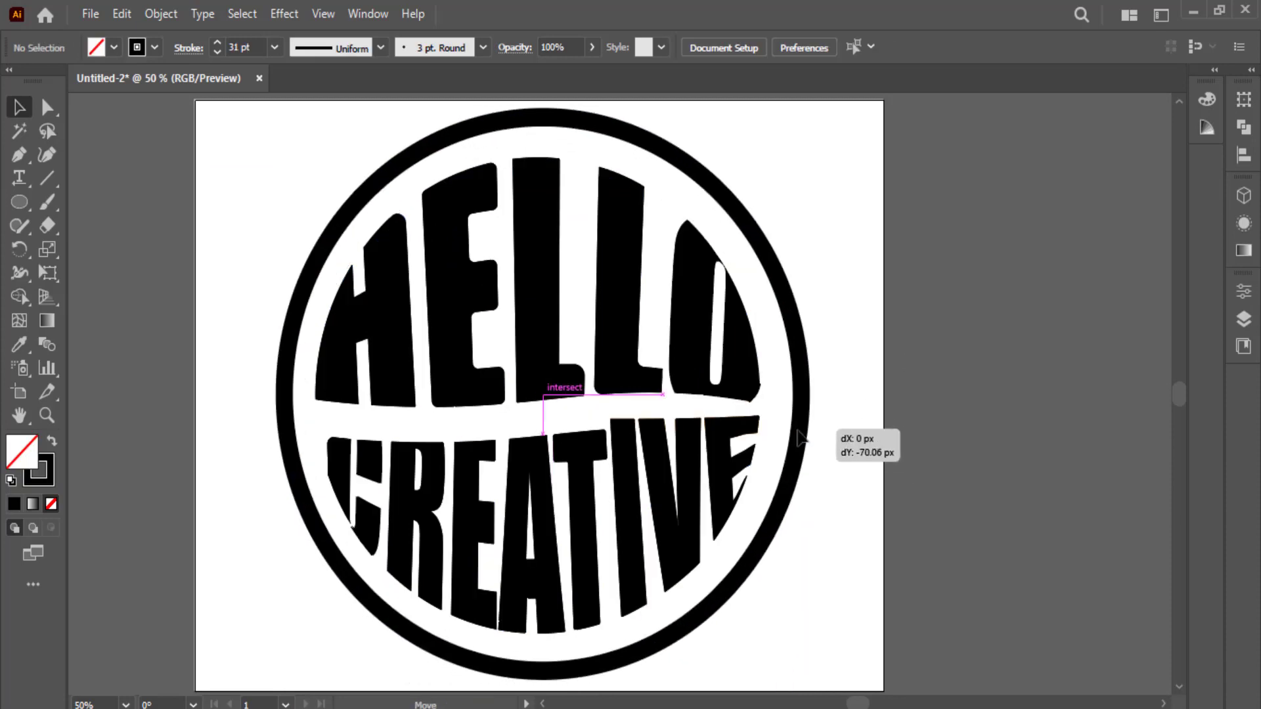
{"action": "left_click", "coordinate": [905, 405]}
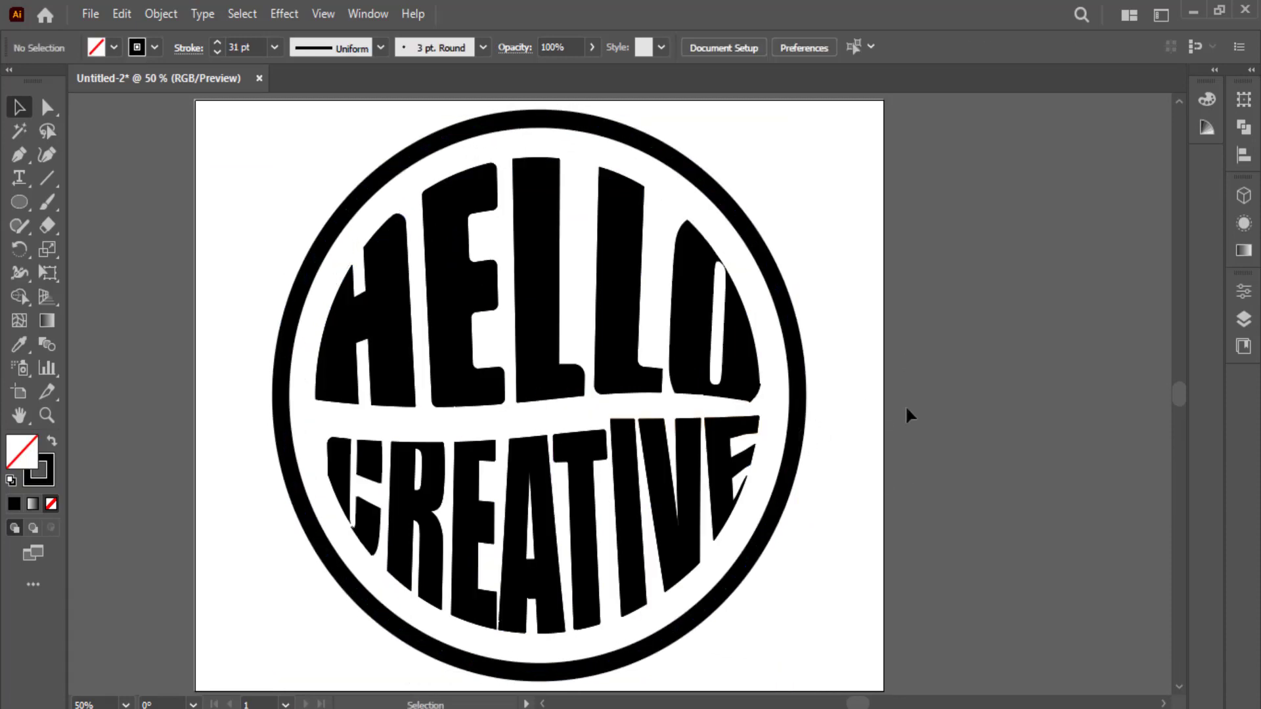
{"action": "key", "text": "ctrl+minus"}
{"action": "key", "text": "shift+x"}
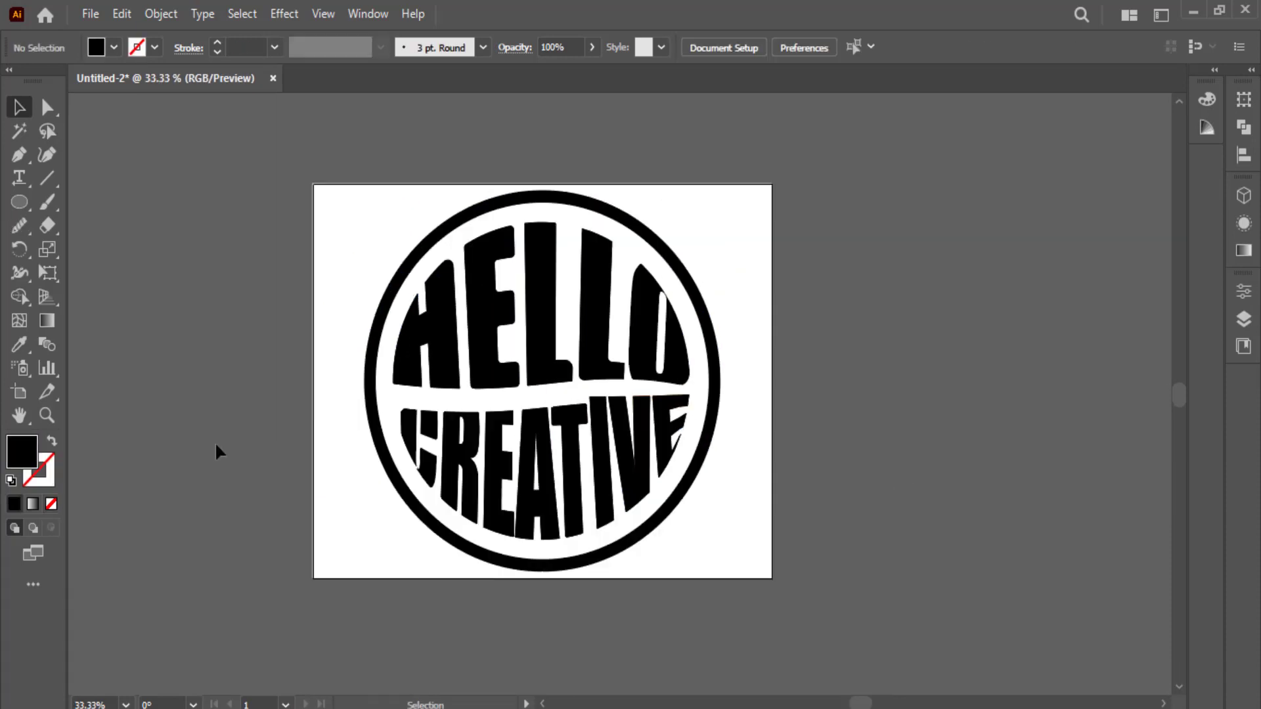